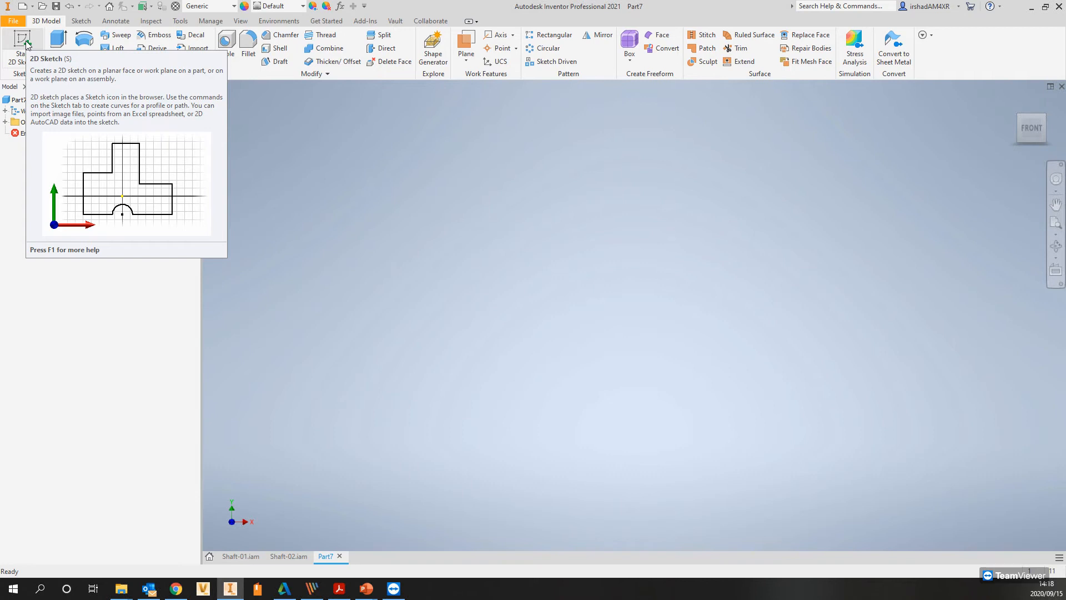
Start a 2D sketch on the XY plane and project the X axis into it.
click(26, 44)
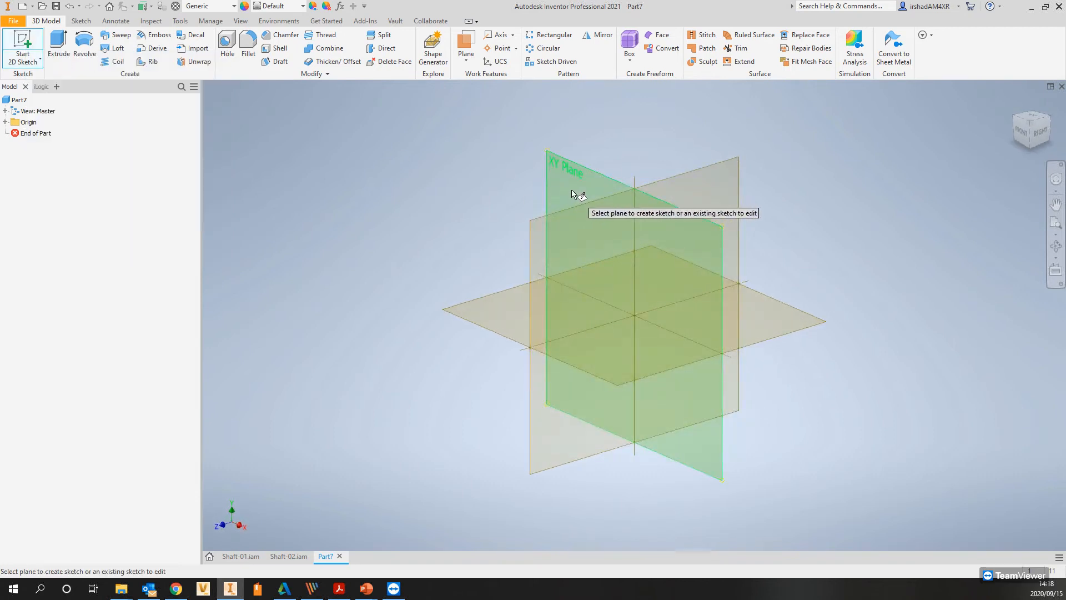
click(568, 183)
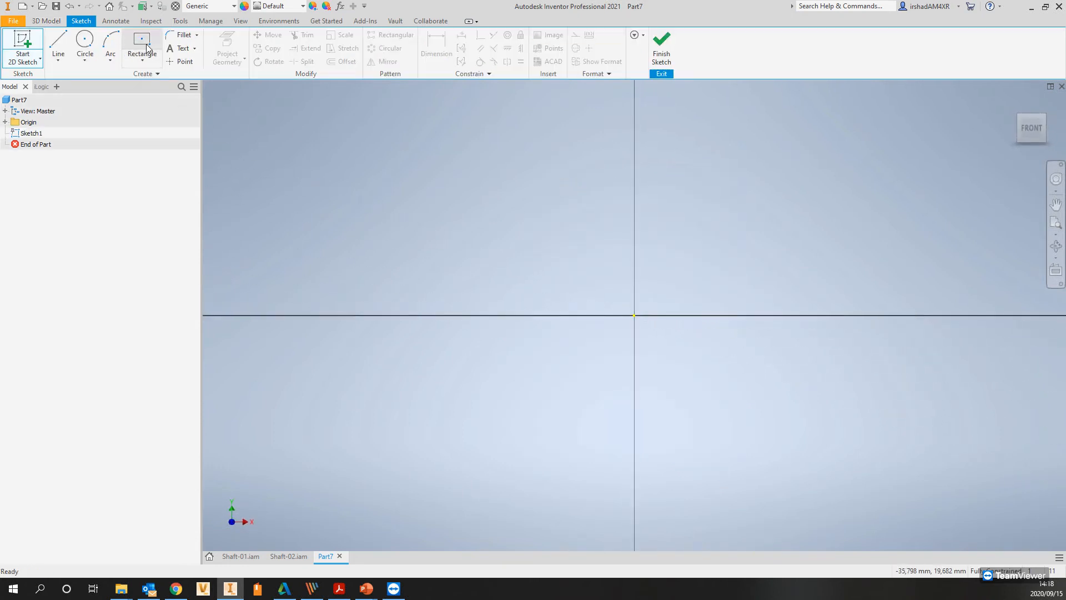
click(227, 48)
click(6, 122)
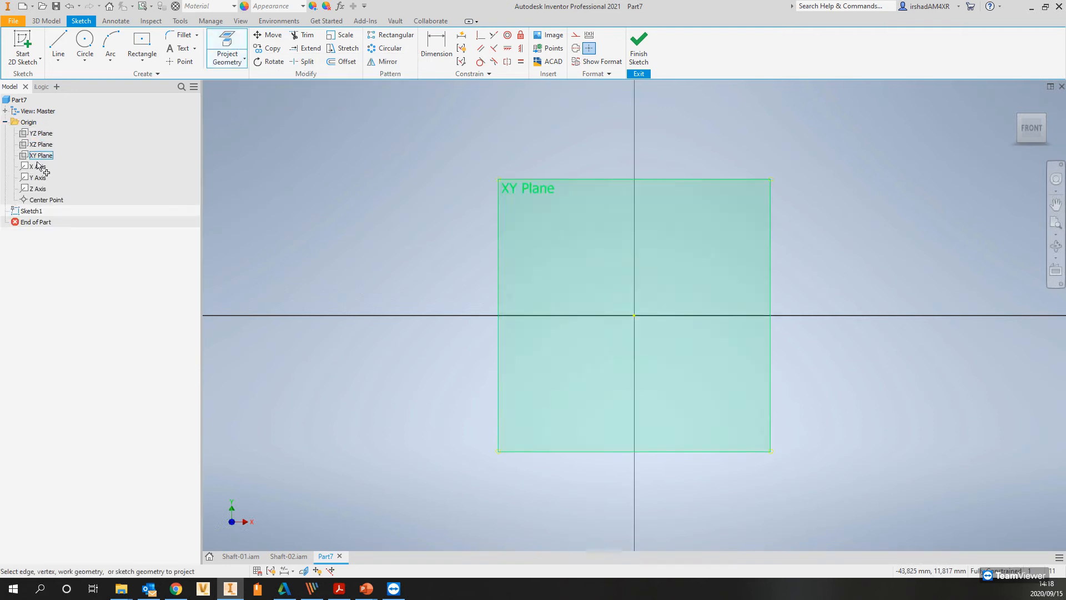
click(38, 166)
click(38, 168)
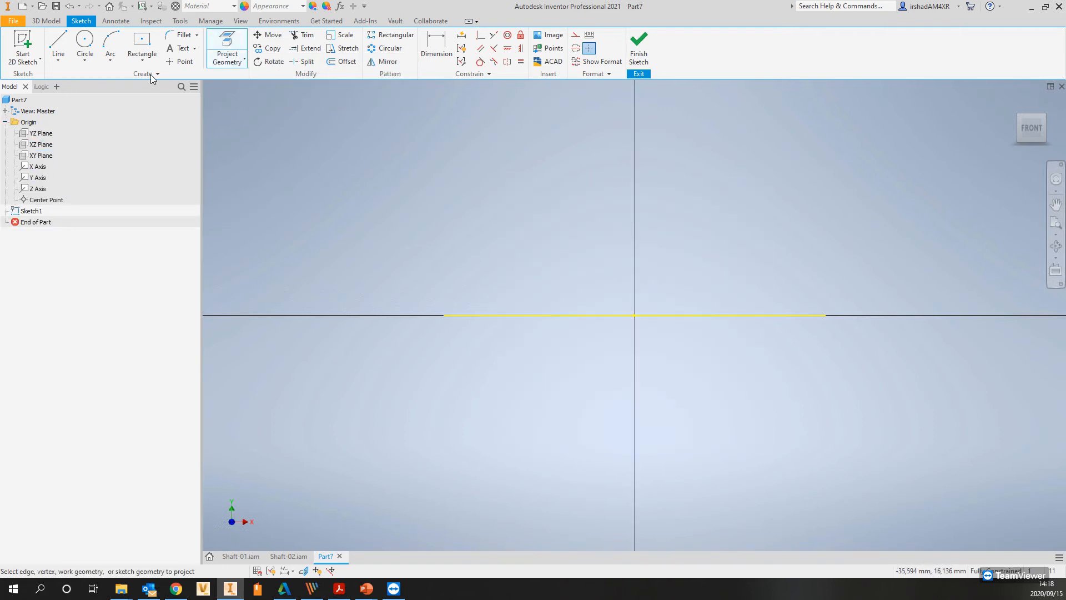
Draw a two-point rectangle 150 mm wide and 60 mm high with its lower edge on the X axis.
click(142, 60)
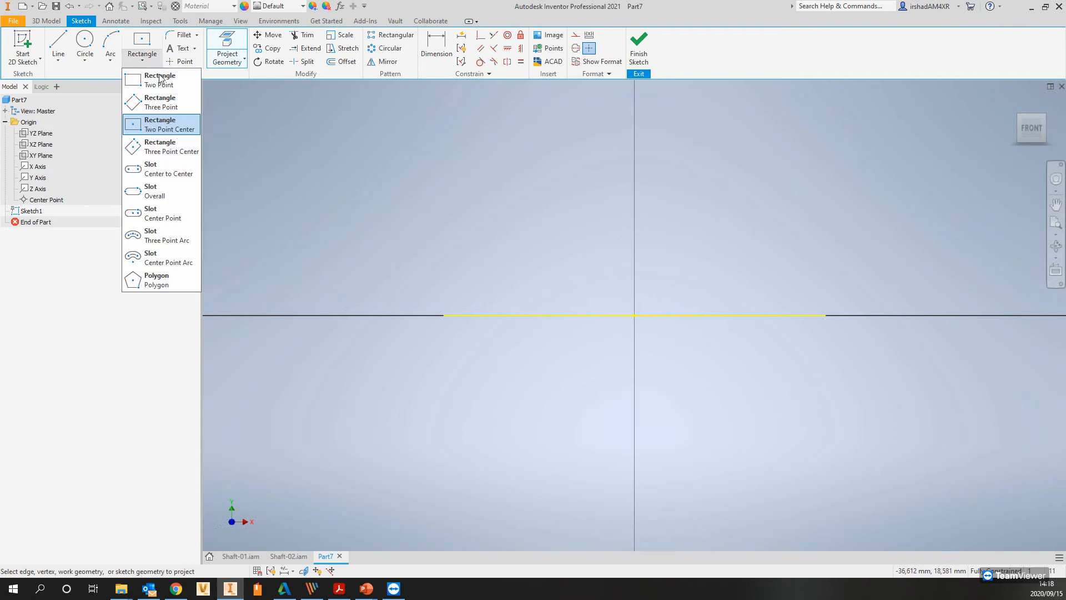
click(157, 80)
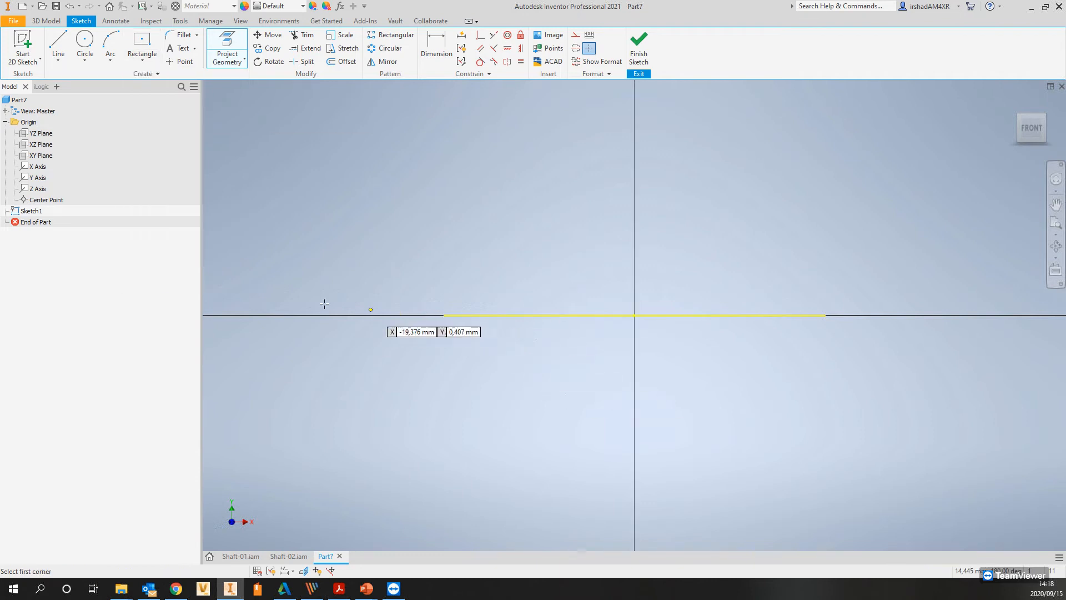
click(284, 316)
middle_drag(944, 297, 889, 362)
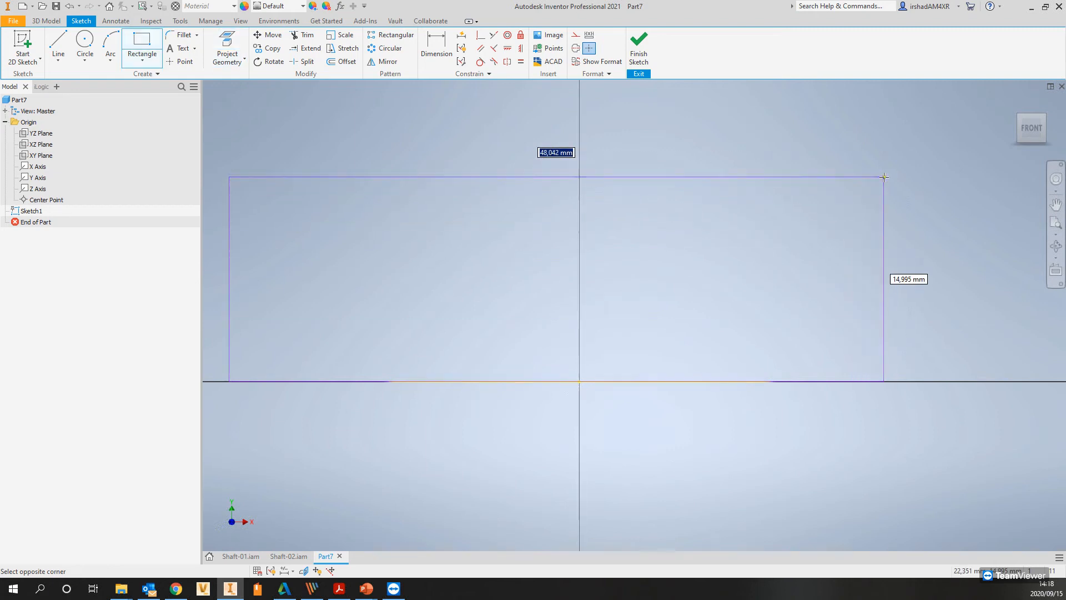
key(Tab)
key(Tab)
text(15)
key(Tab)
text(15)
key(Return)
scroll(702, 225, down, 5)
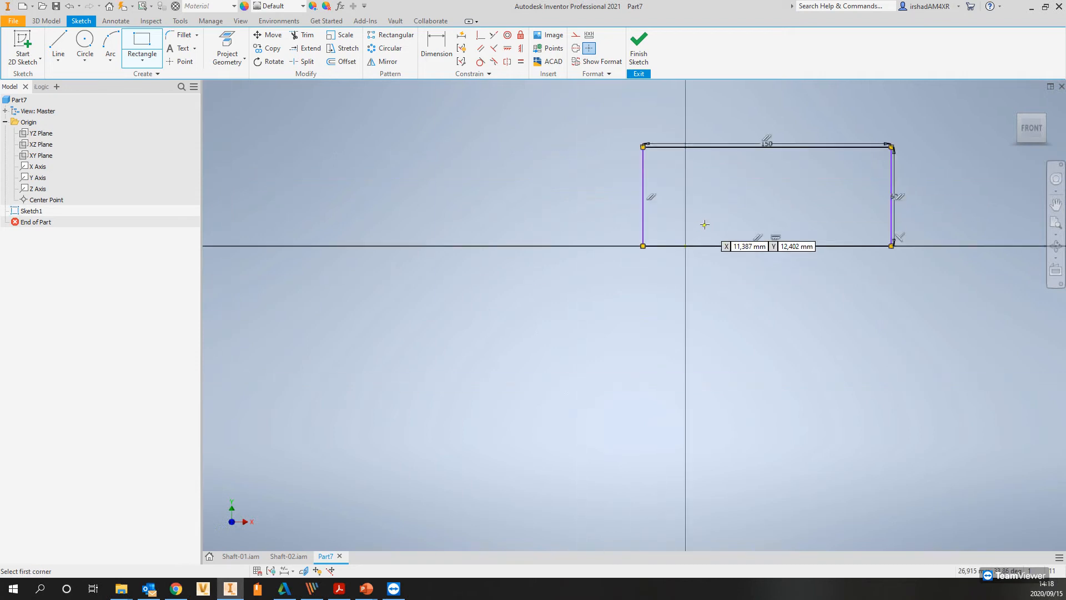
Make the rectangle's two vertical sides symmetric about the Y axis.
middle_drag(702, 224, 600, 316)
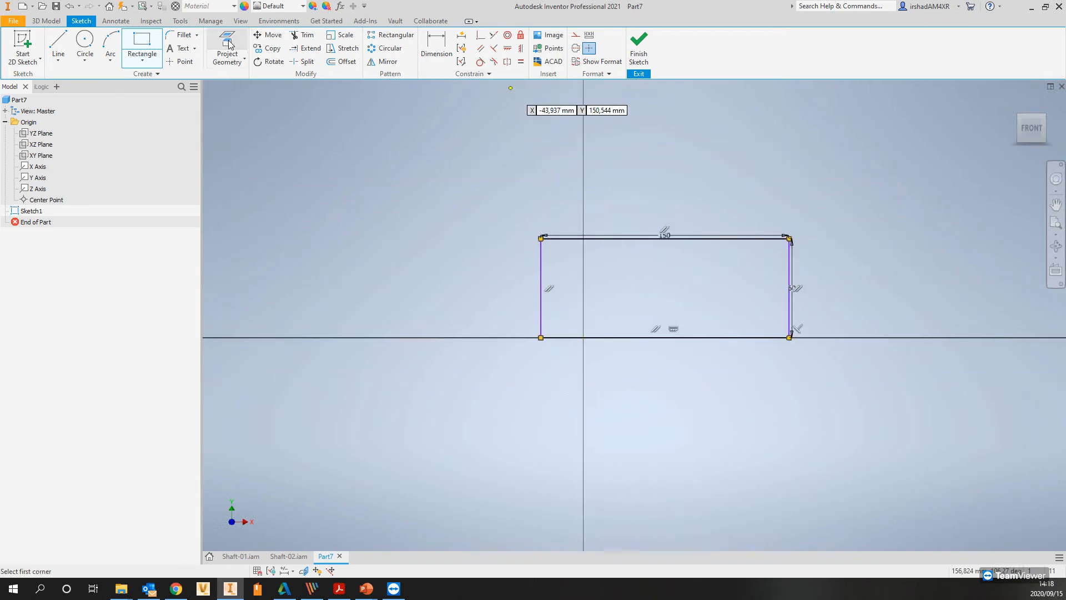
click(507, 62)
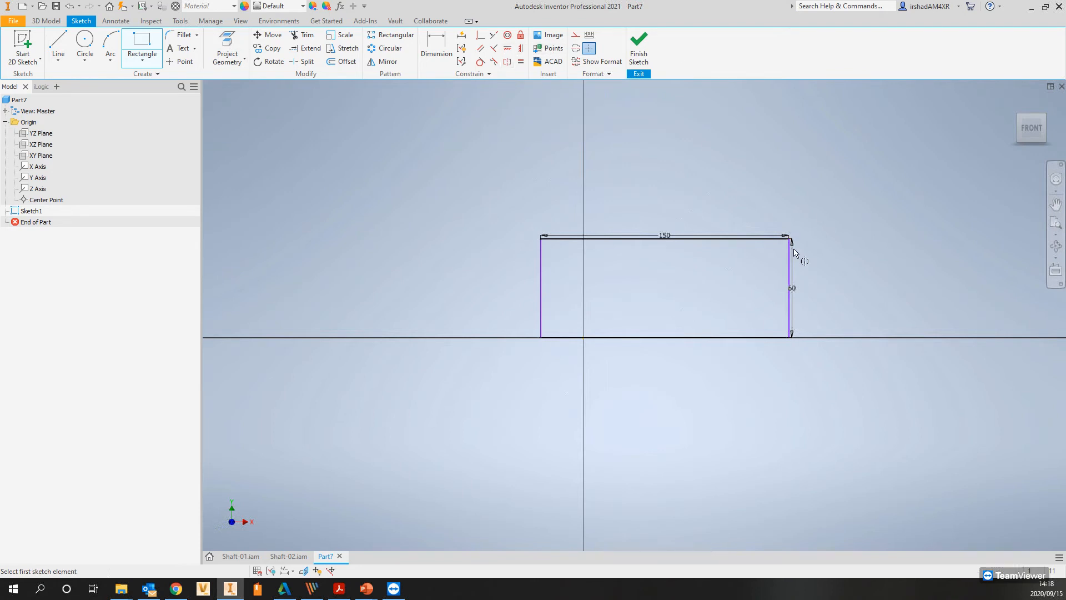
click(789, 260)
click(542, 275)
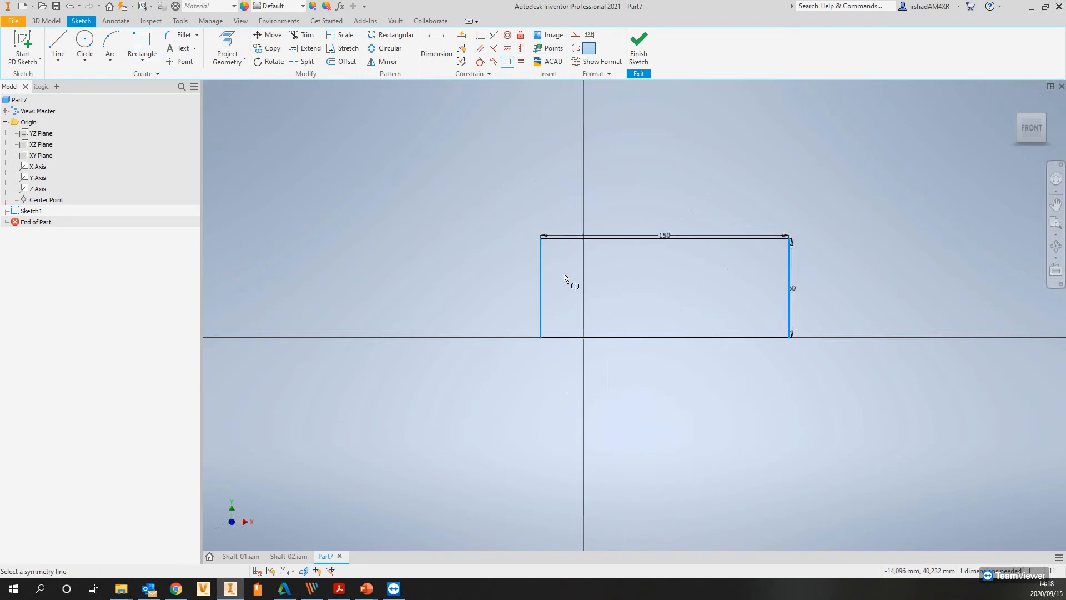
click(34, 181)
key(Escape)
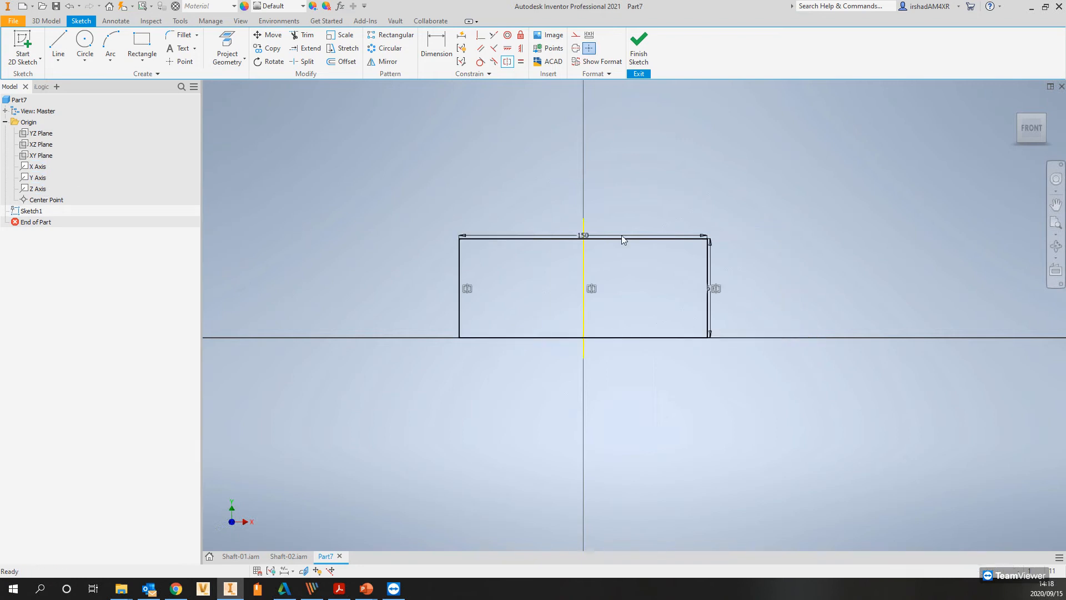
Draw a 130 by 50 mm rectangle inside the first, starting on the outer rectangle's upper edge.
middle_drag(537, 233, 555, 264)
scroll(566, 305, down, 3)
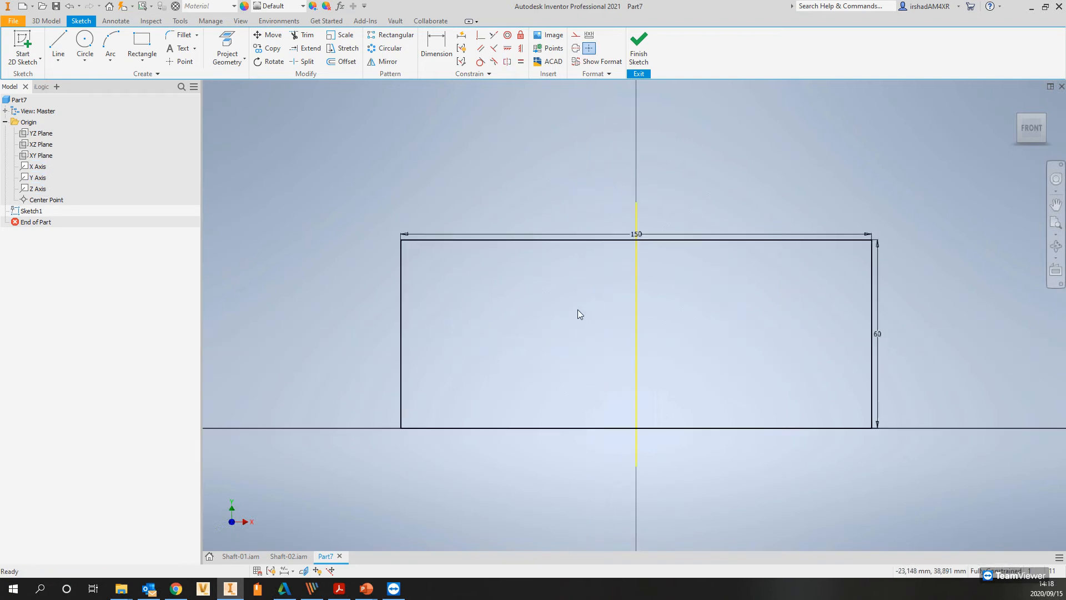
middle_drag(577, 309, 568, 299)
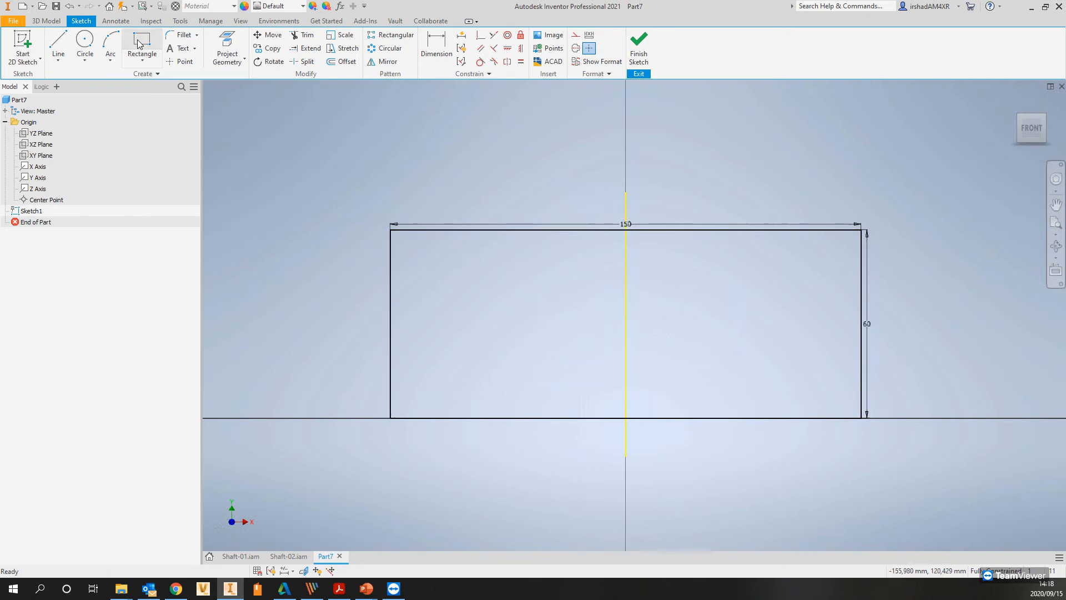
click(144, 47)
click(414, 230)
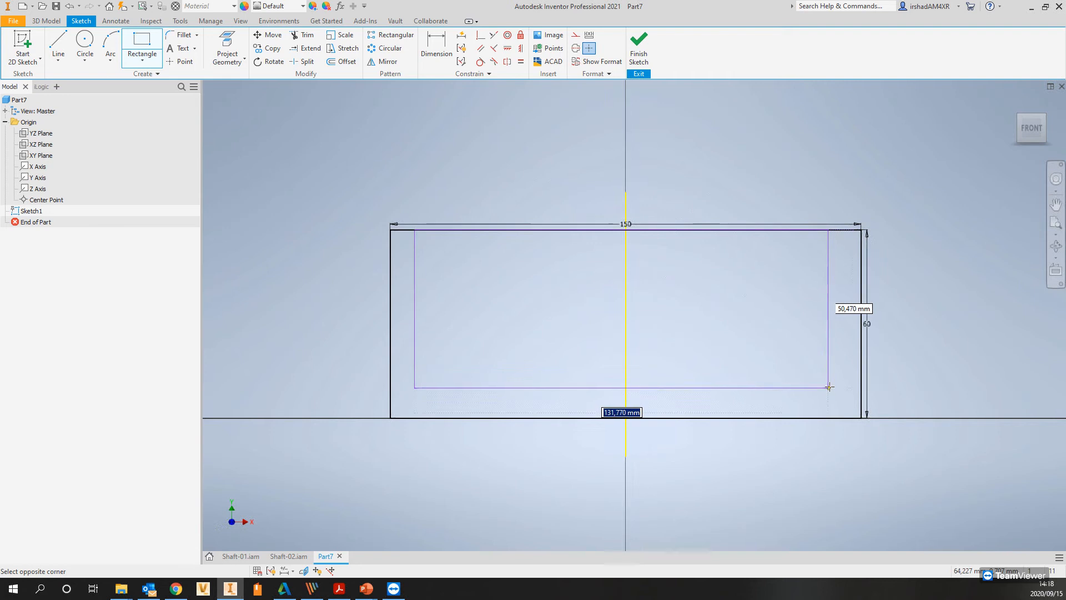
key(Tab)
key(Tab)
text(130)
key(Tab)
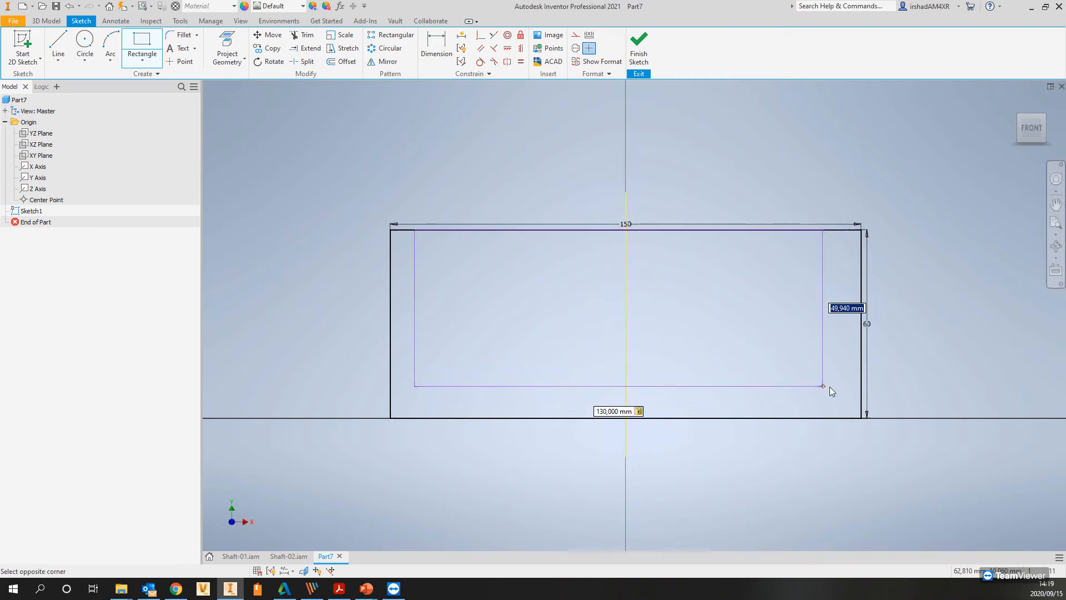
text(50)
key(Return)
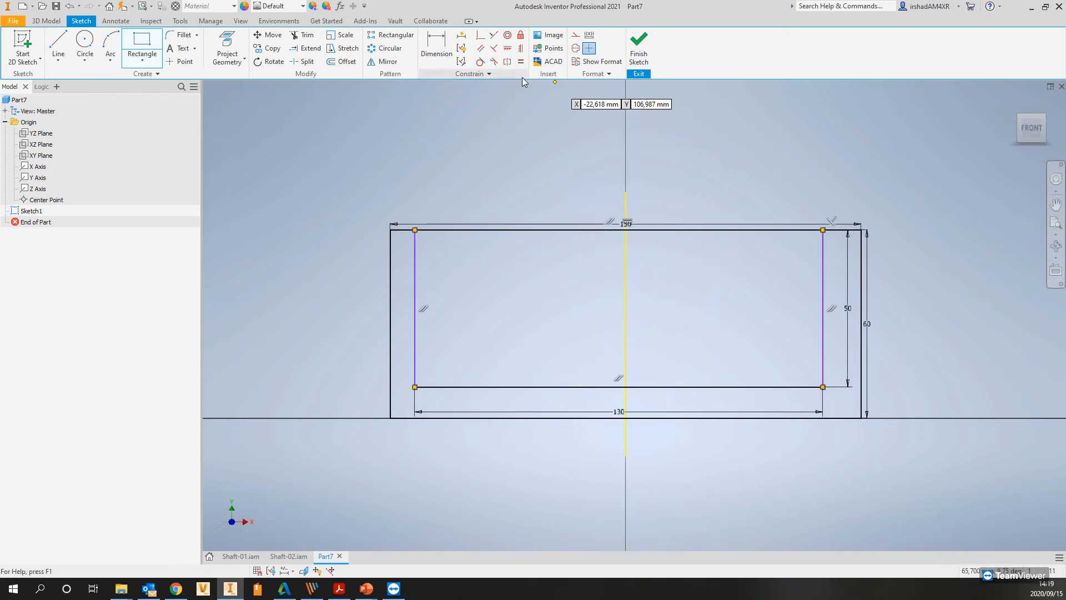
Make the inner rectangle's vertical sides symmetric about the projected Y axis.
click(507, 61)
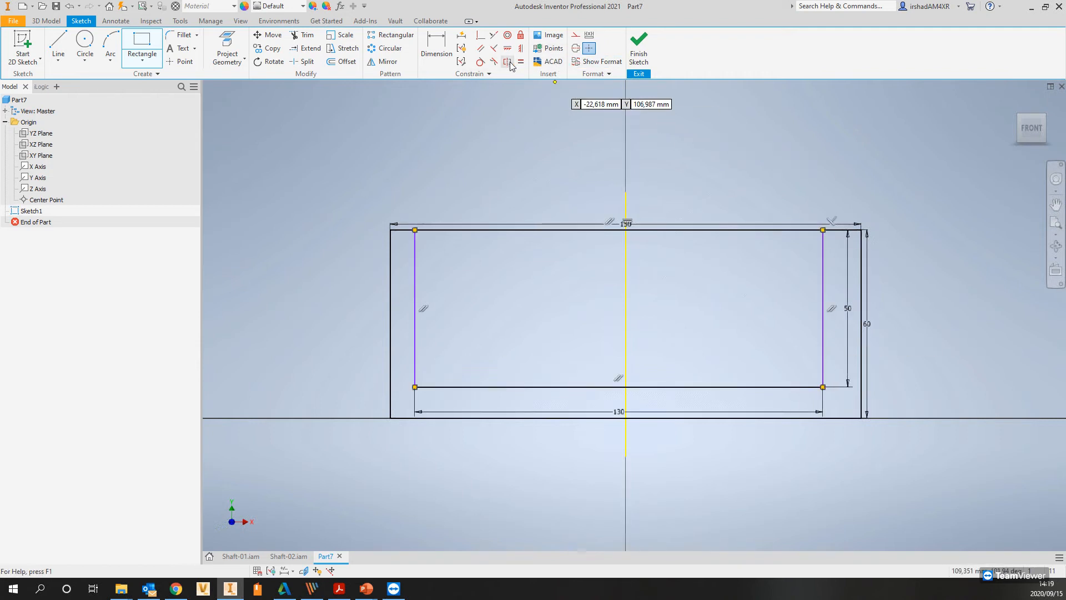
click(414, 259)
click(822, 286)
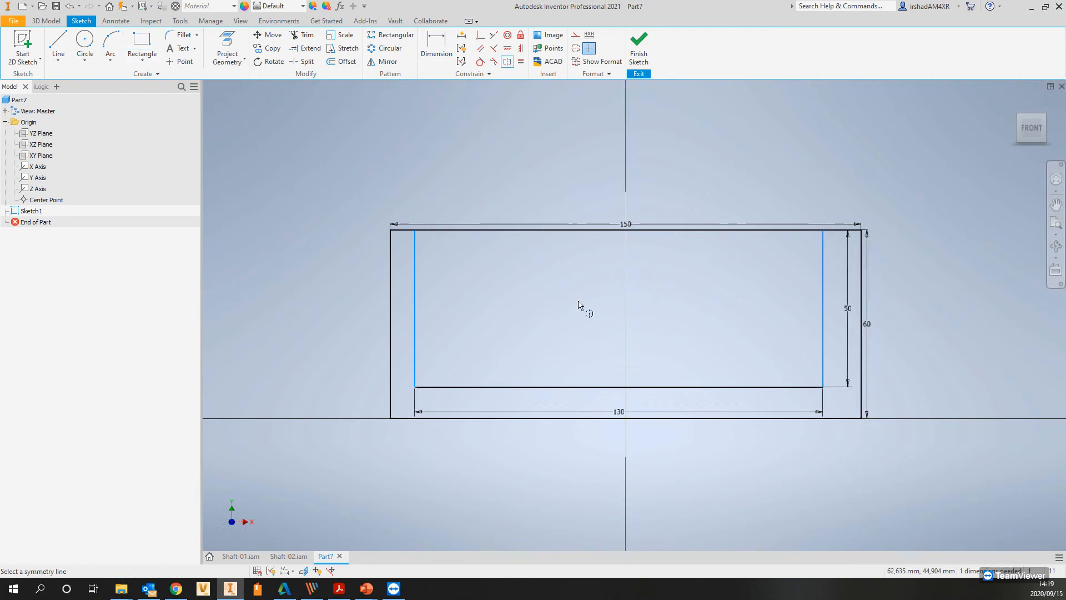
click(625, 288)
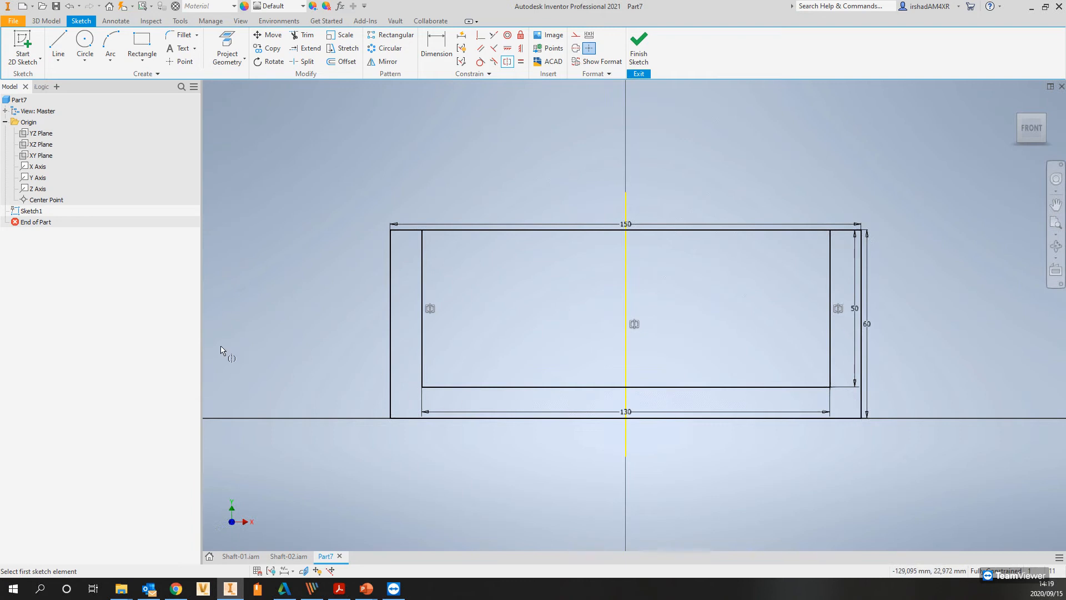
key(Escape)
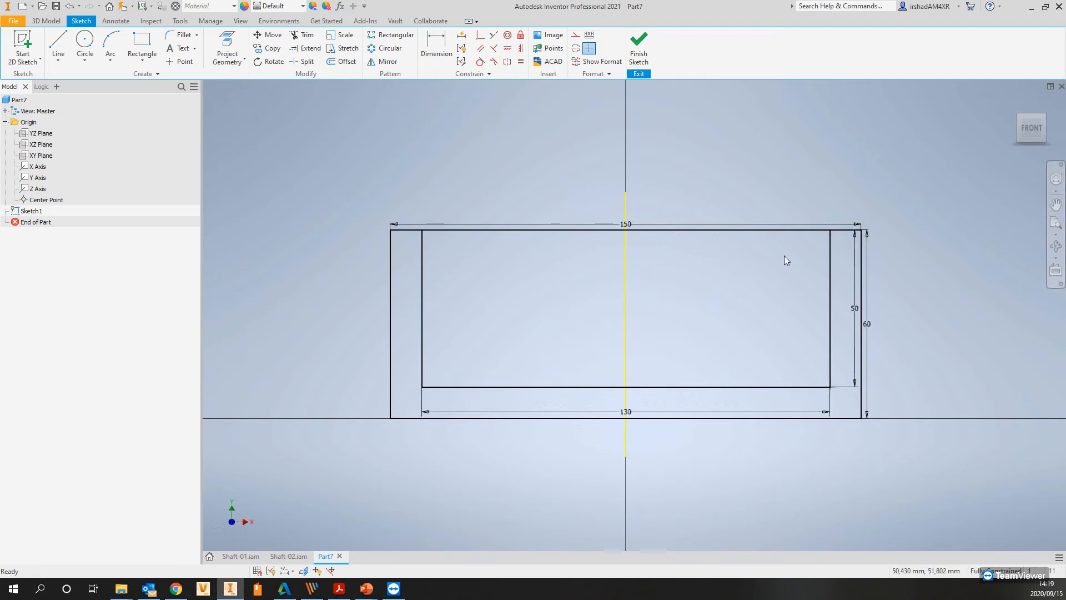
Reposition the 150, 50 and 60 mm dimensions so they sit clear of the sketch lines and each other.
drag(626, 224, 628, 196)
drag(854, 309, 844, 309)
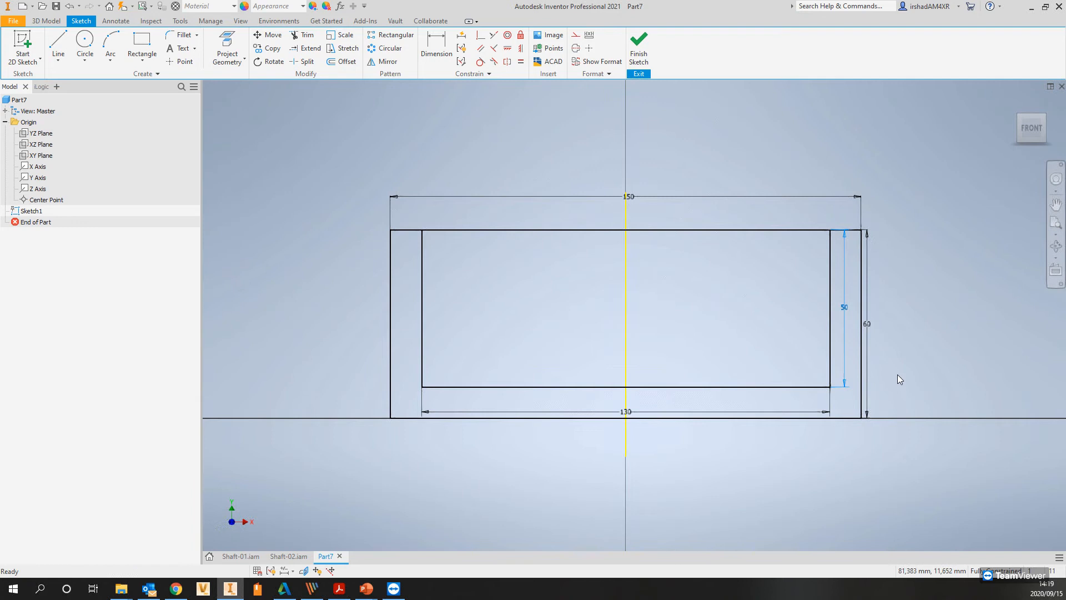
click(867, 326)
mouse_move(880, 328)
mouse_down()
mouse_move(880, 318)
mouse_move(886, 324)
mouse_up()
Review the sketch dimensions and their tolerance settings in the parameters table.
click(340, 7)
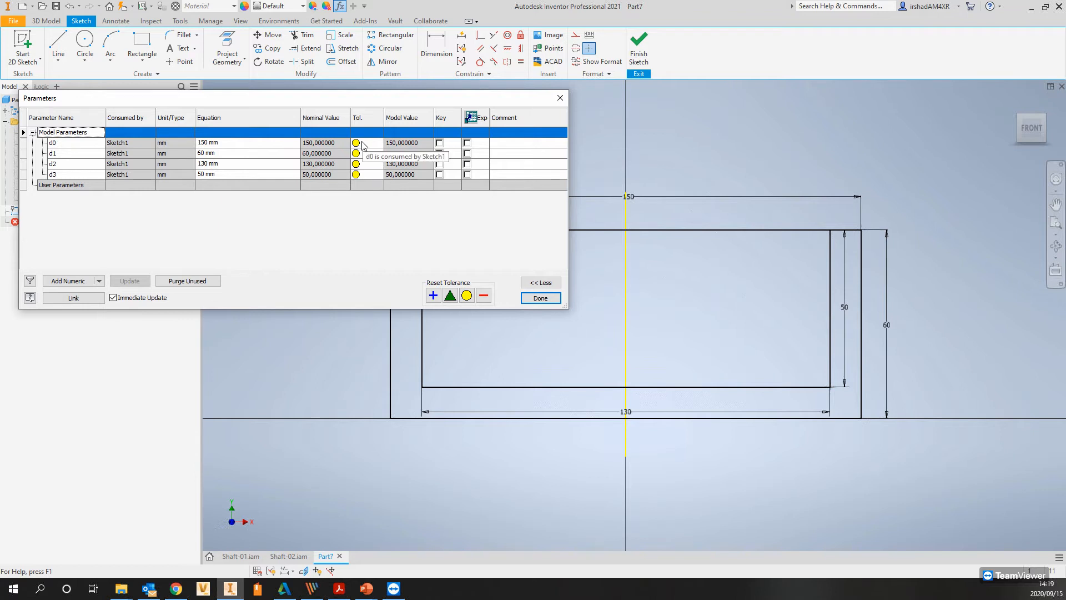
click(538, 297)
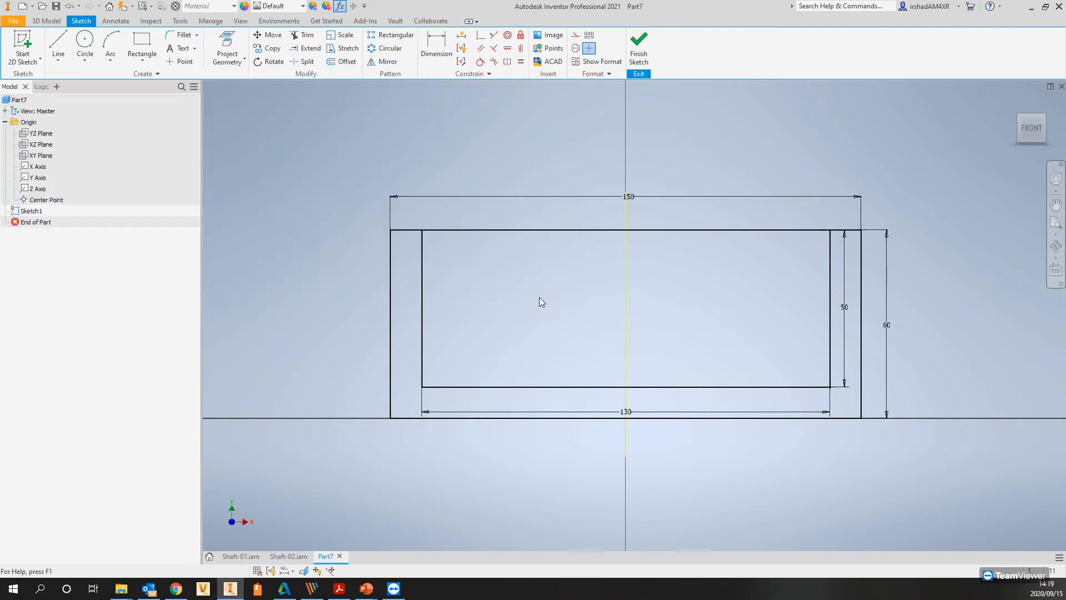
Open the properties of the 150 mm width dimension and enter Length as its name.
right_click(633, 200)
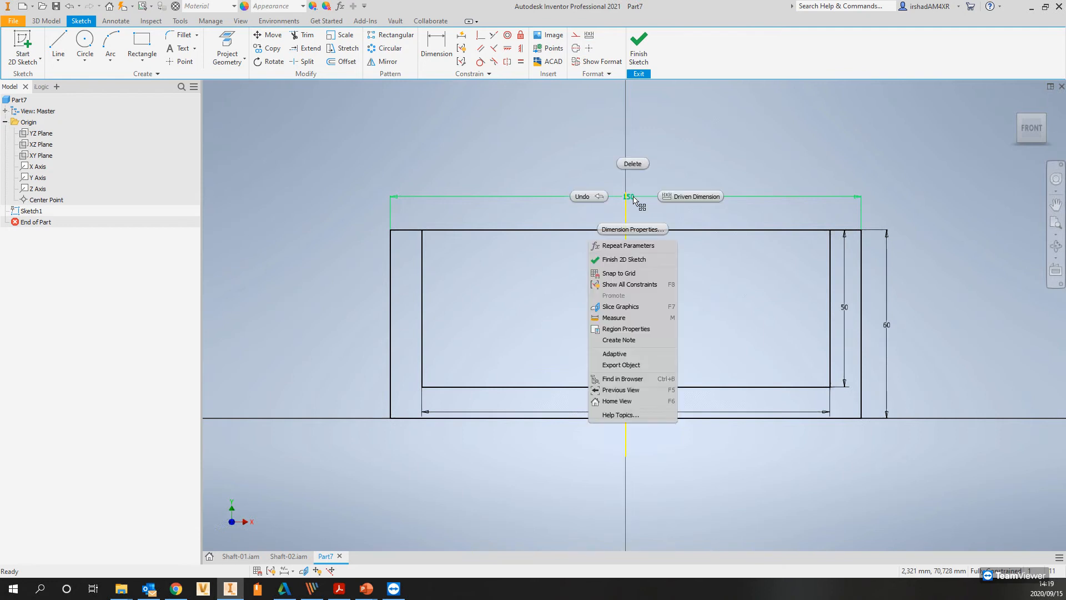
click(633, 200)
right_click(629, 199)
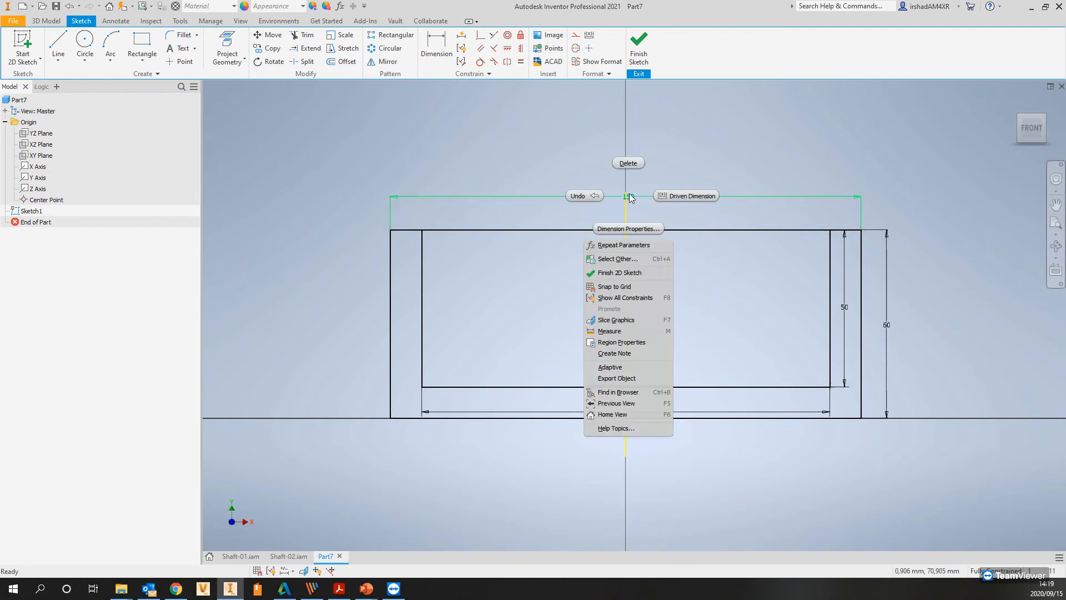
click(628, 229)
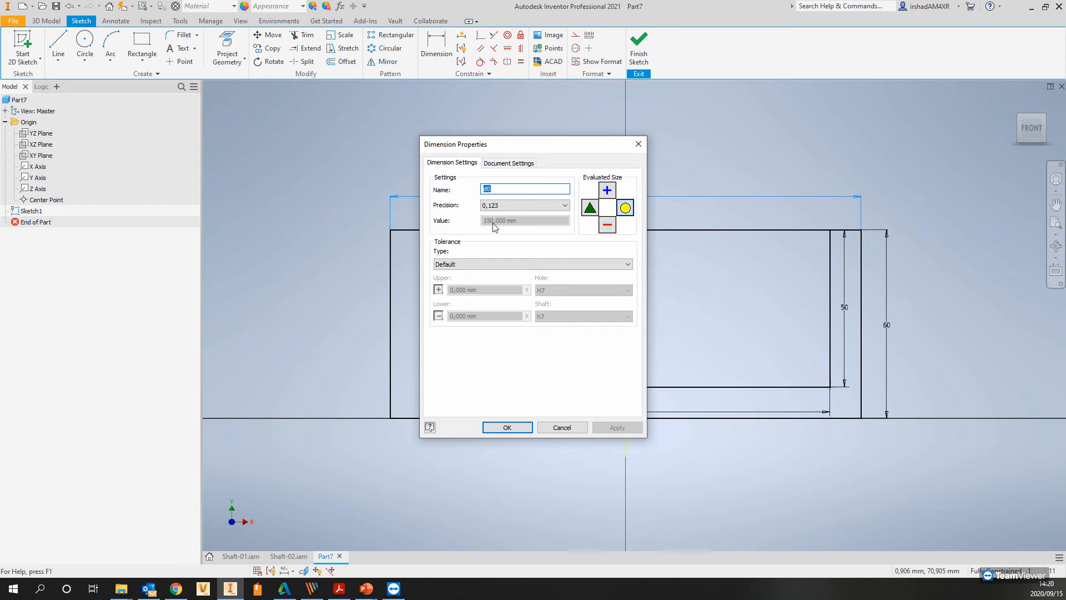
text(Length)
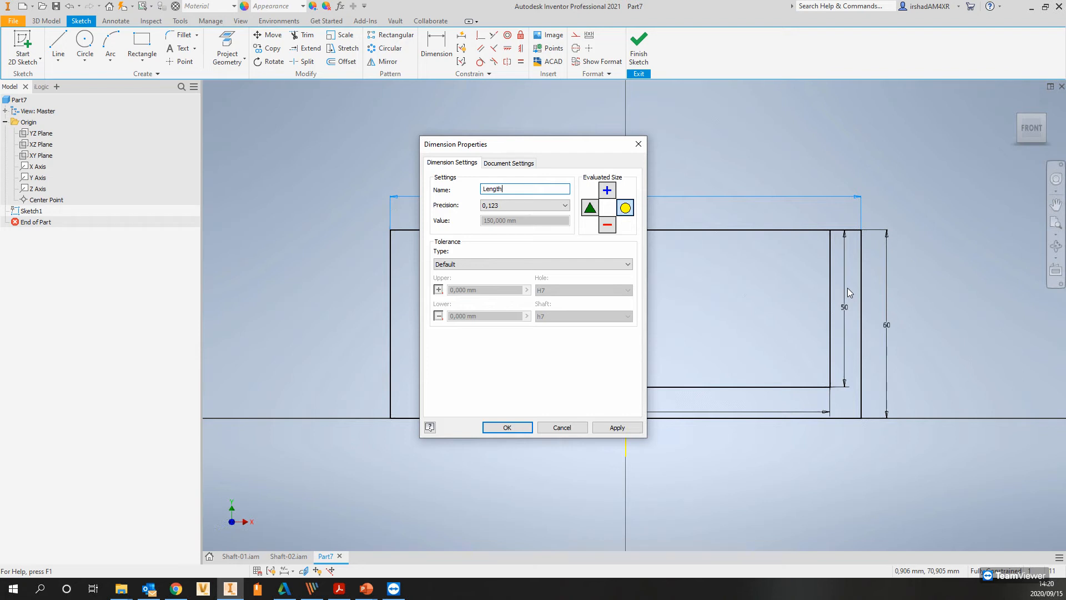
Apply a symmetric tolerance of 0,100 mm to the 150 mm width dimension.
click(496, 265)
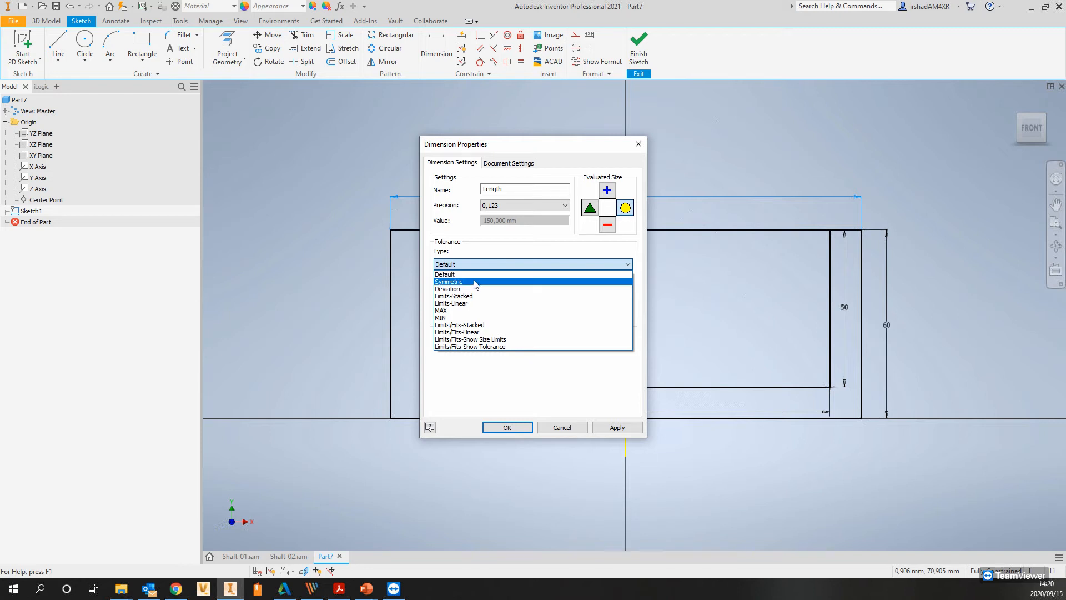
click(476, 282)
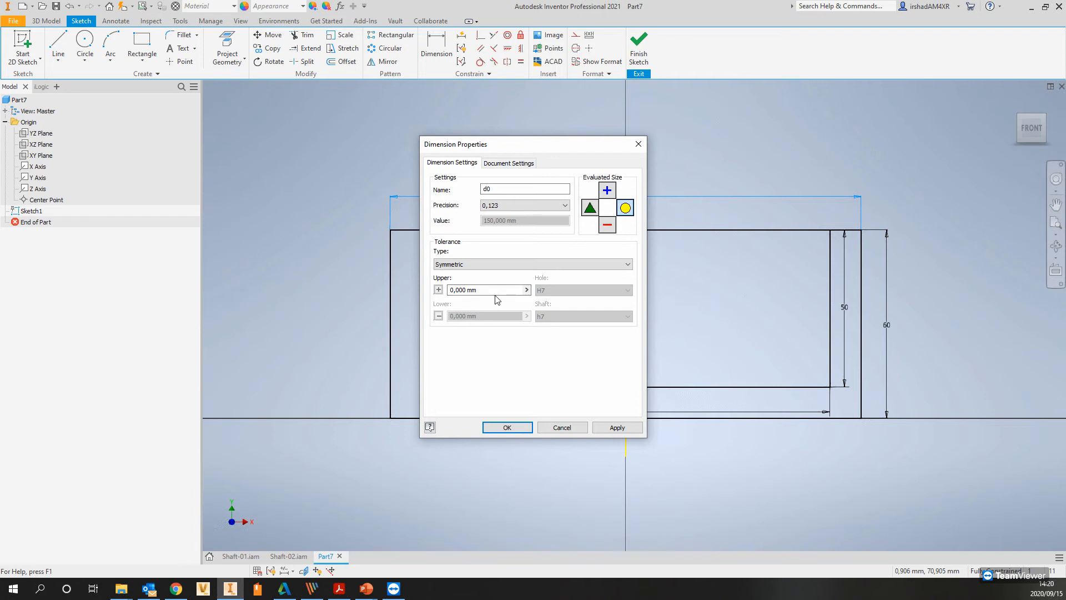
click(526, 290)
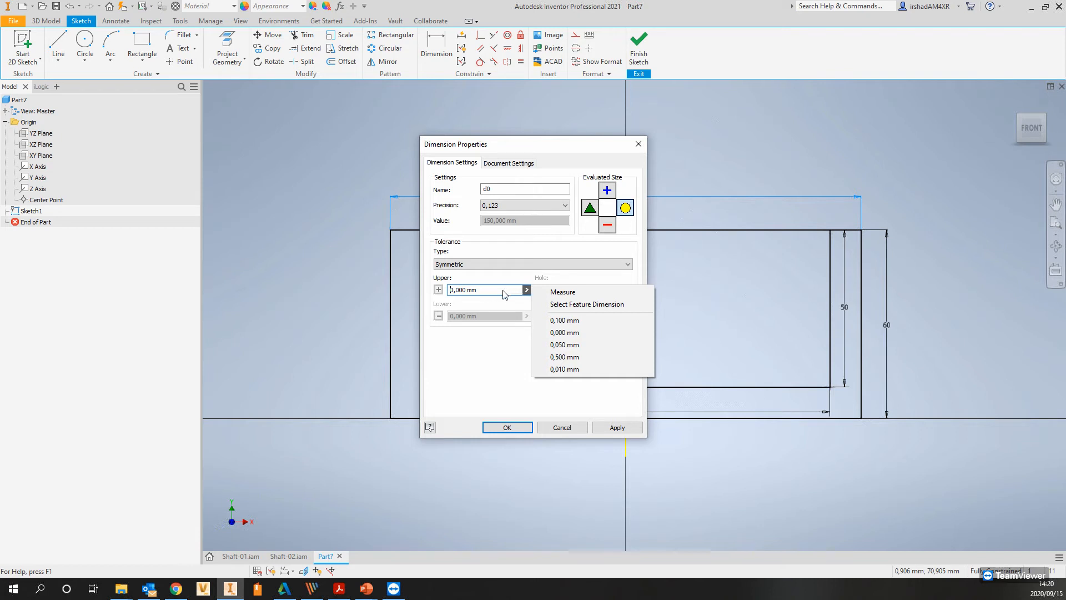
click(563, 320)
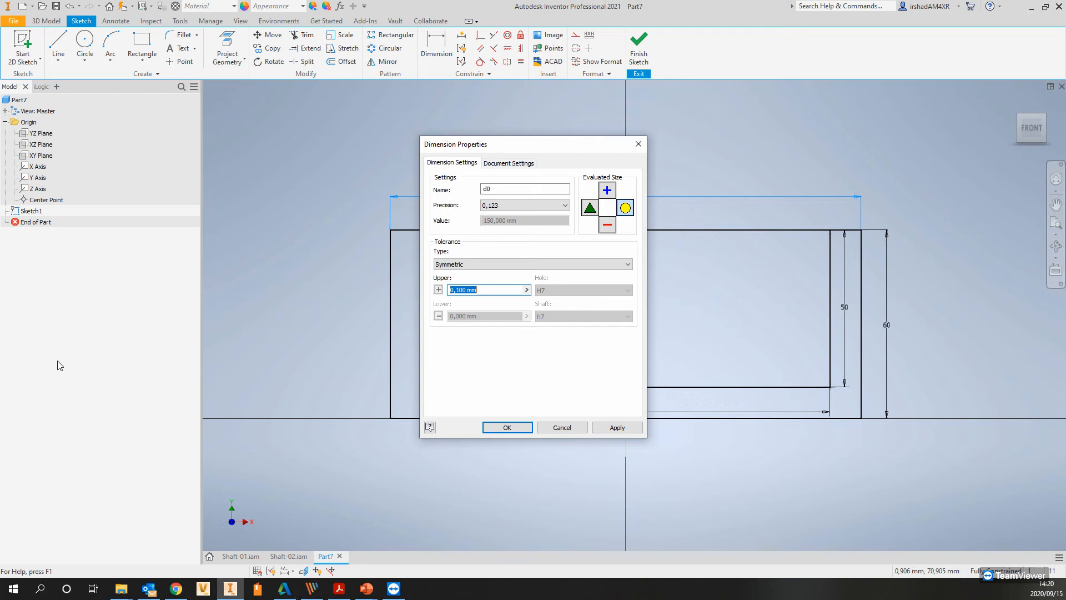
drag(504, 146, 321, 159)
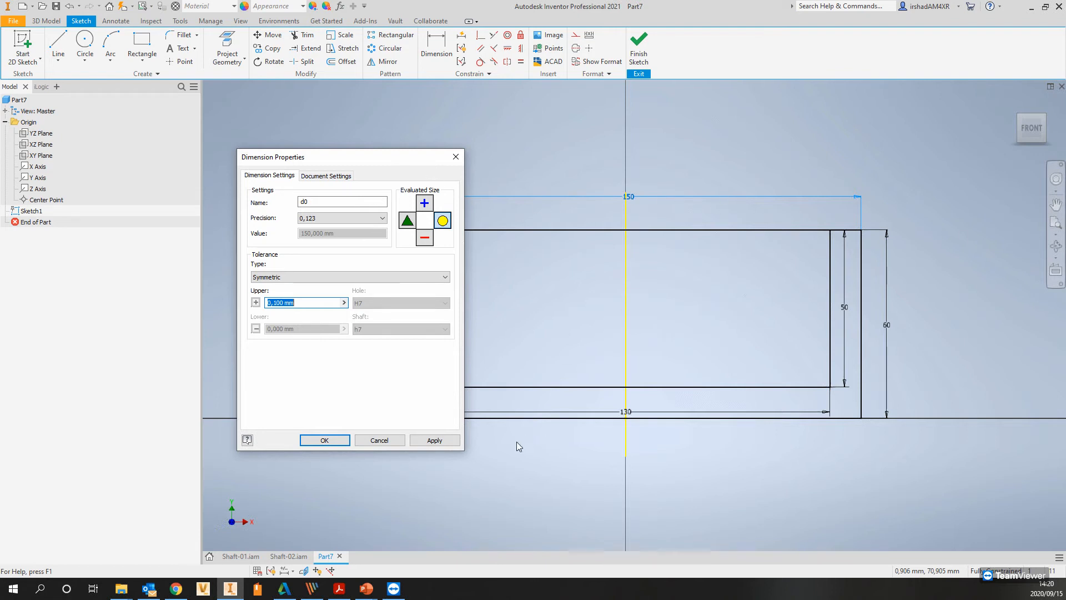
click(342, 445)
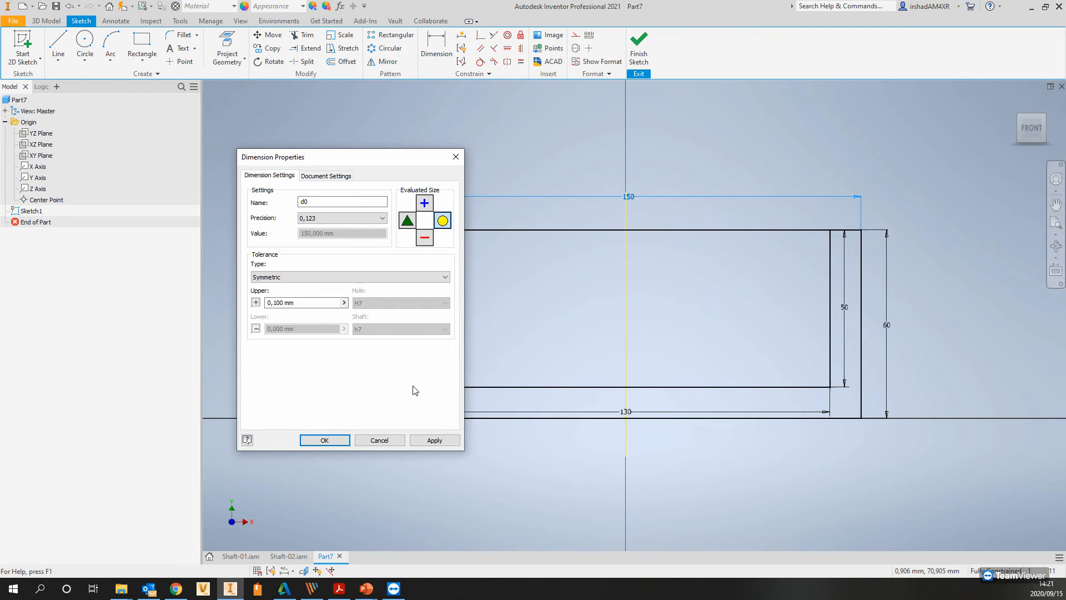
click(327, 438)
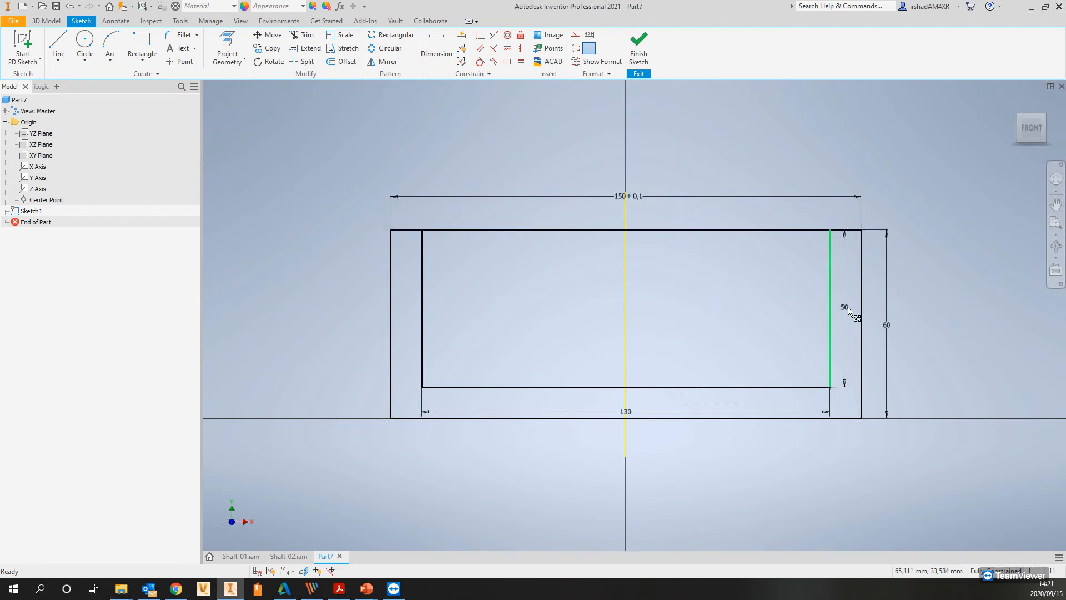
Name the outer rectangle's 60 mm height dimension Height and give it a symmetric tolerance of 0,05 mm.
right_click(888, 325)
click(889, 356)
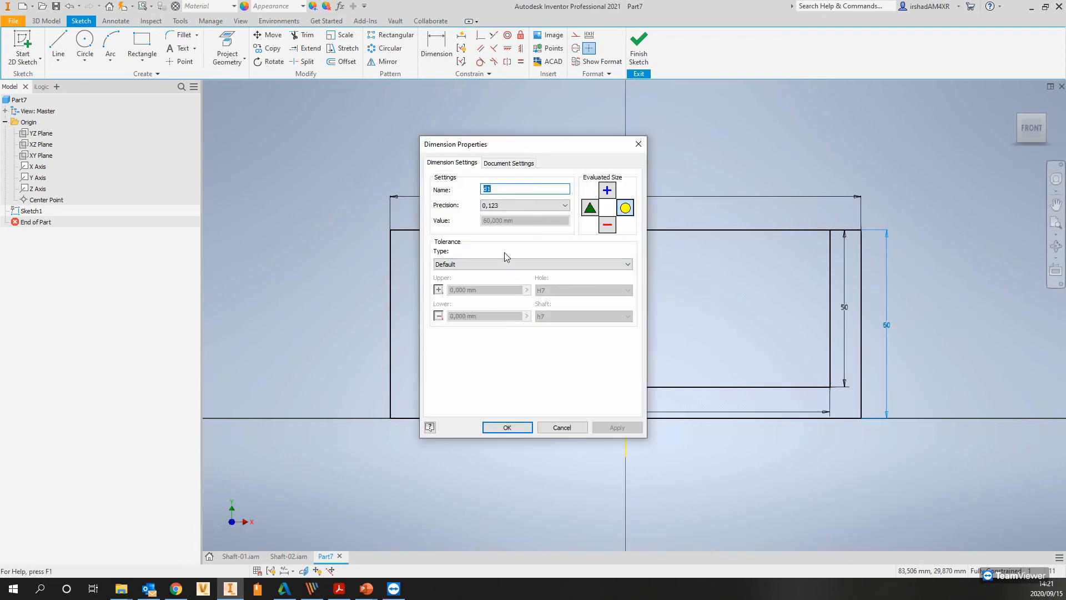
text(Height)
click(504, 264)
click(477, 277)
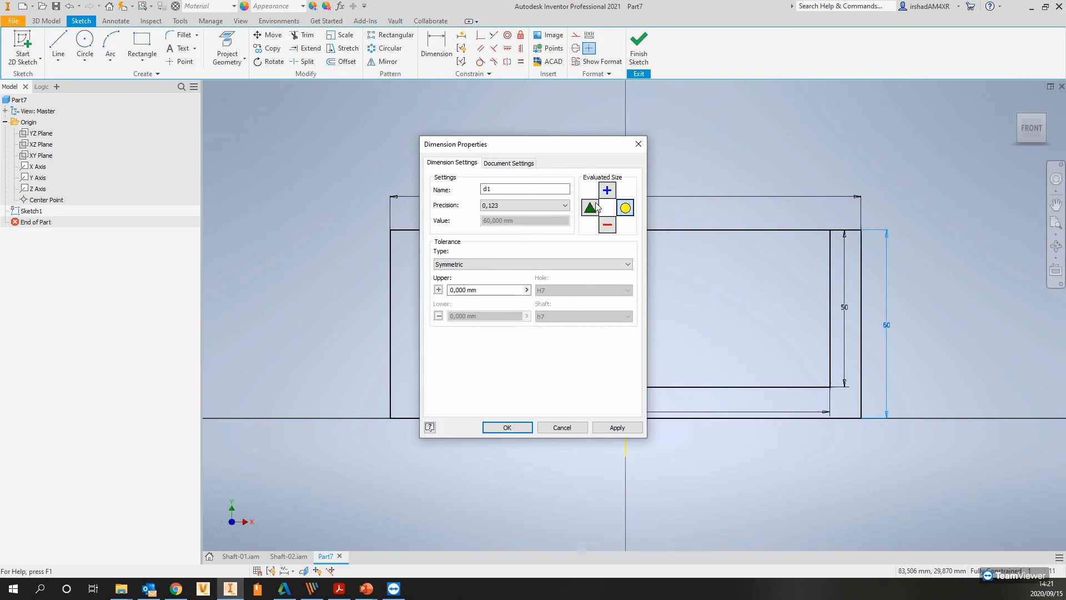
drag(509, 189, 364, 175)
text(Height)
drag(494, 291, 467, 292)
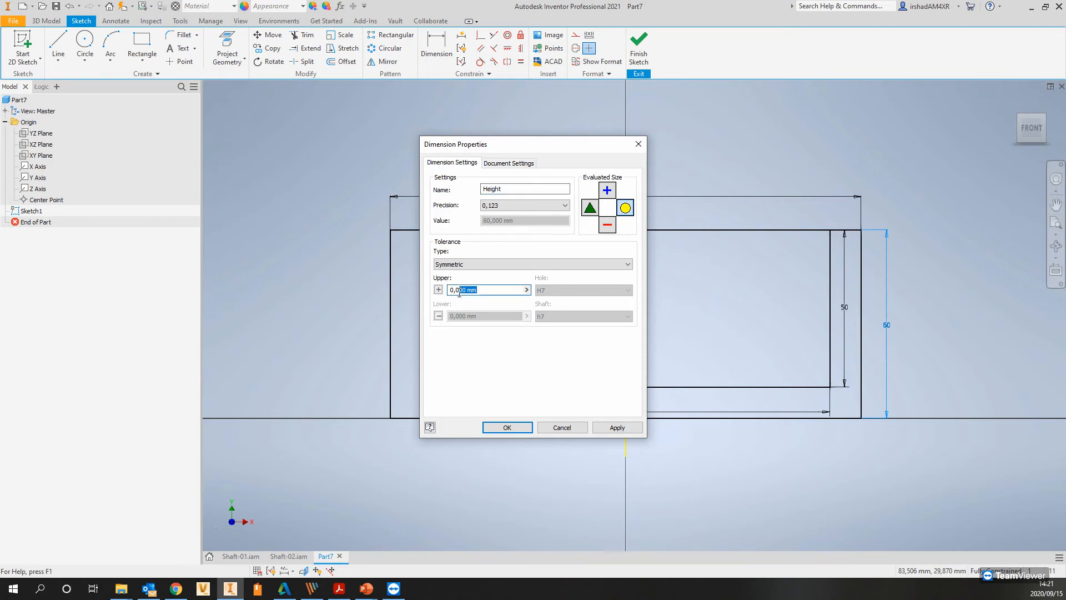
text(0.)
click(515, 431)
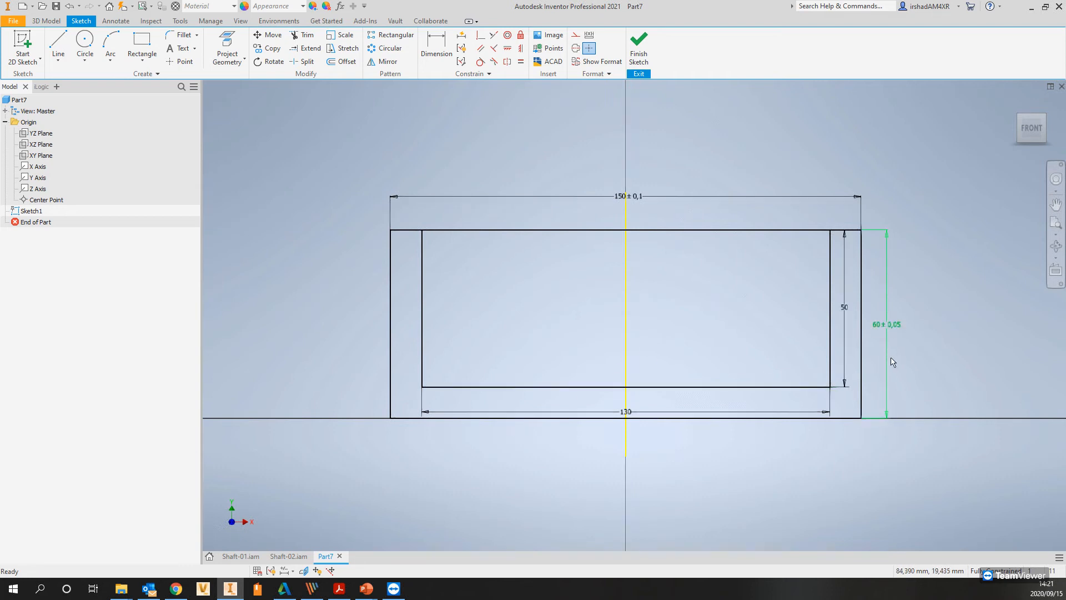
Finish the sketch and extrude both halves of the U-shaped profile 50 mm symmetrically about the sketch plane.
click(640, 50)
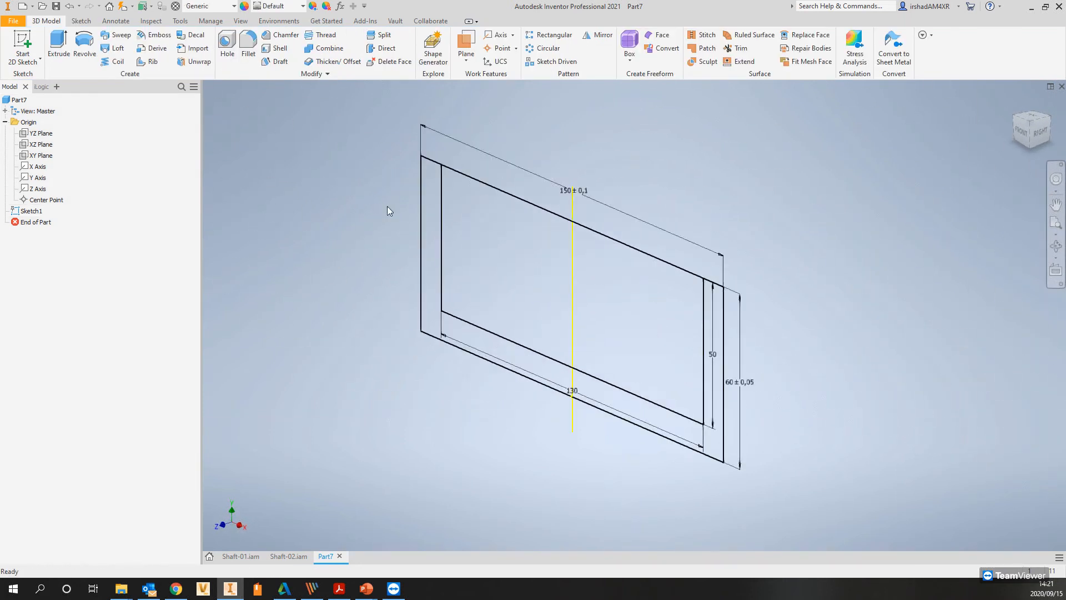
click(58, 45)
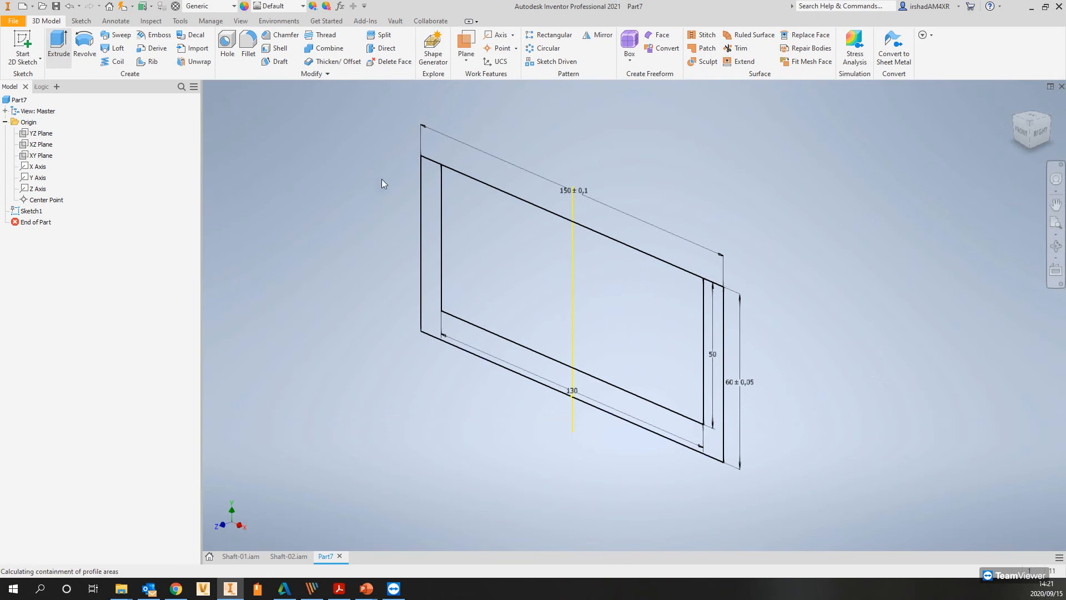
click(434, 199)
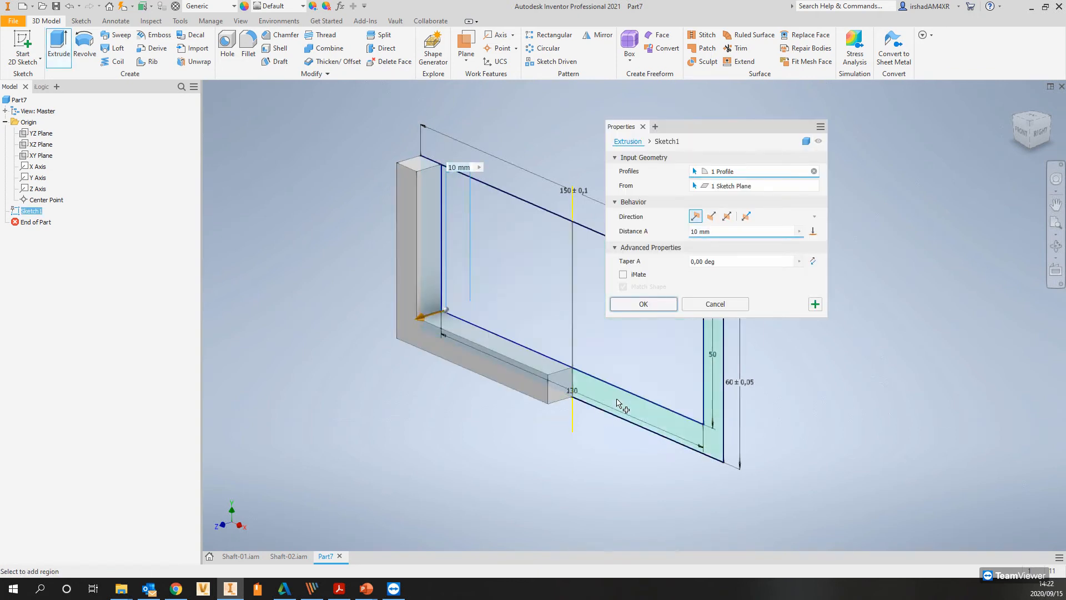
click(619, 403)
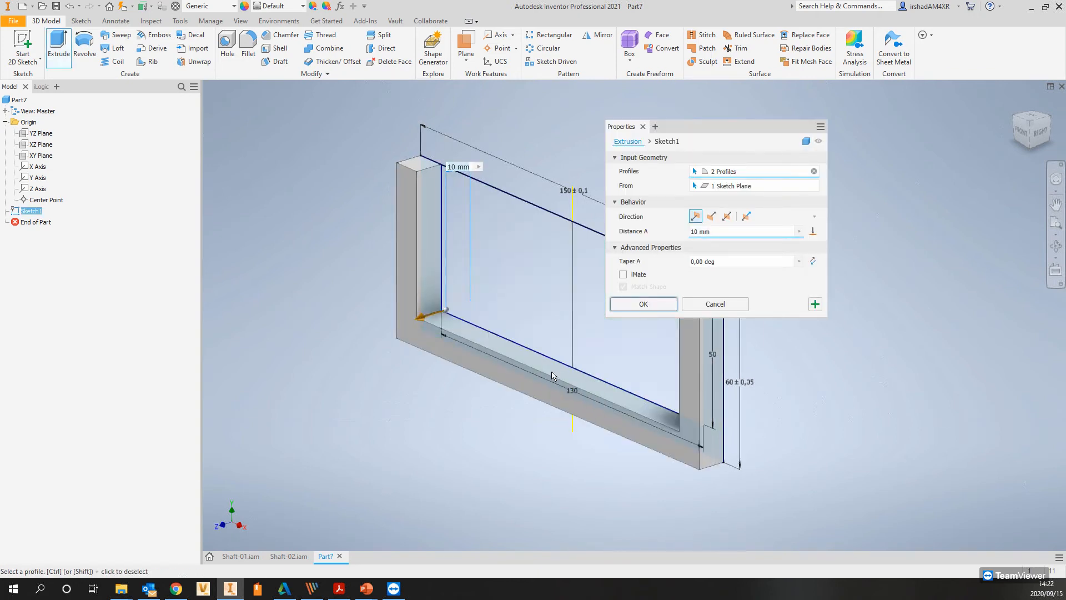
click(727, 217)
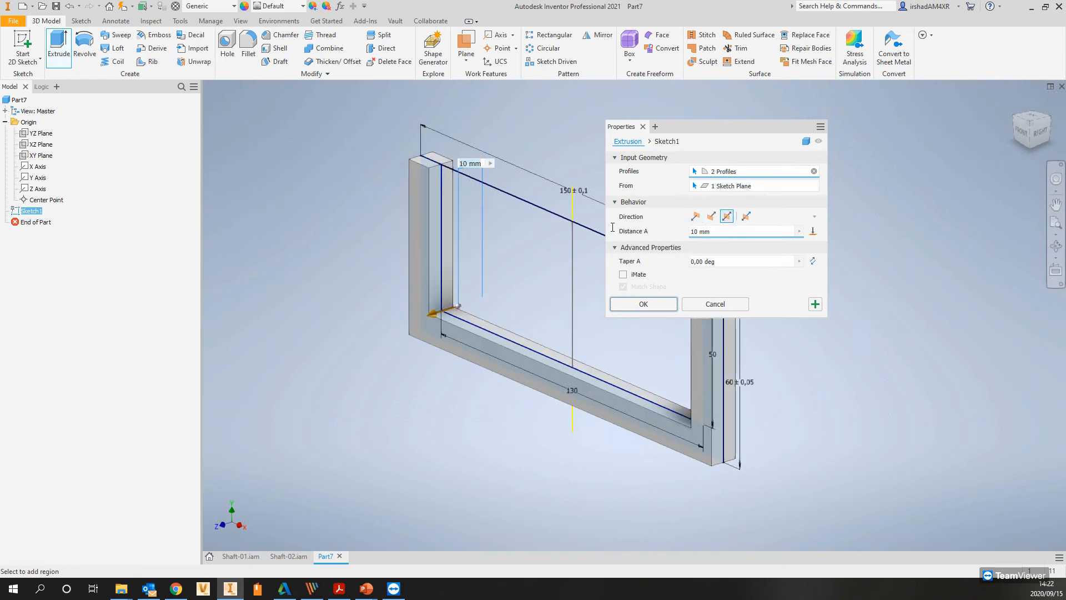
text(50)
click(655, 304)
Show the dimensions of the U-shaped extrusion on the model and expand the feature to its sketch.
click(34, 222)
right_click(34, 222)
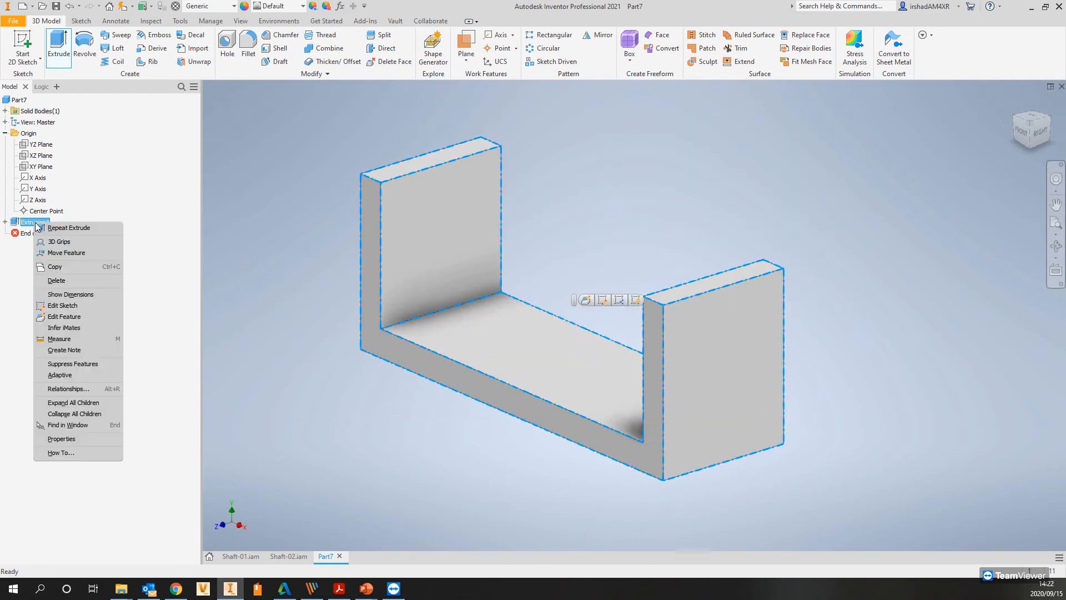
click(66, 294)
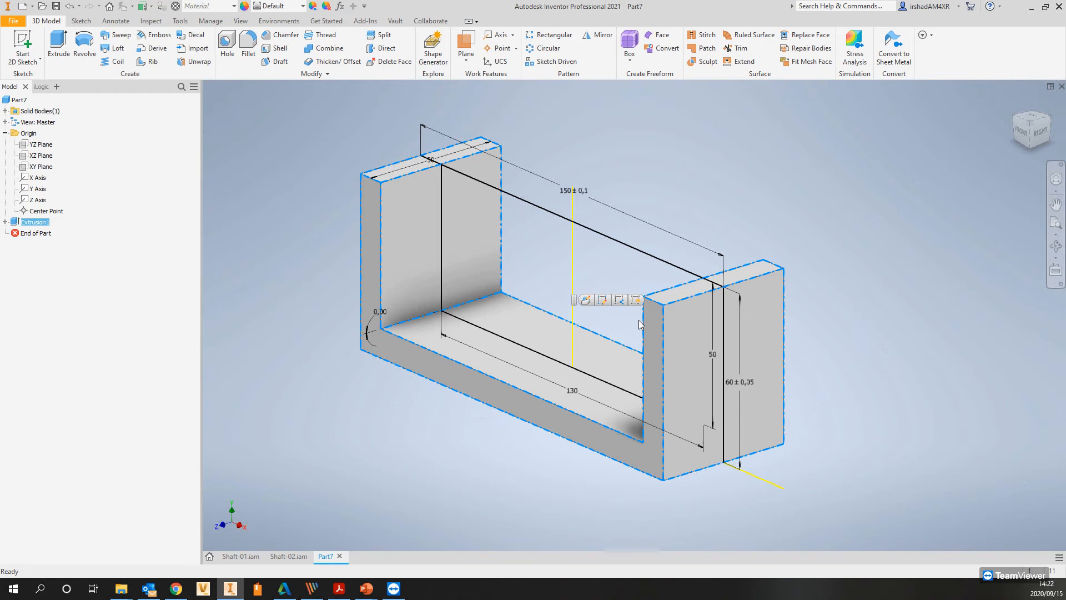
click(4, 221)
click(300, 174)
middle_drag(419, 211, 398, 241)
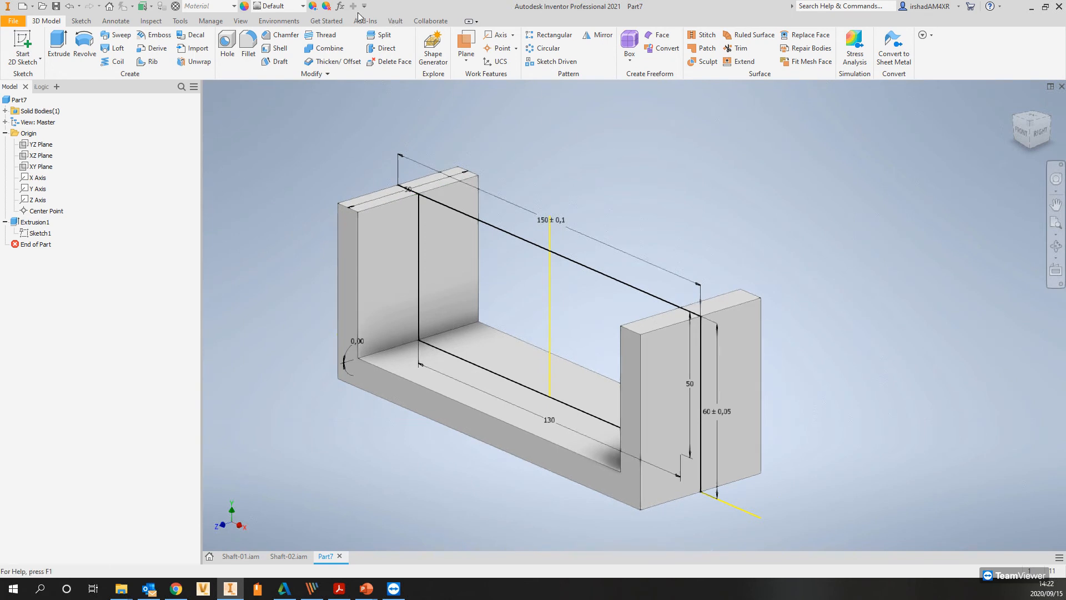
Open the model parameters and set the Length parameter to evaluate at its upper tolerance limit.
click(340, 8)
drag(361, 96, 834, 104)
middle_drag(396, 272, 290, 313)
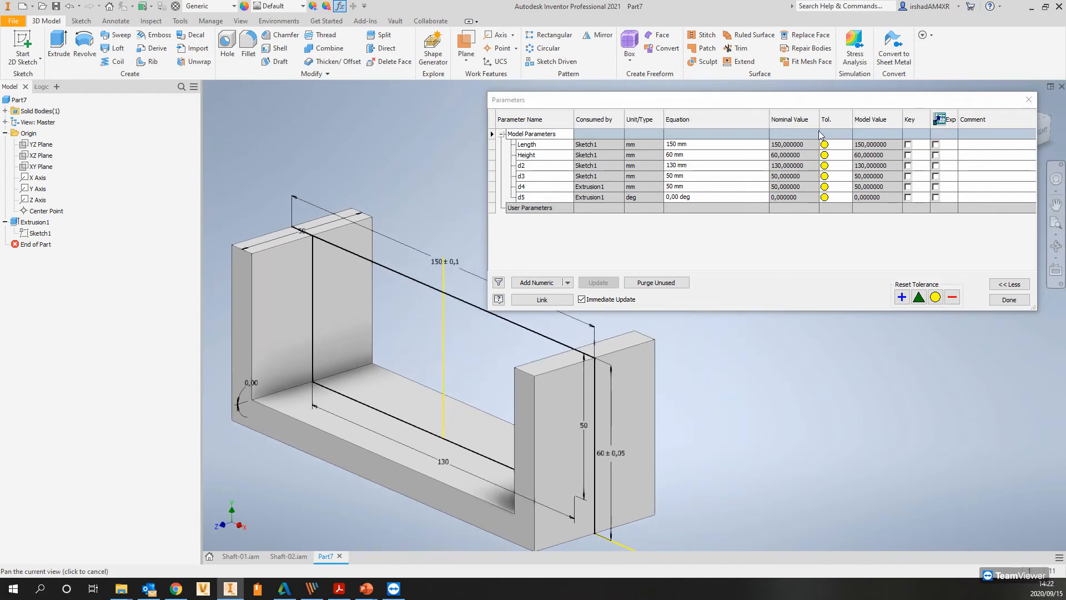
click(835, 146)
middle_drag(402, 286, 385, 300)
click(846, 146)
click(832, 173)
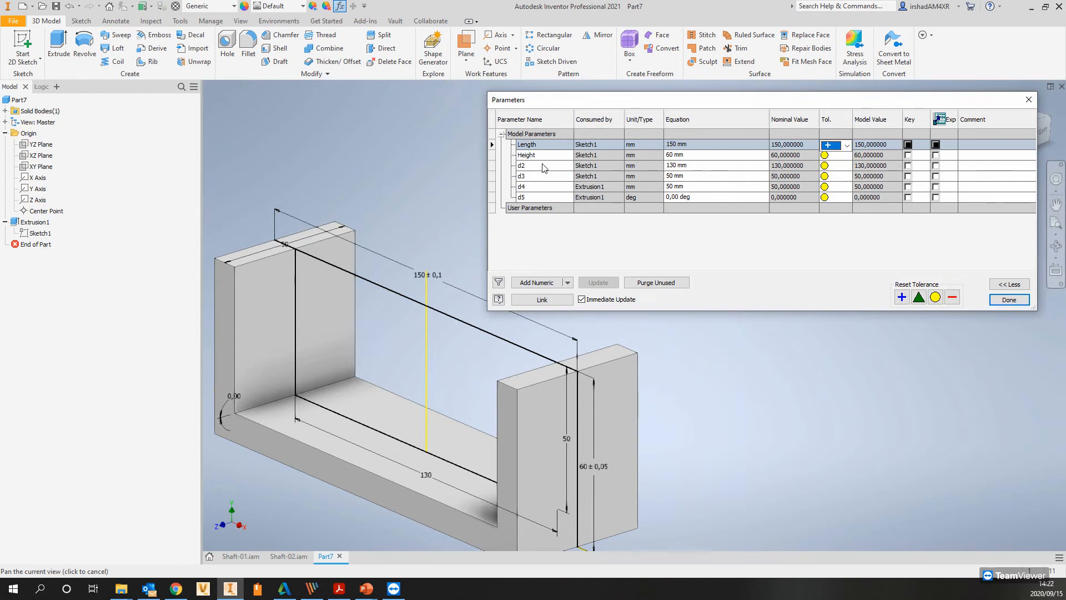
Set the Height parameter to evaluate at its lower tolerance limit and close the parameters table.
click(836, 155)
click(847, 156)
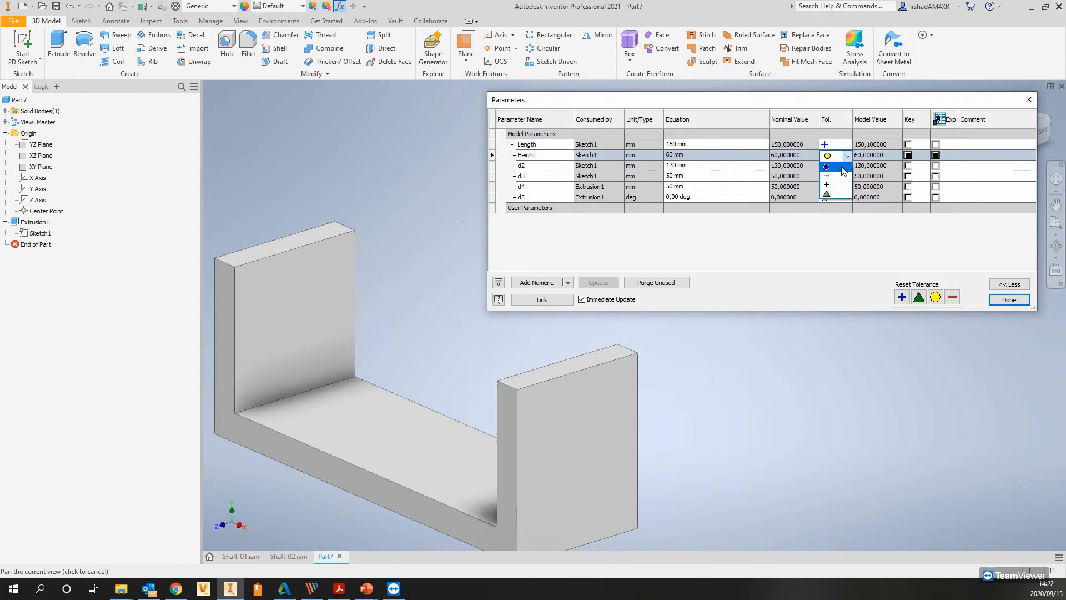
click(837, 192)
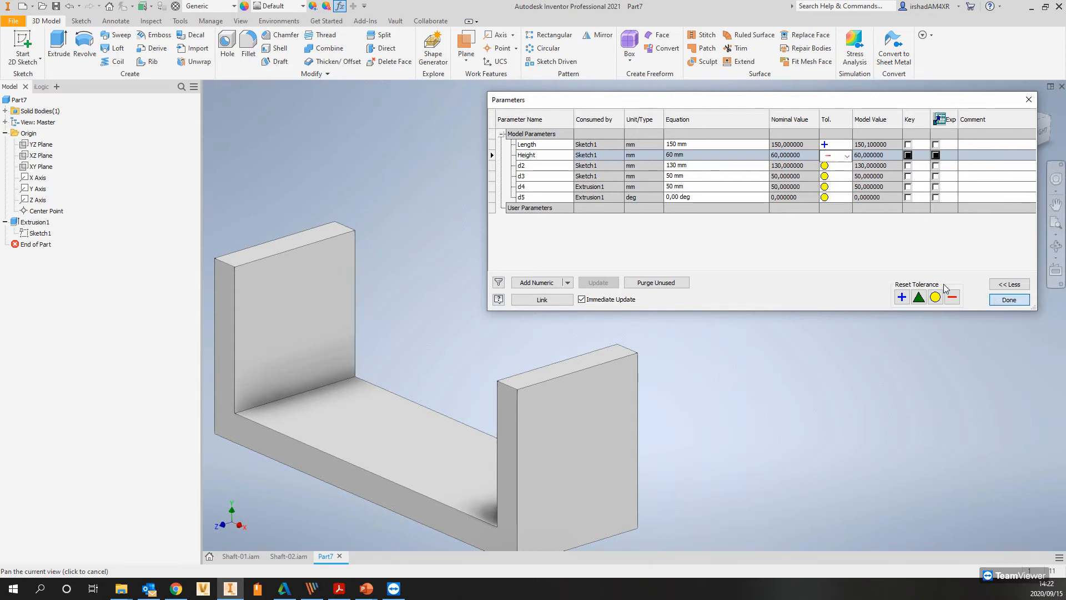
click(1009, 300)
Show the extrusion's dimensions again to check how Length and Height are marked with their tolerances.
click(36, 222)
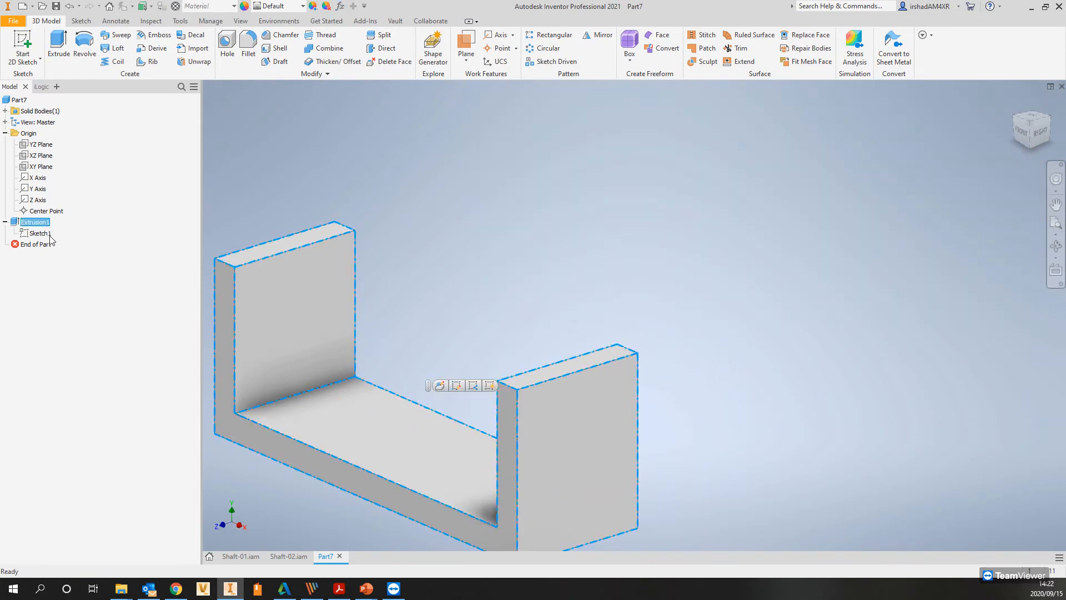
right_click(38, 224)
click(81, 299)
middle_drag(347, 282, 431, 239)
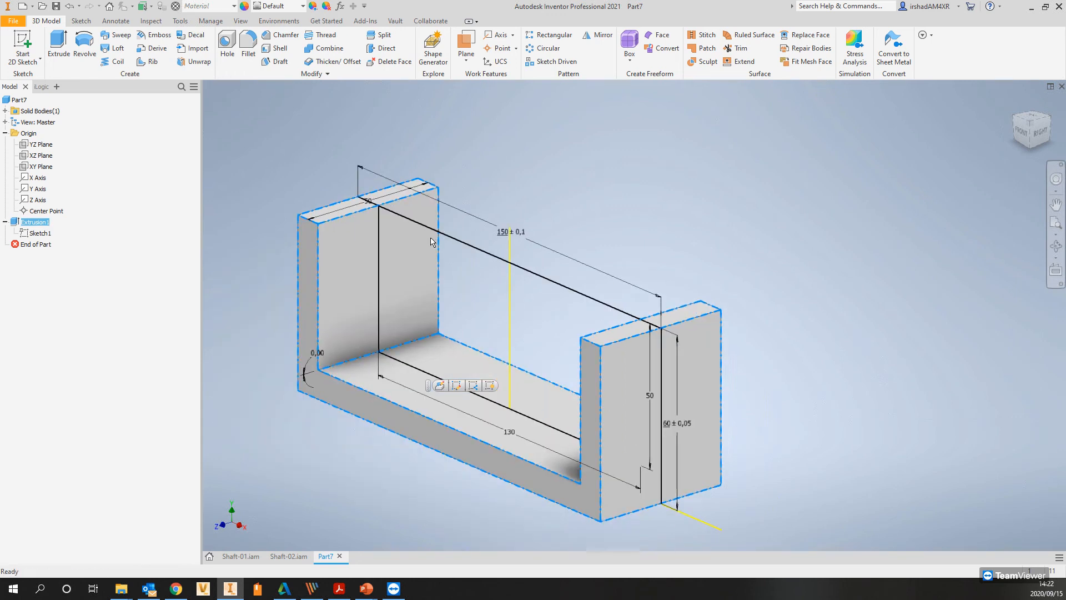
Measure the overall length between the outer faces of the two uprights.
click(179, 21)
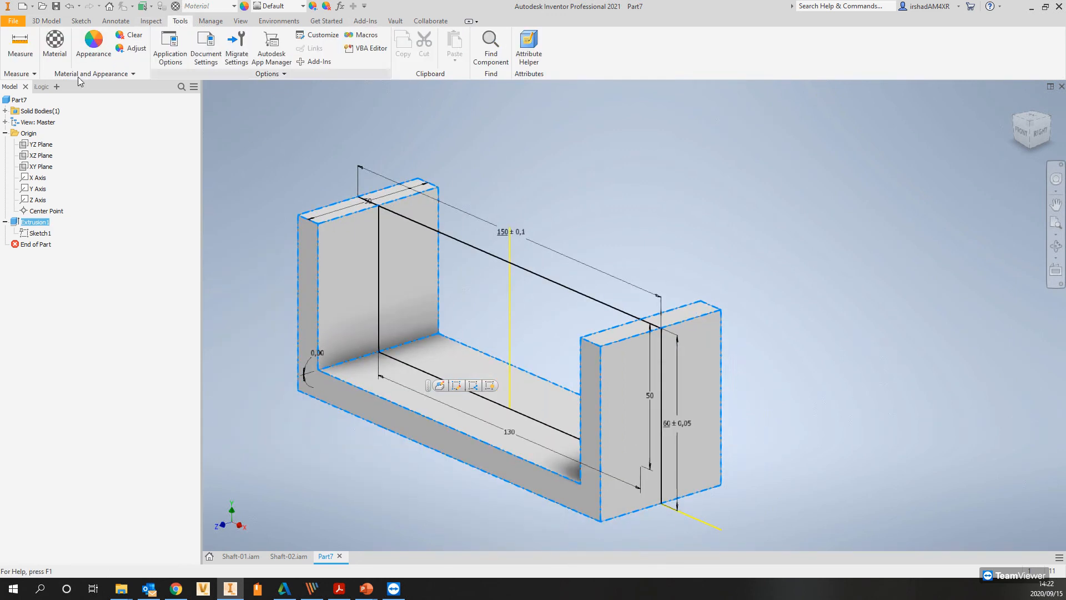
click(20, 44)
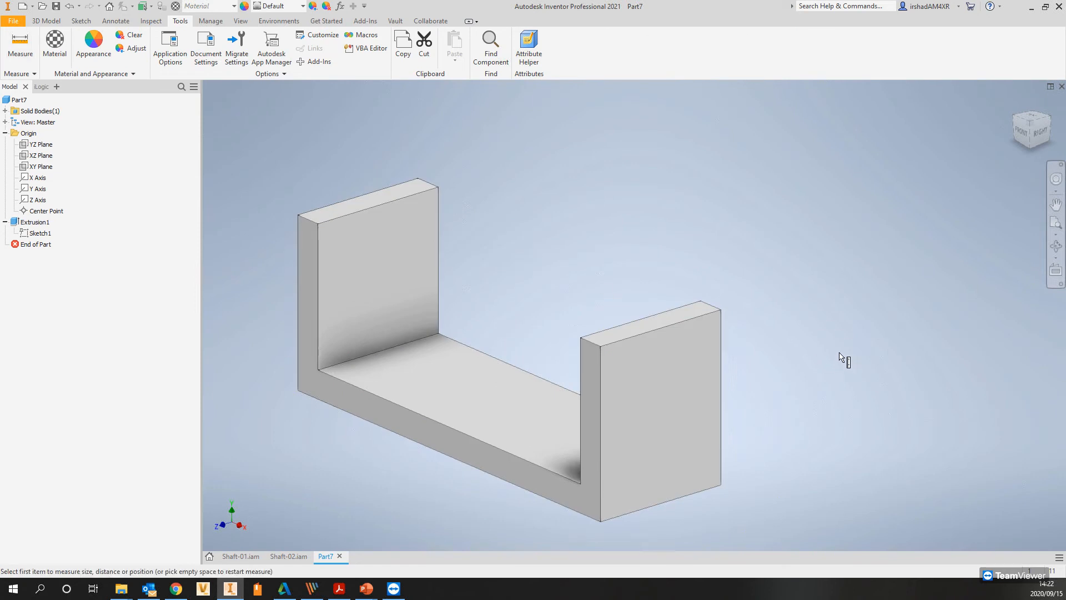
click(670, 375)
shift+middle_drag(476, 319, 382, 302)
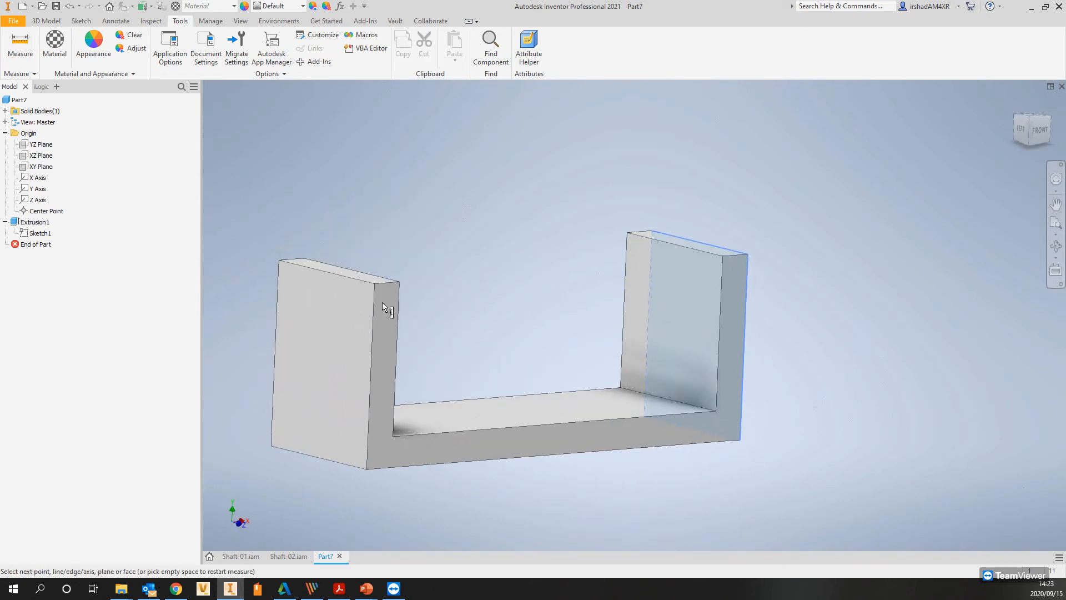
click(341, 305)
shift+middle_drag(585, 348, 497, 350)
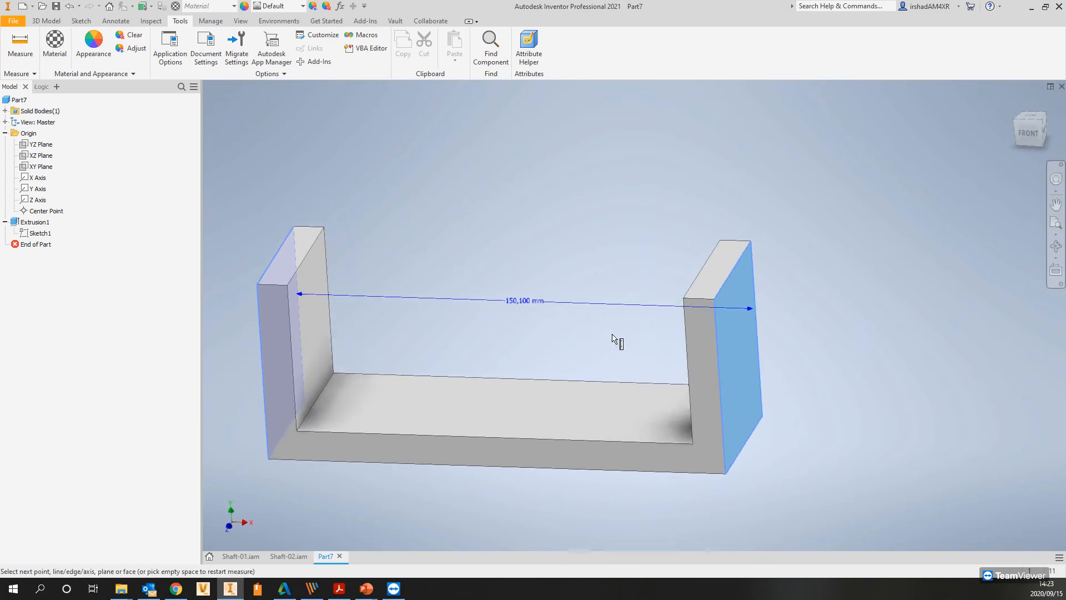
key(Escape)
Measure the overall height from the top face of an upright to the underside of the base.
shift+middle_drag(617, 202, 673, 231)
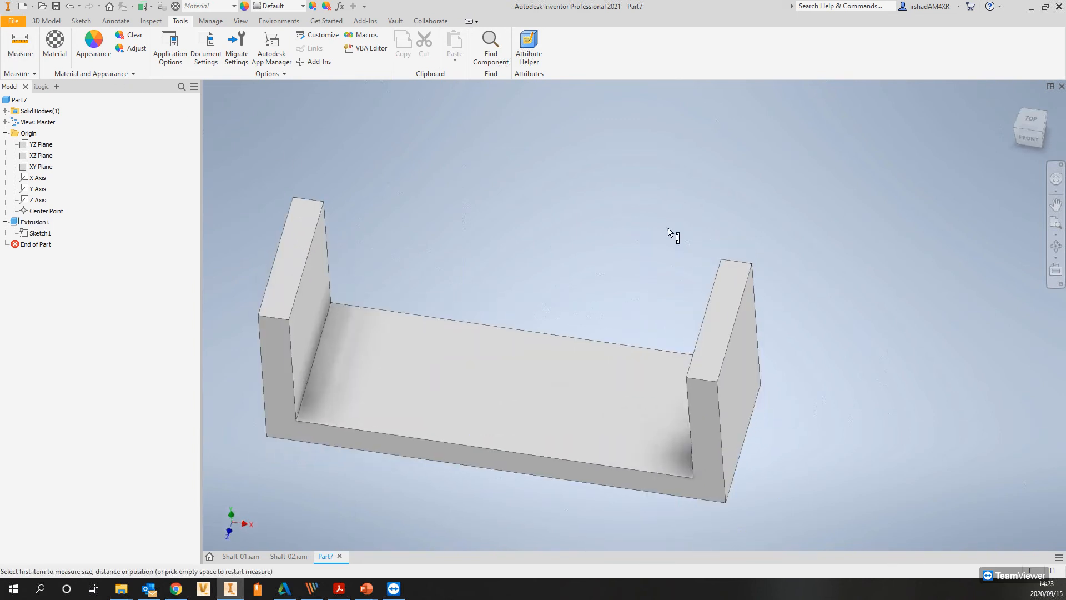
click(725, 305)
shift+middle_drag(633, 322, 670, 349)
click(690, 321)
shift+middle_drag(684, 271, 691, 336)
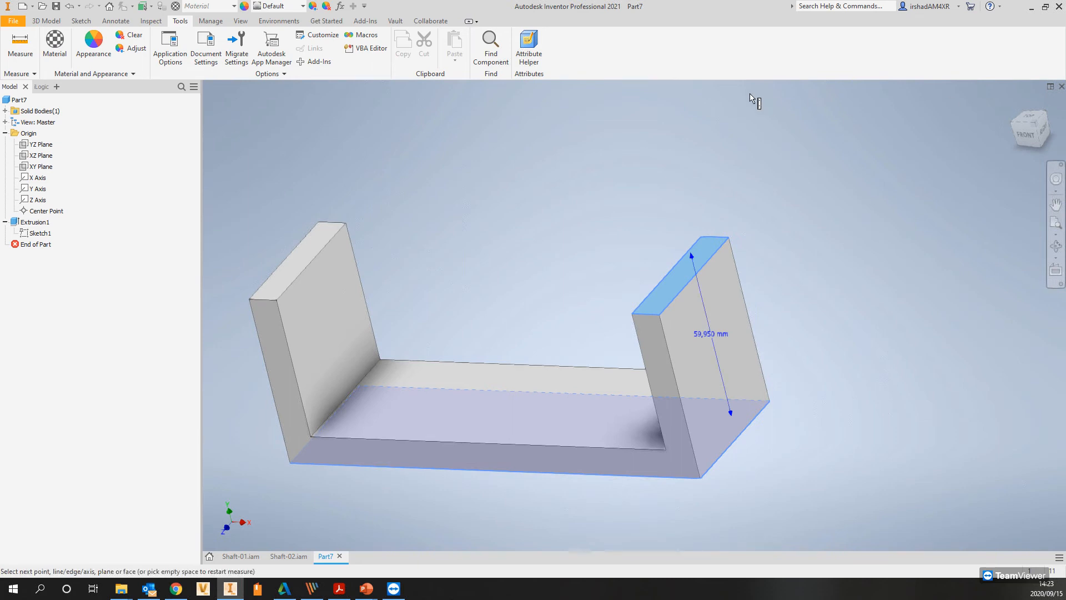
drag(1065, 94, 625, 134)
shift+middle_drag(758, 245, 770, 244)
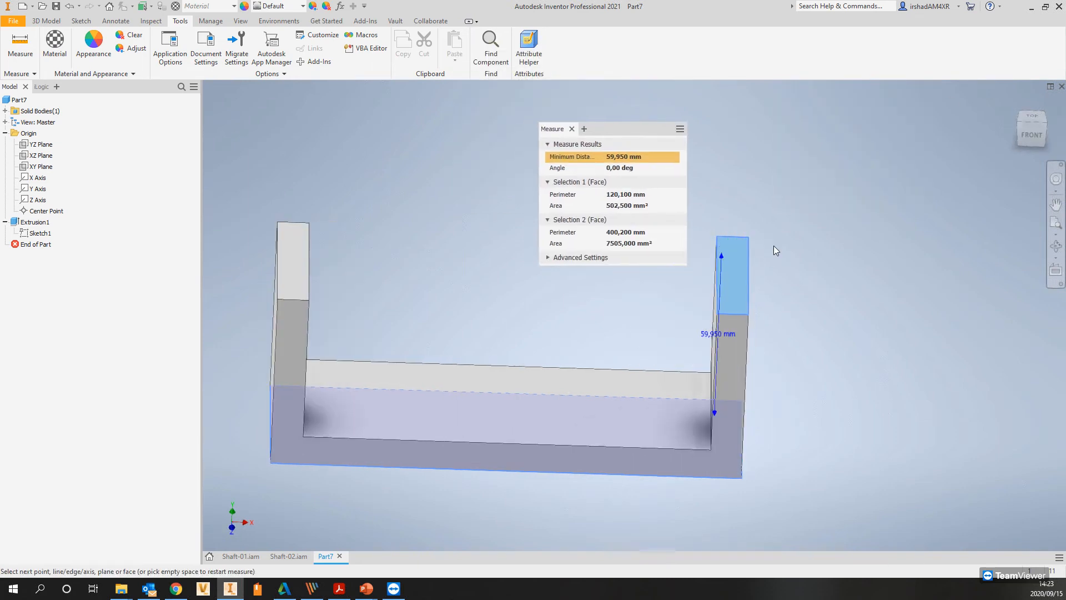
key(Escape)
shift+middle_drag(653, 277, 588, 251)
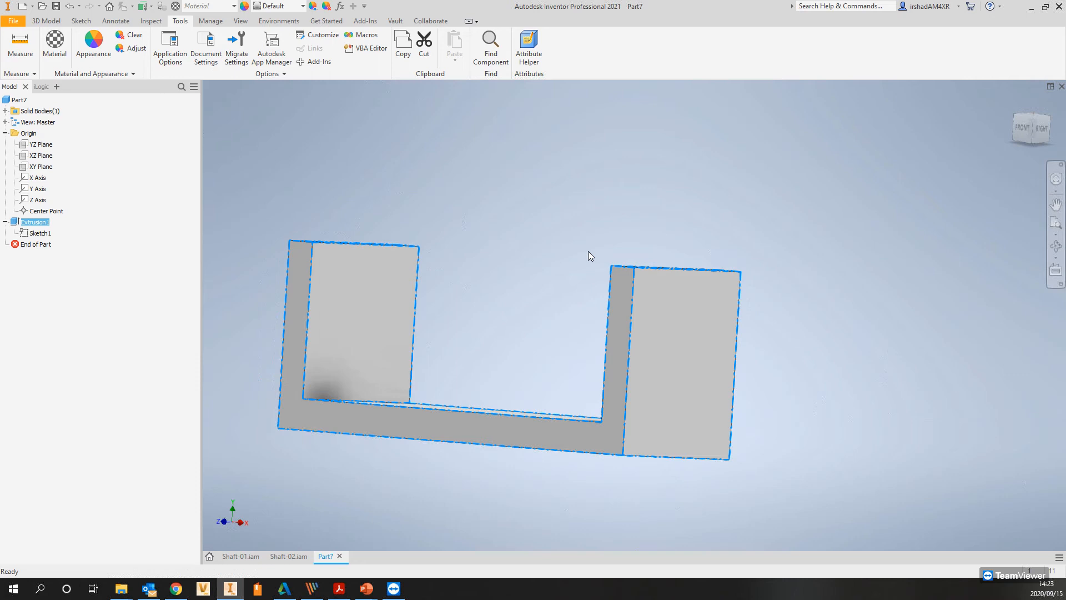
click(587, 251)
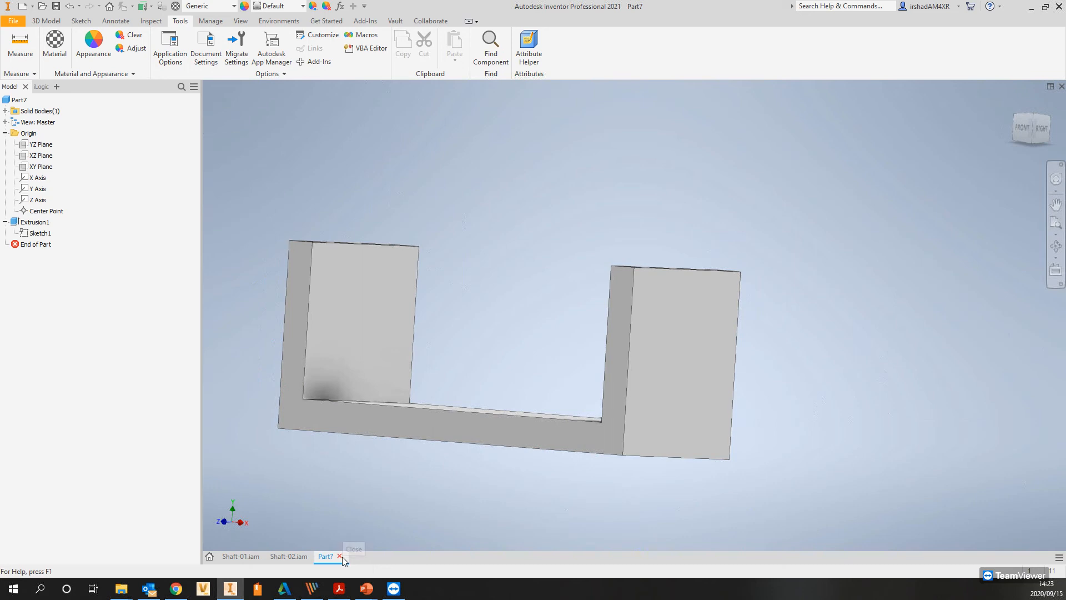
Sketch a rectangle on the inner face of one upright, from its upper corner to the opposite corner at the base floor.
shift+middle_drag(524, 309, 501, 303)
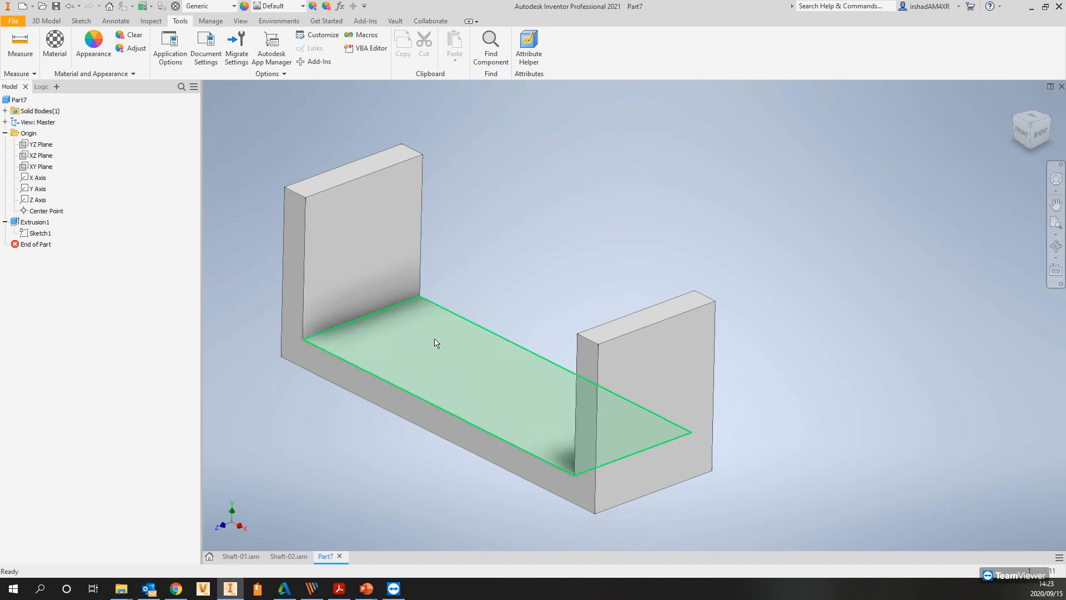
middle_drag(435, 339, 466, 349)
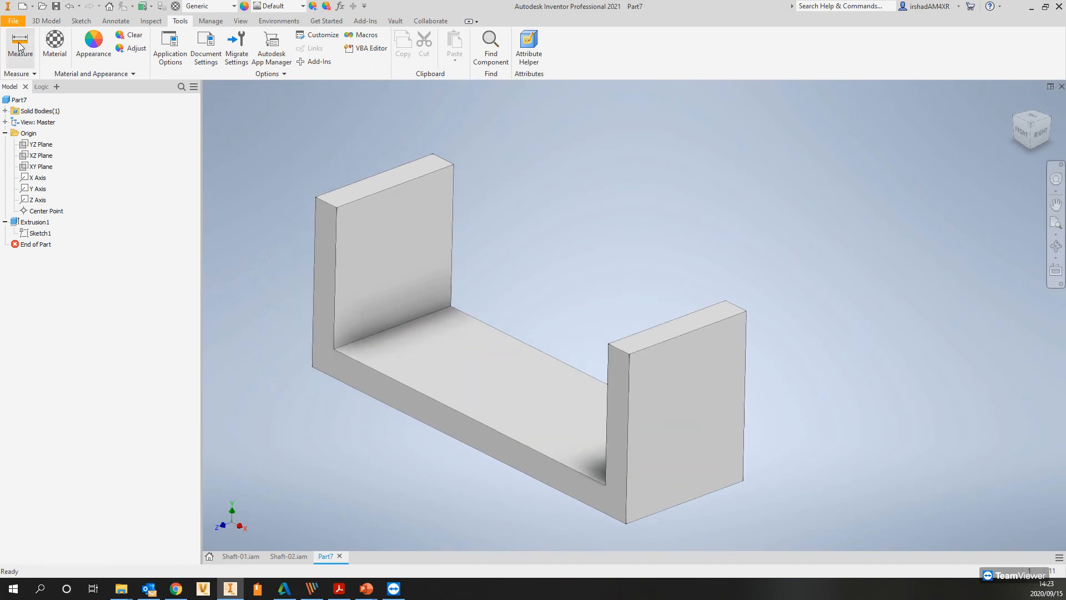
click(45, 20)
click(22, 49)
click(410, 234)
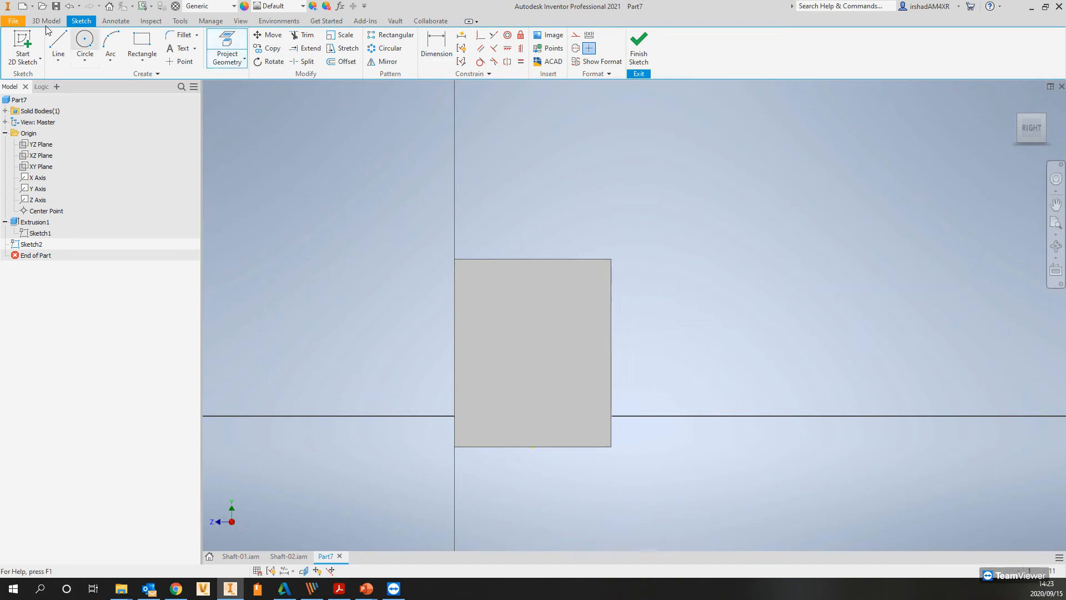
click(154, 46)
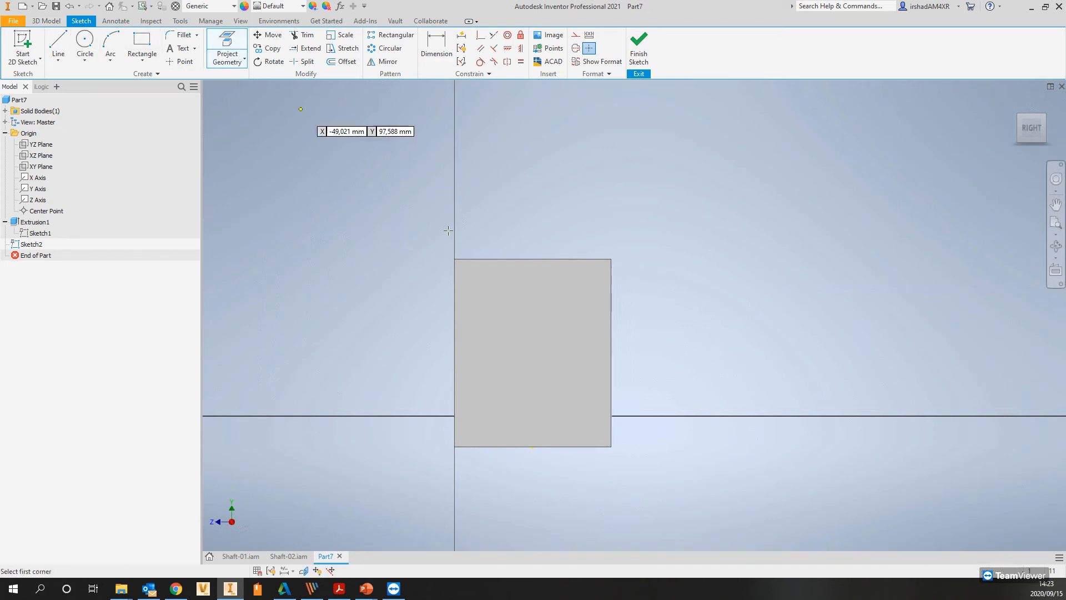
click(454, 259)
click(611, 415)
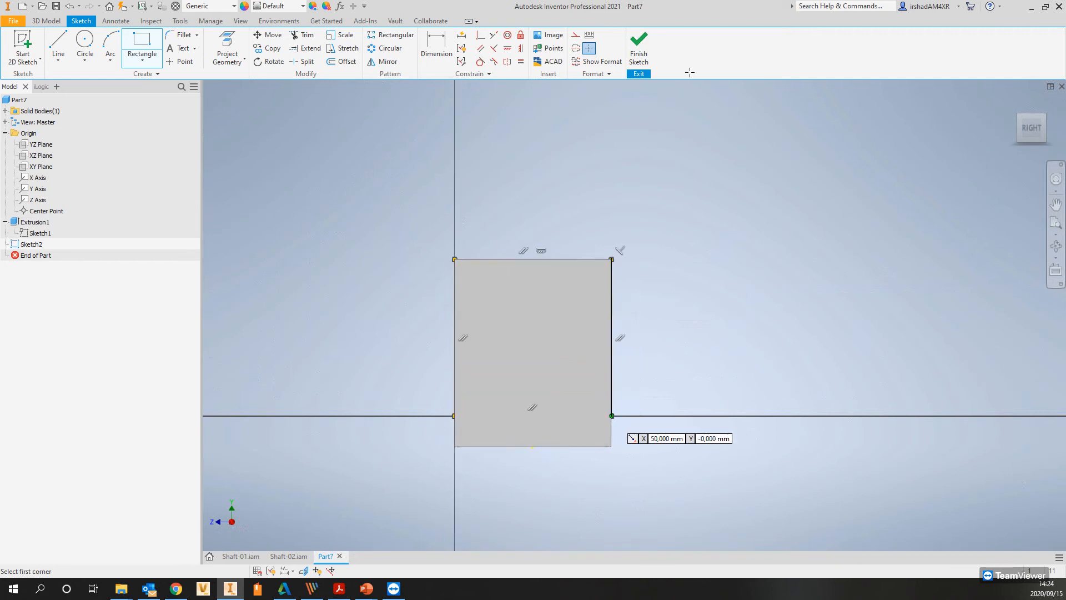
click(638, 47)
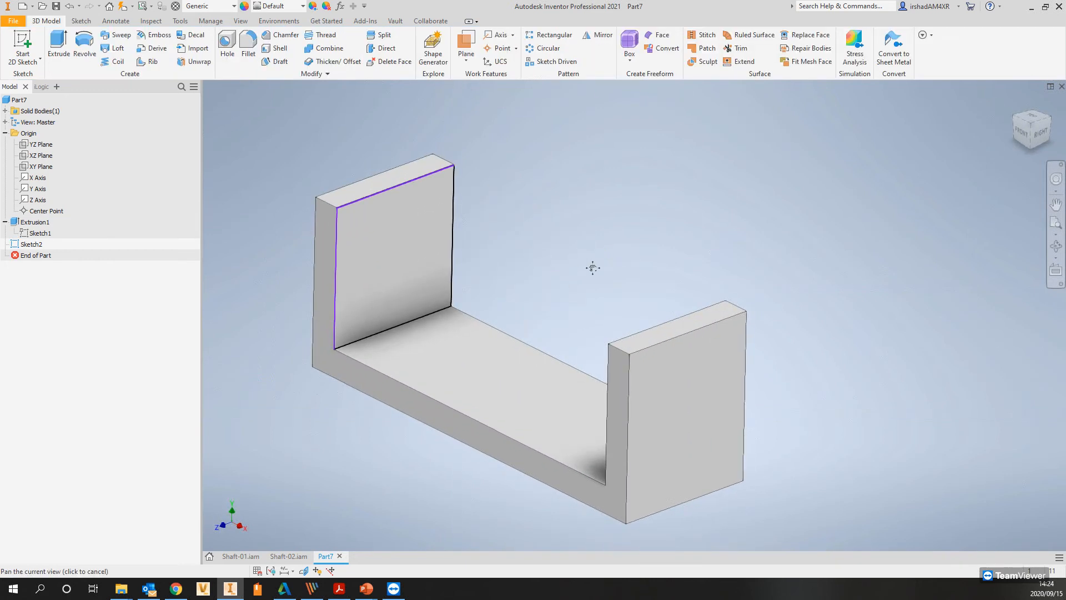
Extrude the rectangle on the upright's inner face 50 mm toward the opposite upright as a new solid.
click(59, 43)
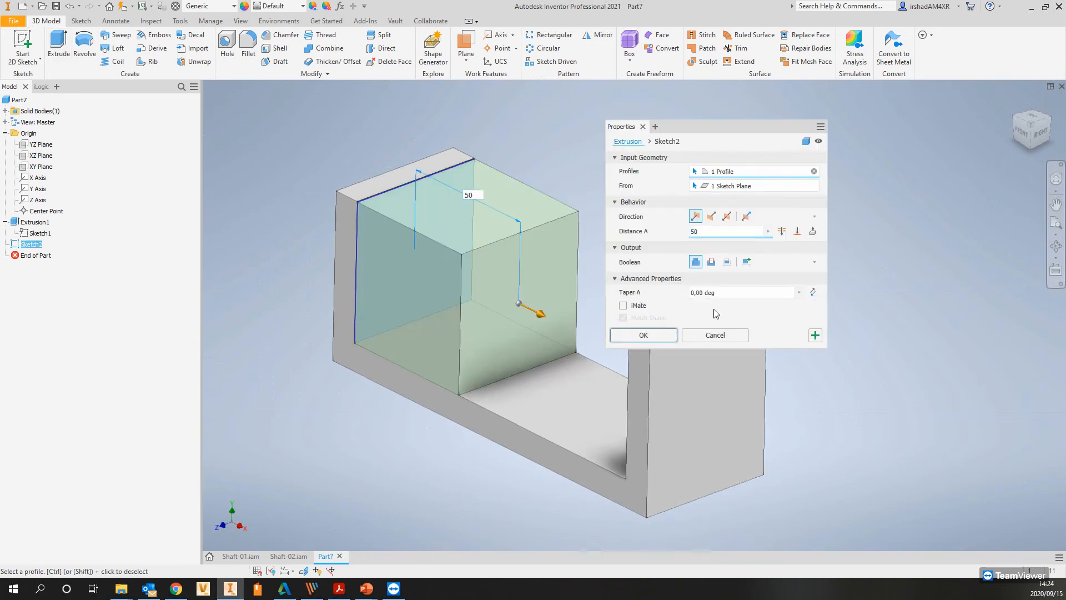
click(746, 261)
middle_drag(398, 272, 366, 285)
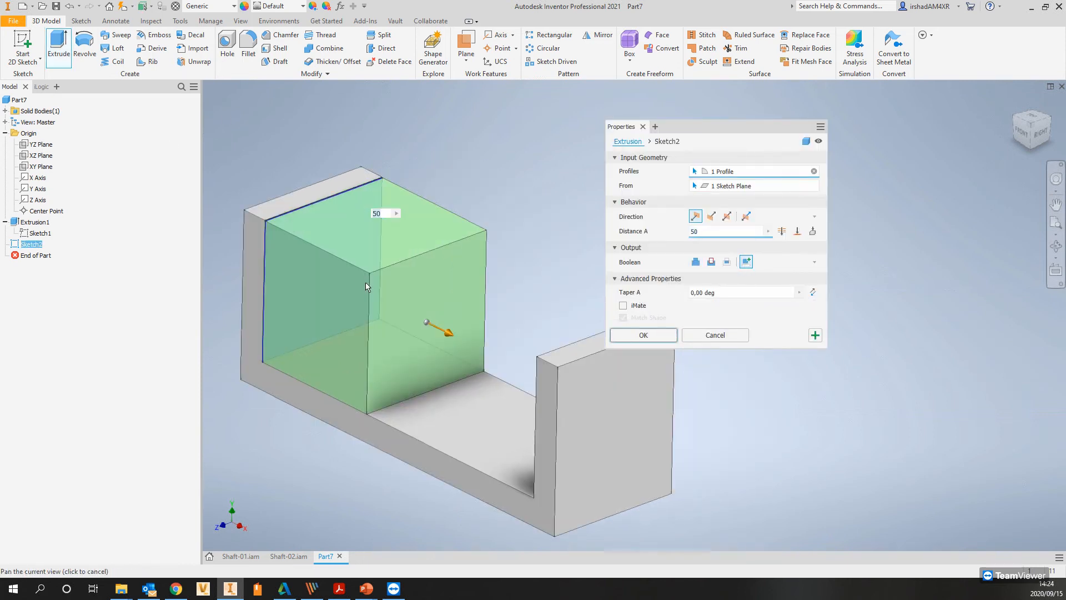
shift+middle_drag(440, 290, 417, 327)
scroll(724, 234, down, 3)
drag(714, 232, 660, 233)
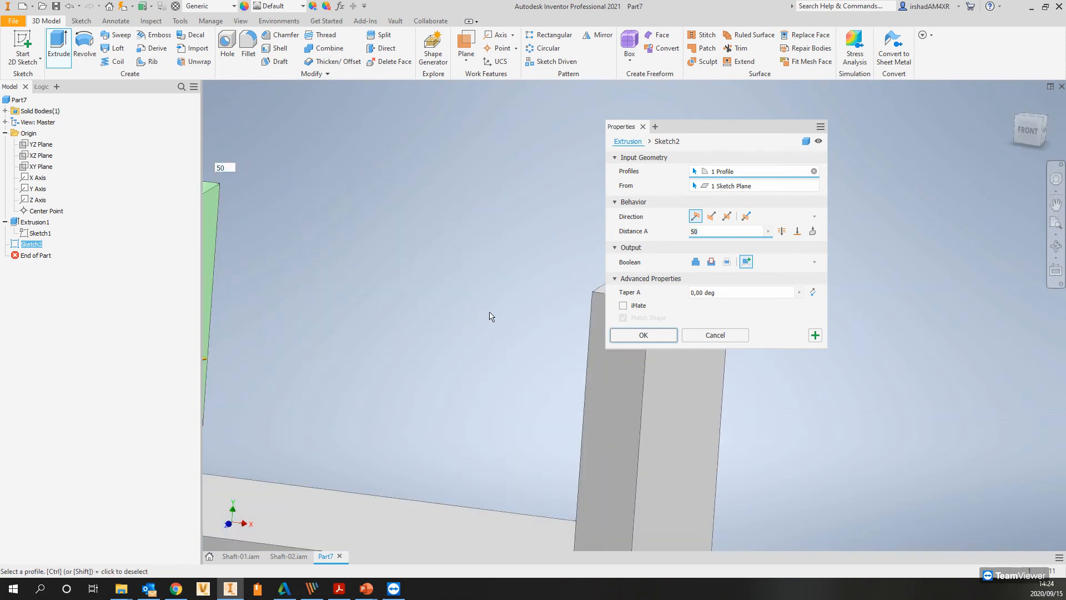
scroll(480, 315, up, 3)
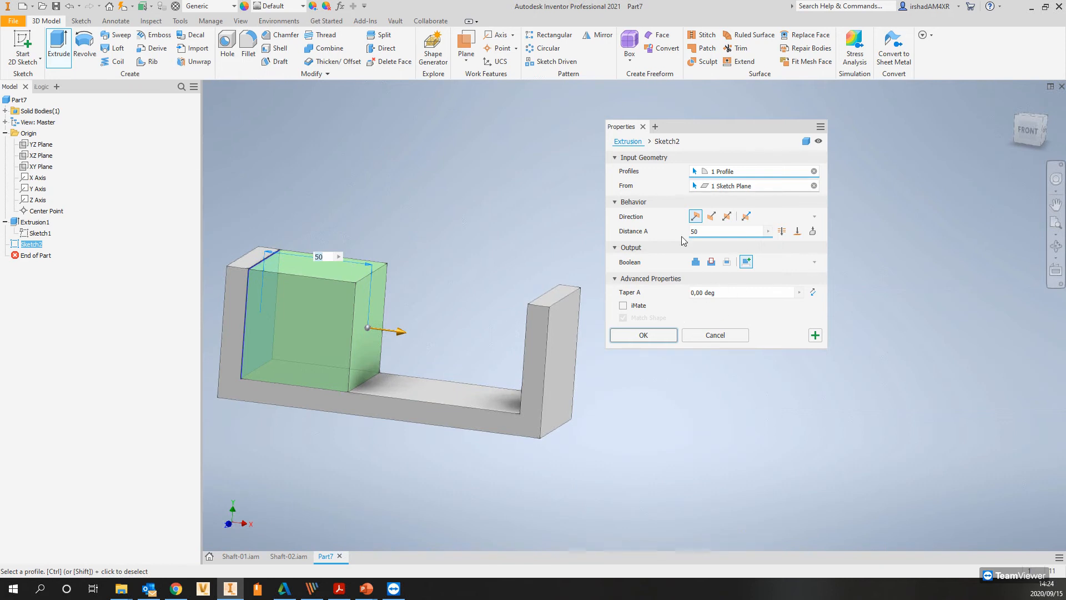
click(642, 336)
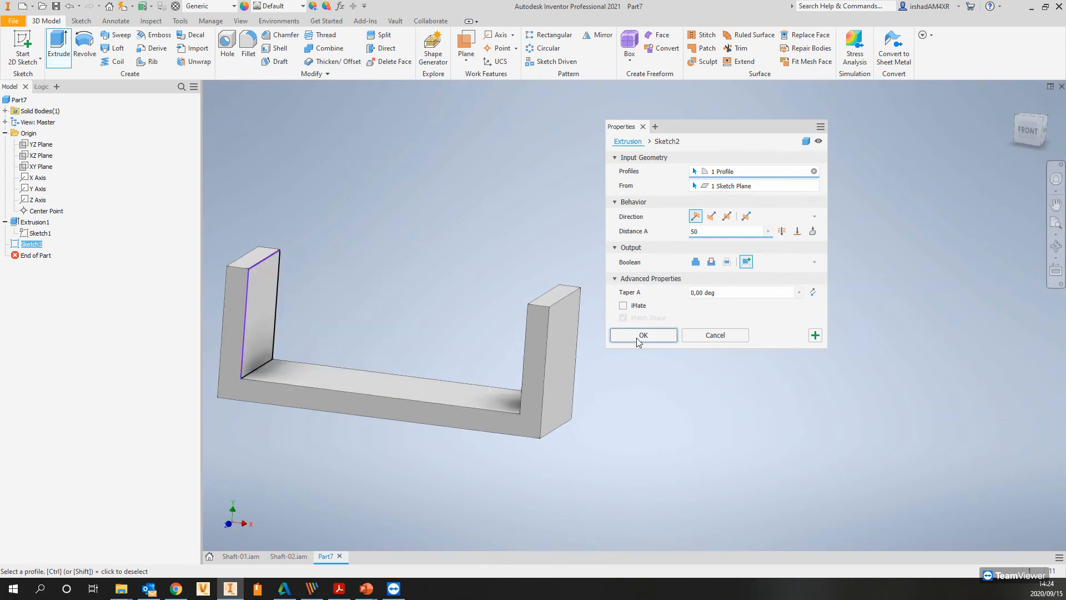
Create a sketch on the new block's end face facing the free upright and project the face outline into it.
click(35, 244)
click(22, 46)
click(450, 300)
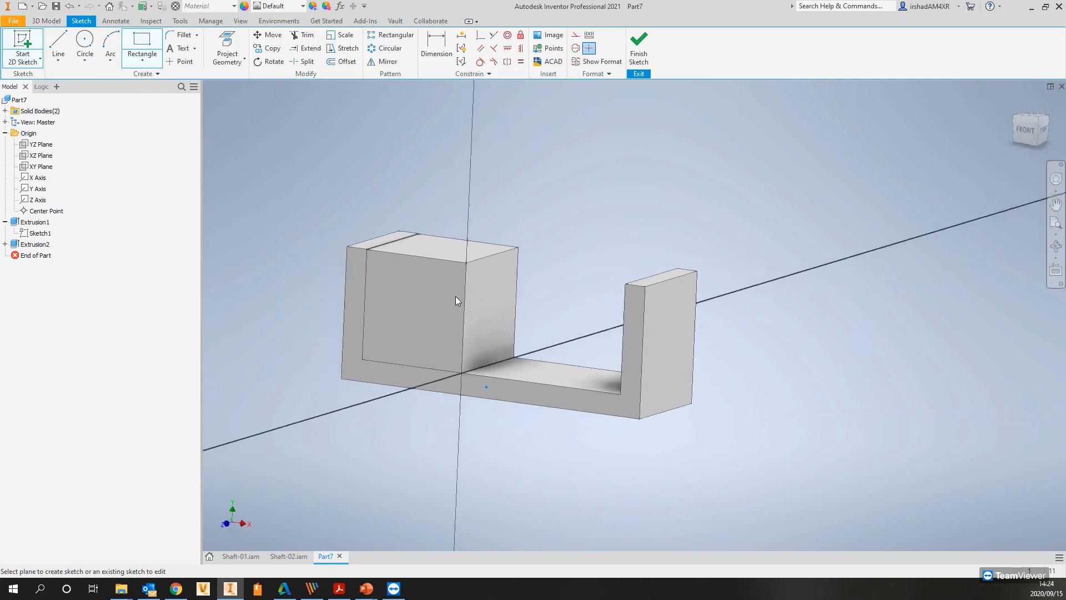
click(224, 45)
click(623, 223)
shift+middle_drag(635, 238, 623, 228)
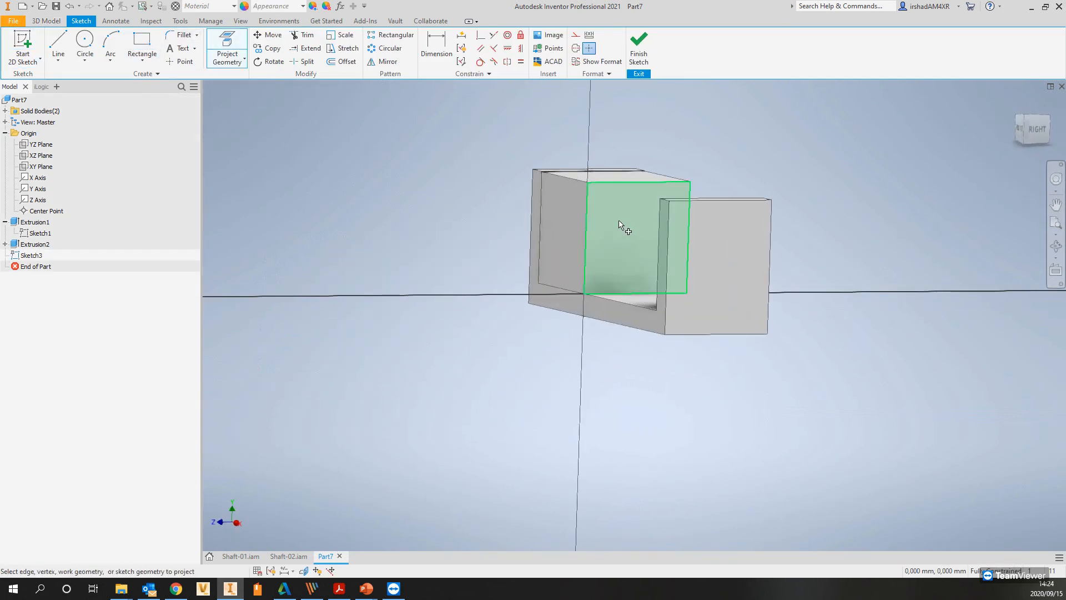
click(638, 55)
Extrude the projected profile 80 mm as a new solid, filling the remaining gap up to the opposite upright.
key(e)
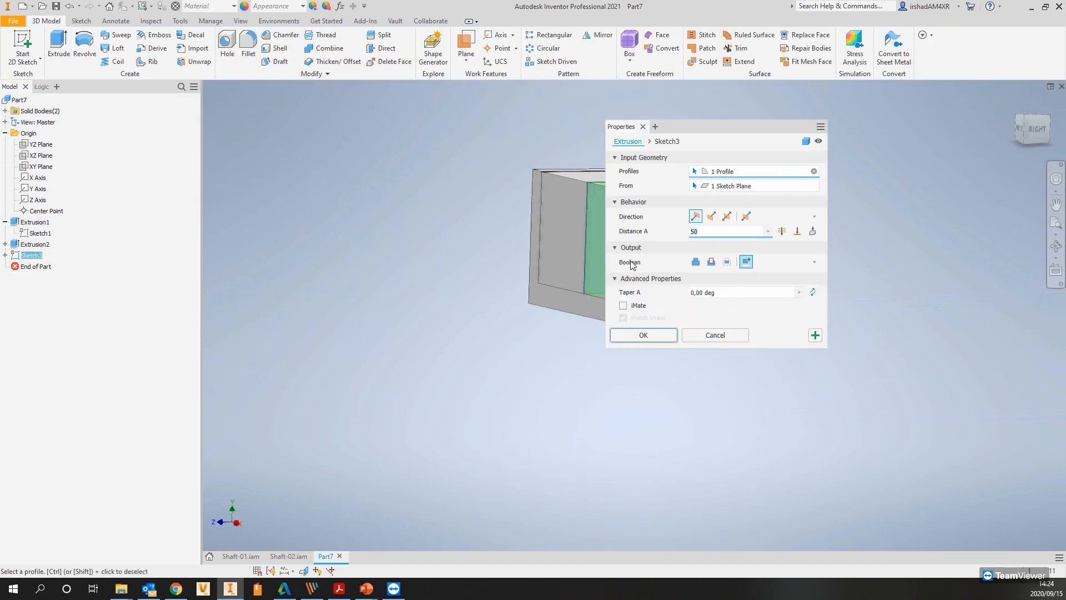
shift+middle_drag(417, 342, 549, 383)
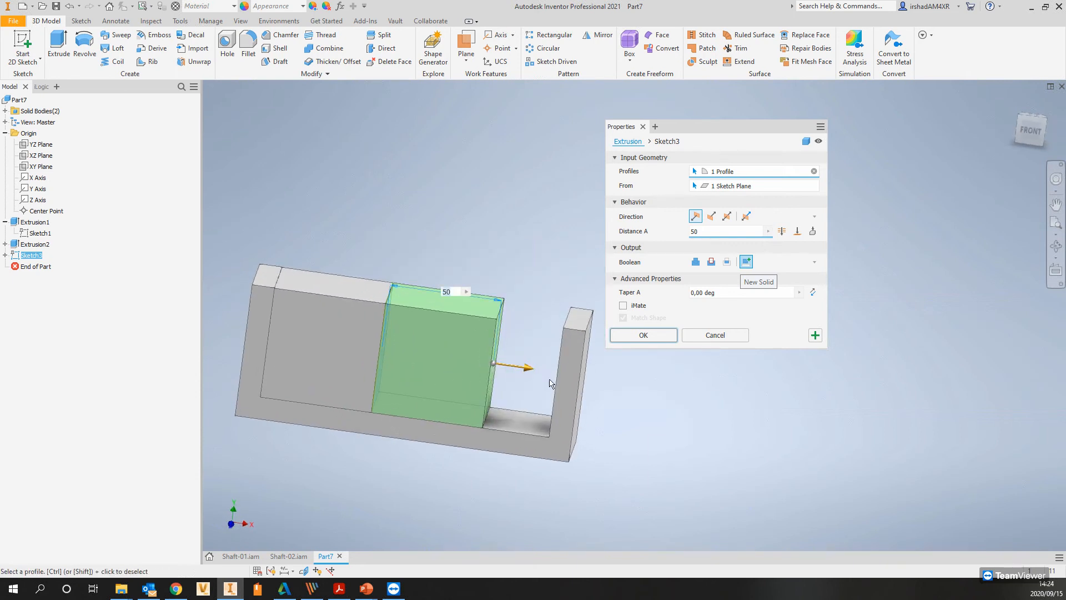
shift+middle_drag(544, 338, 819, 251)
click(801, 231)
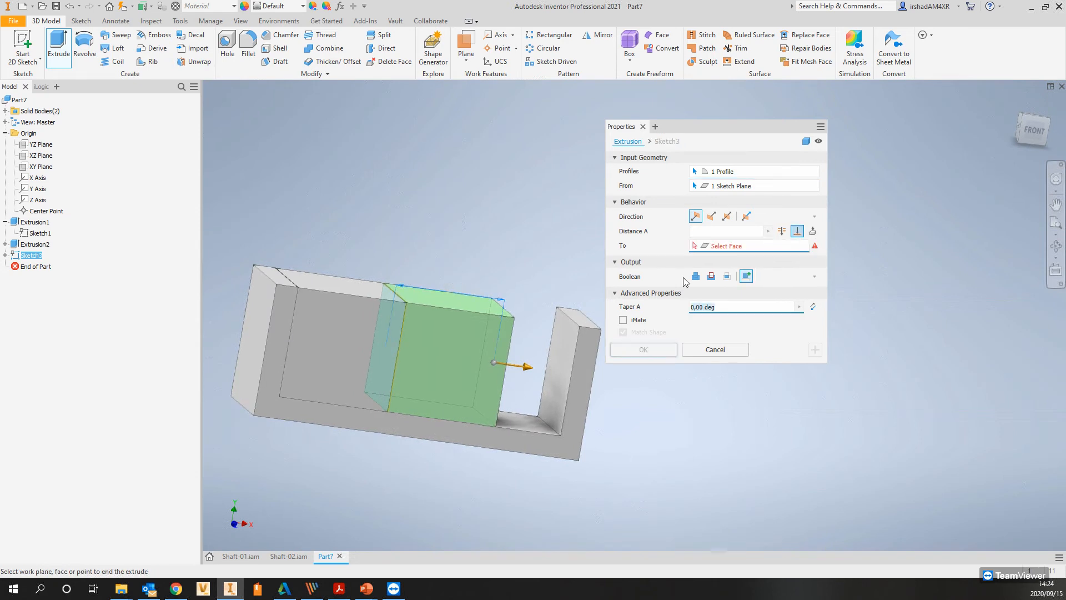
click(554, 355)
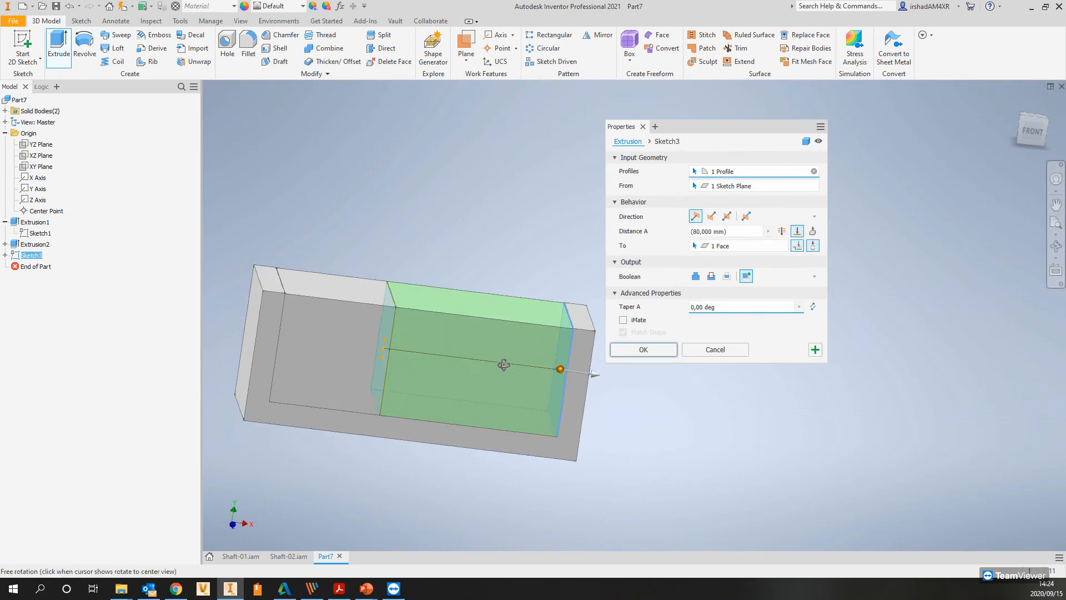
click(722, 232)
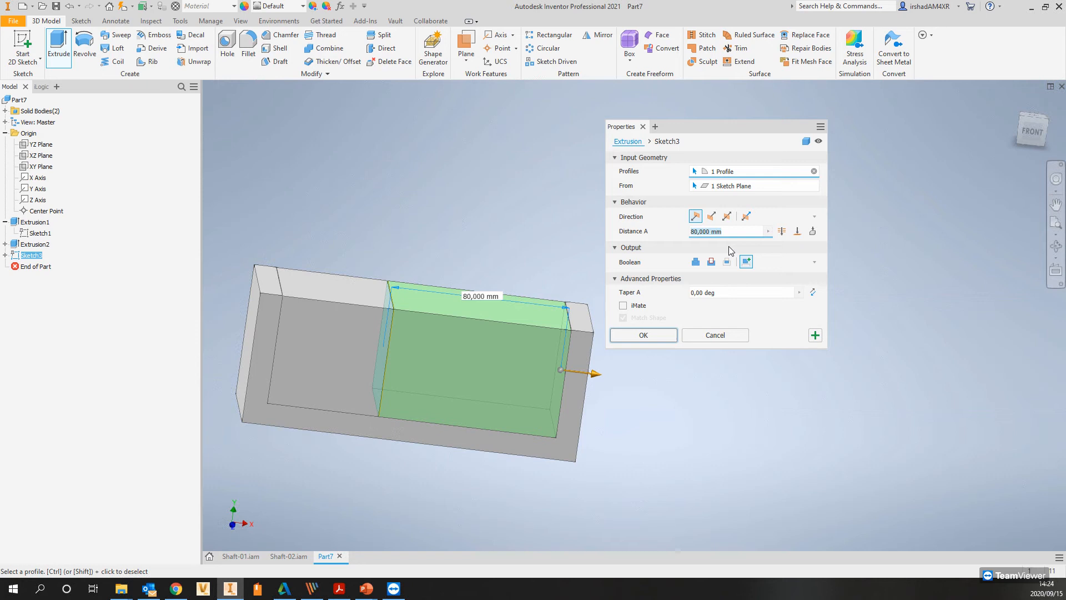
text(80)
click(647, 336)
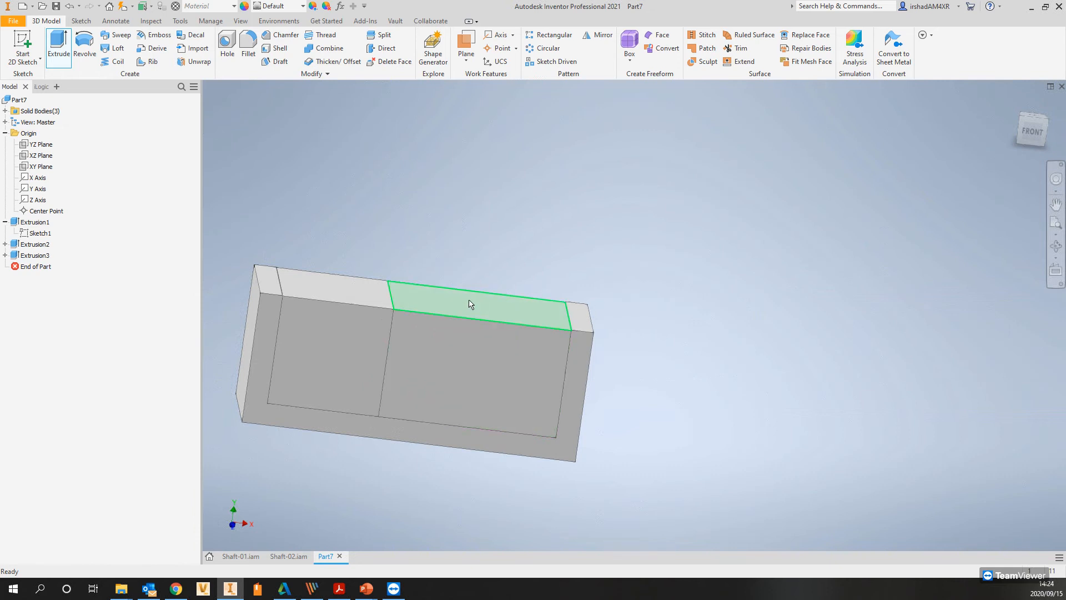
click(5, 244)
click(42, 257)
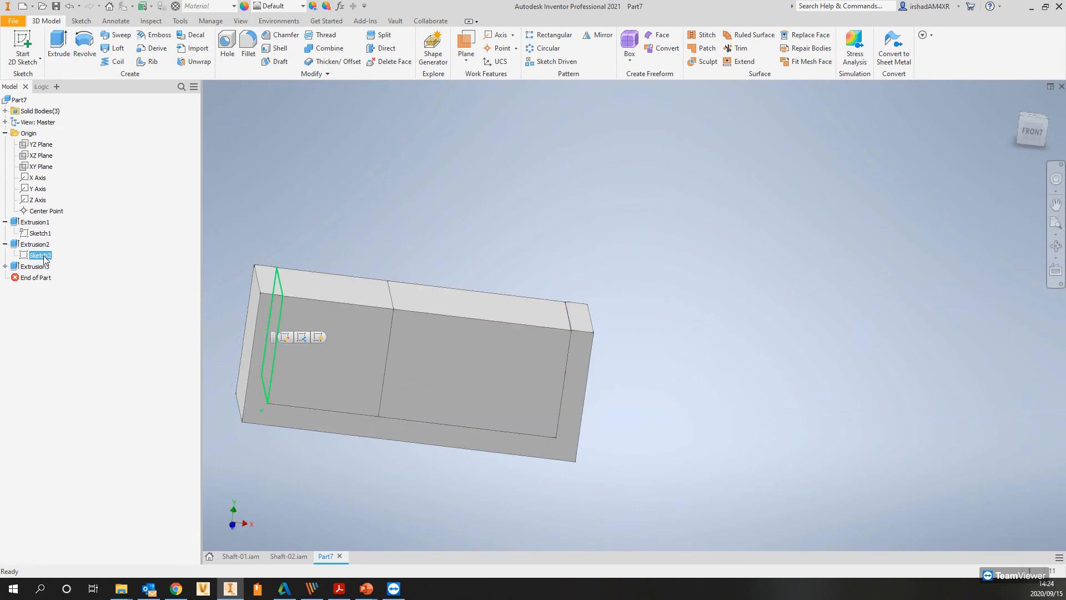
right_click(43, 255)
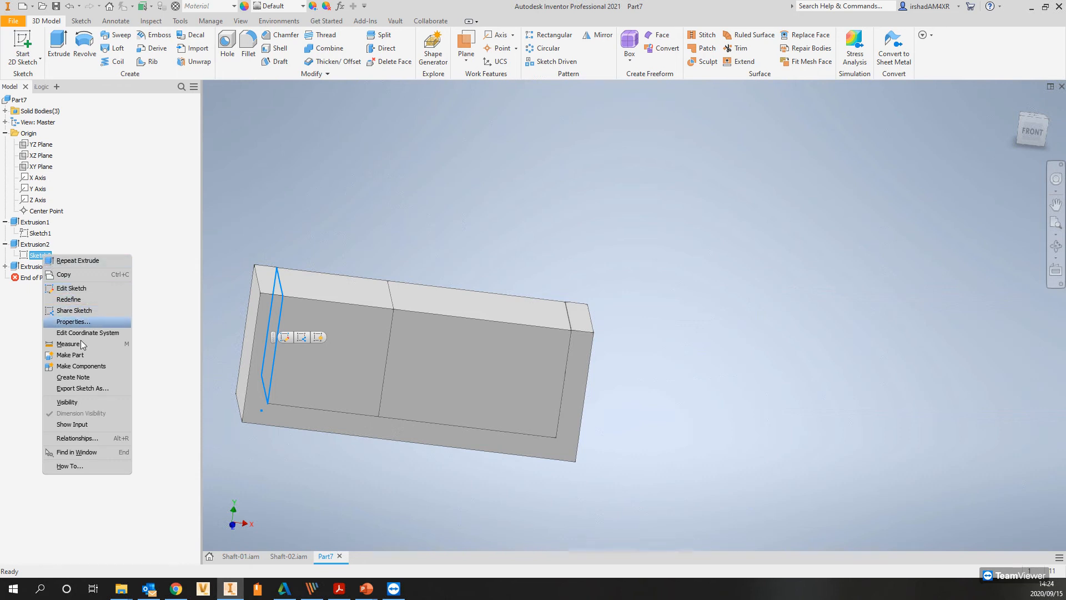
click(359, 342)
shift+middle_drag(398, 348, 349, 343)
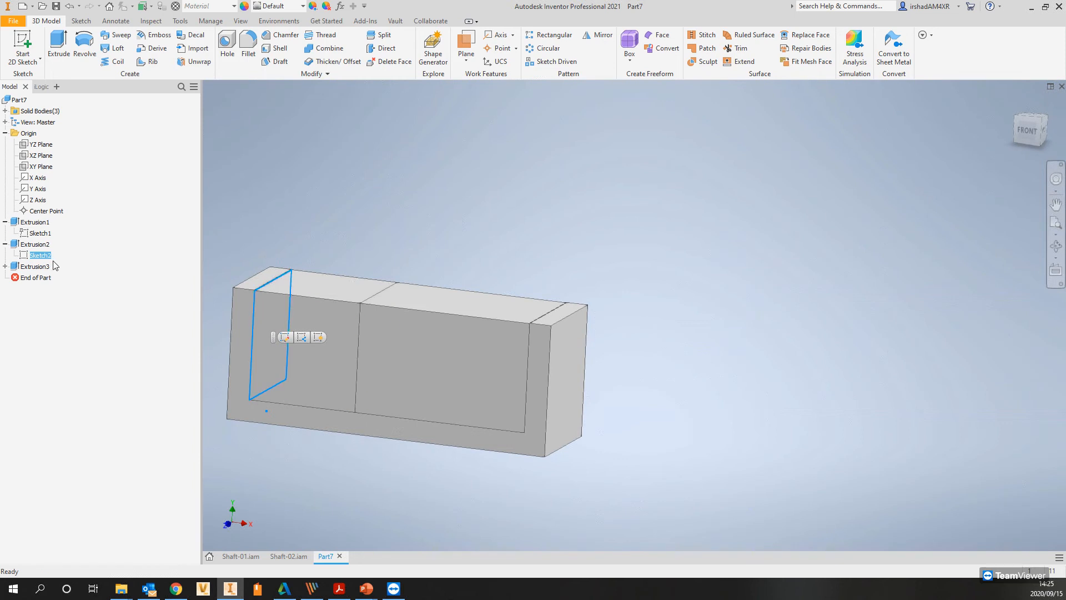
click(33, 244)
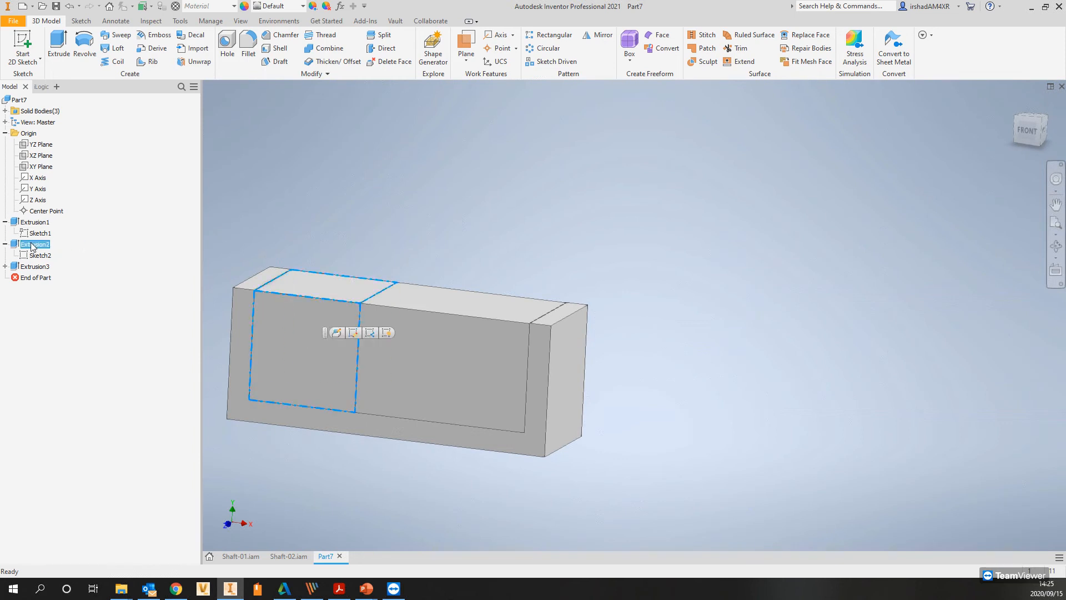
right_click(32, 246)
key(Escape)
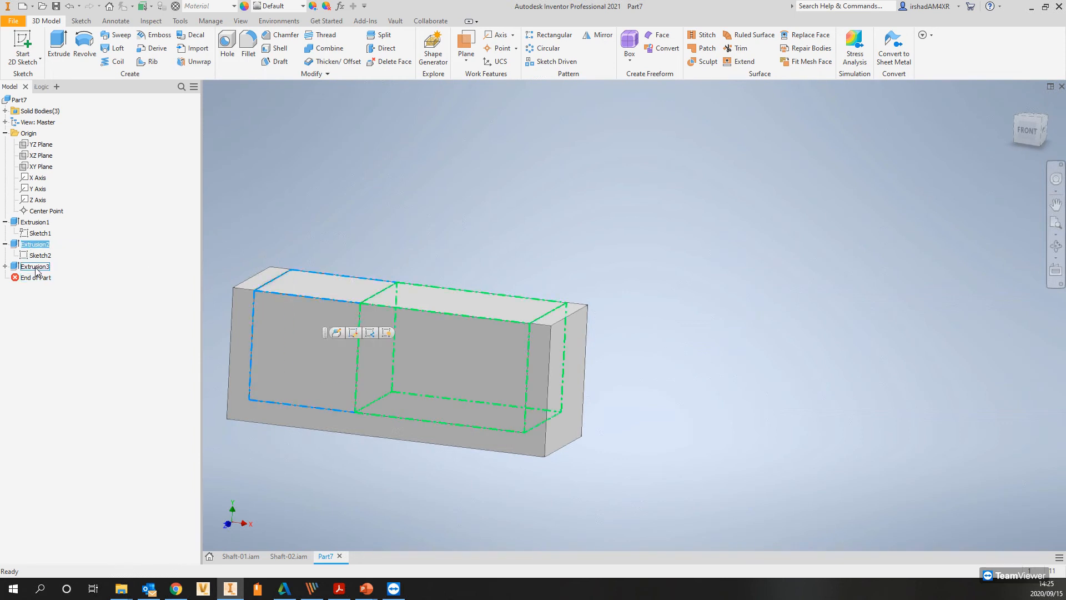
Show the feature dimensions of the longer block's extrusion in the model.
right_click(35, 267)
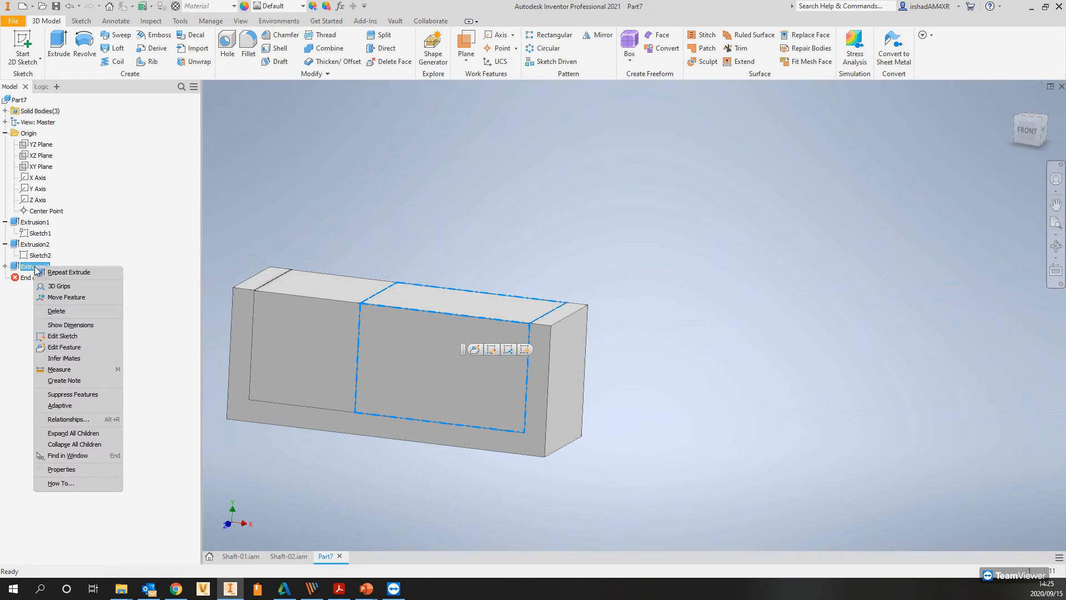
click(82, 328)
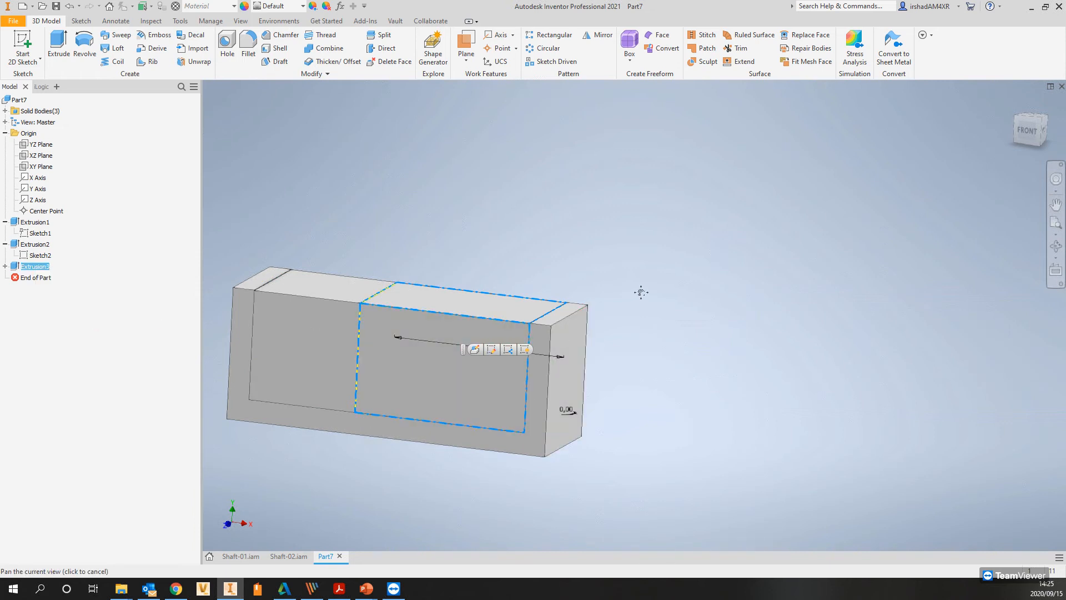
middle_drag(488, 344, 561, 302)
key(Escape)
Give the longer block's 80 mm length dimension a symmetric tolerance of 0,25 mm.
right_click(554, 306)
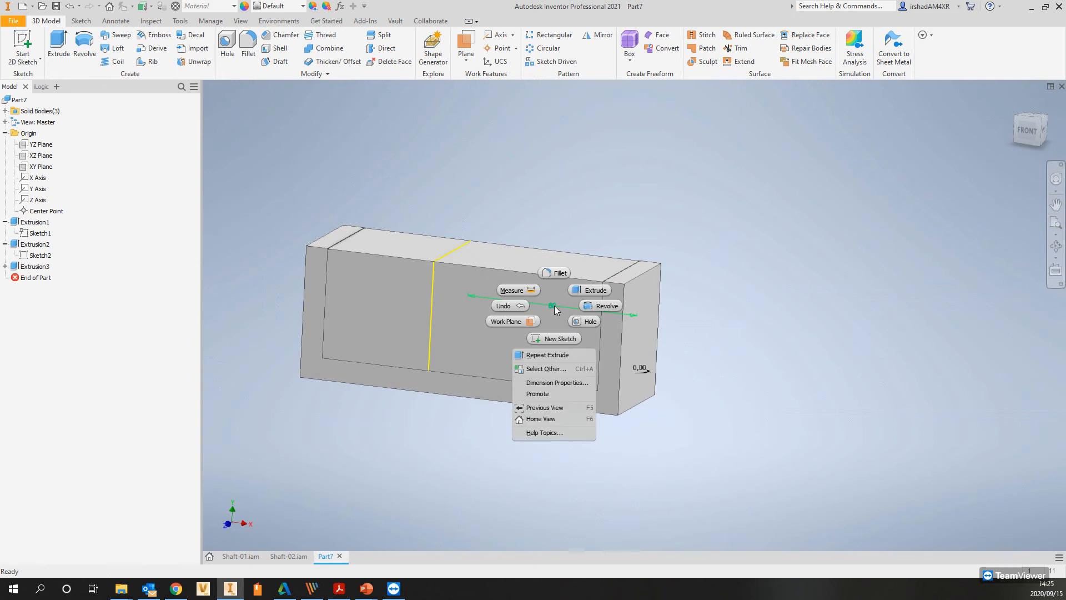
click(551, 383)
drag(502, 147, 802, 142)
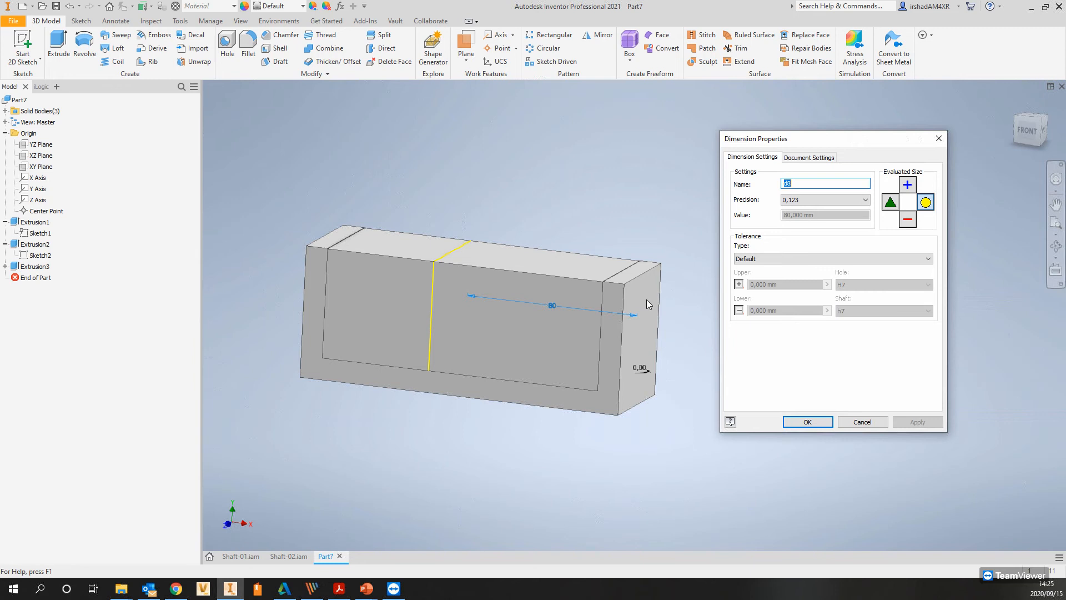
click(772, 258)
click(767, 269)
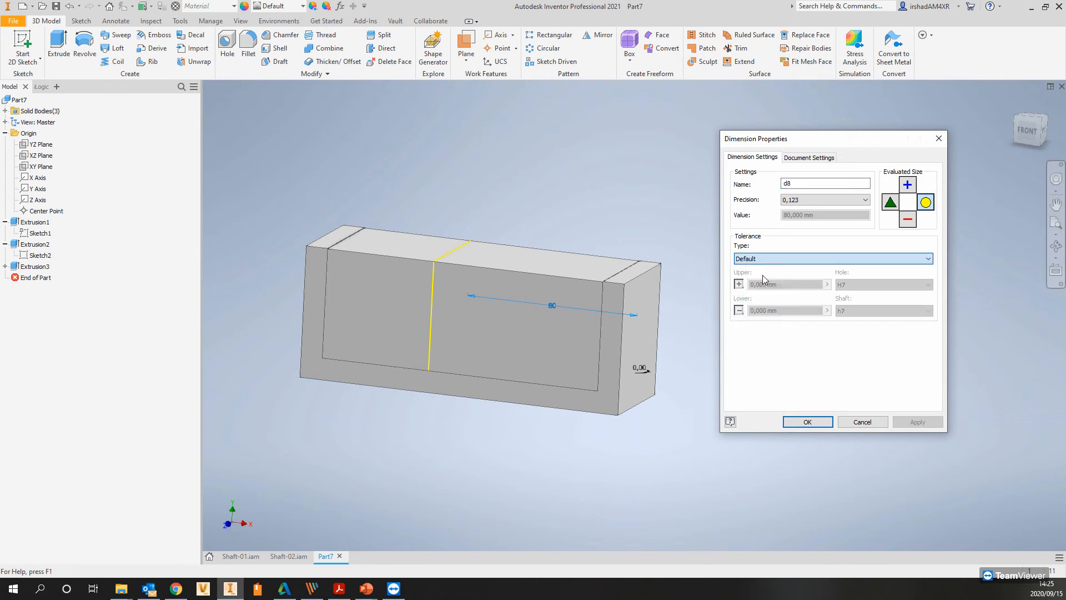
drag(780, 284, 734, 284)
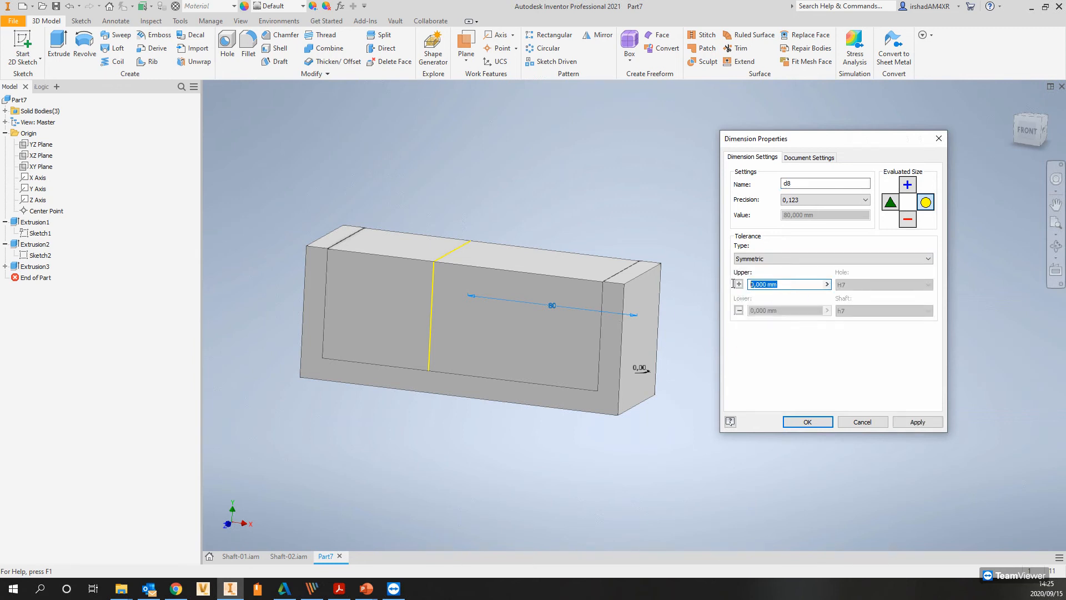
text(25)
click(807, 422)
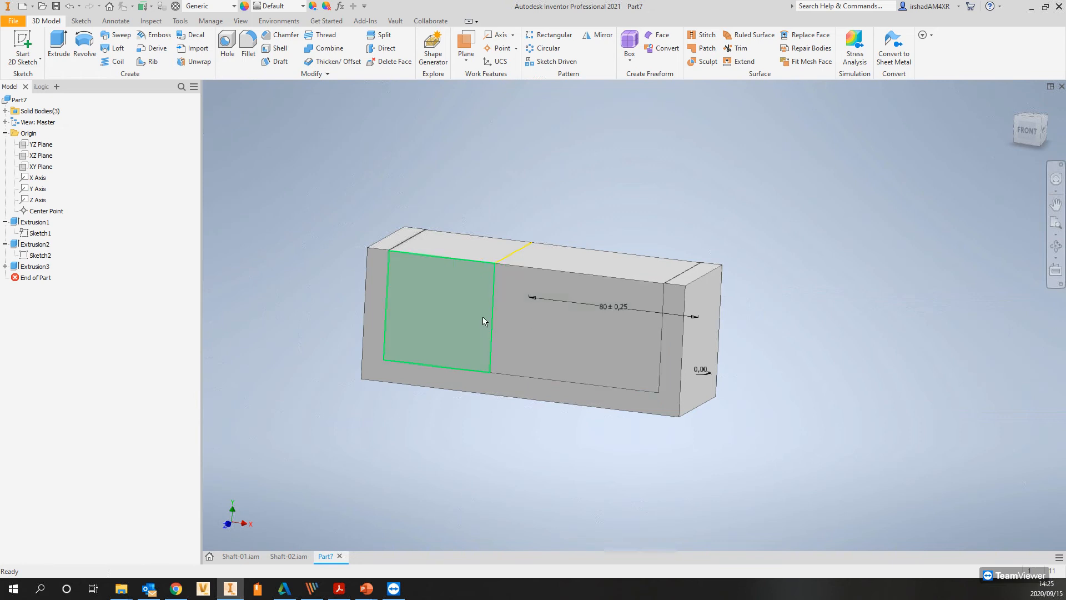
Show the feature dimensions of the shorter block's extrusion in the model.
click(23, 247)
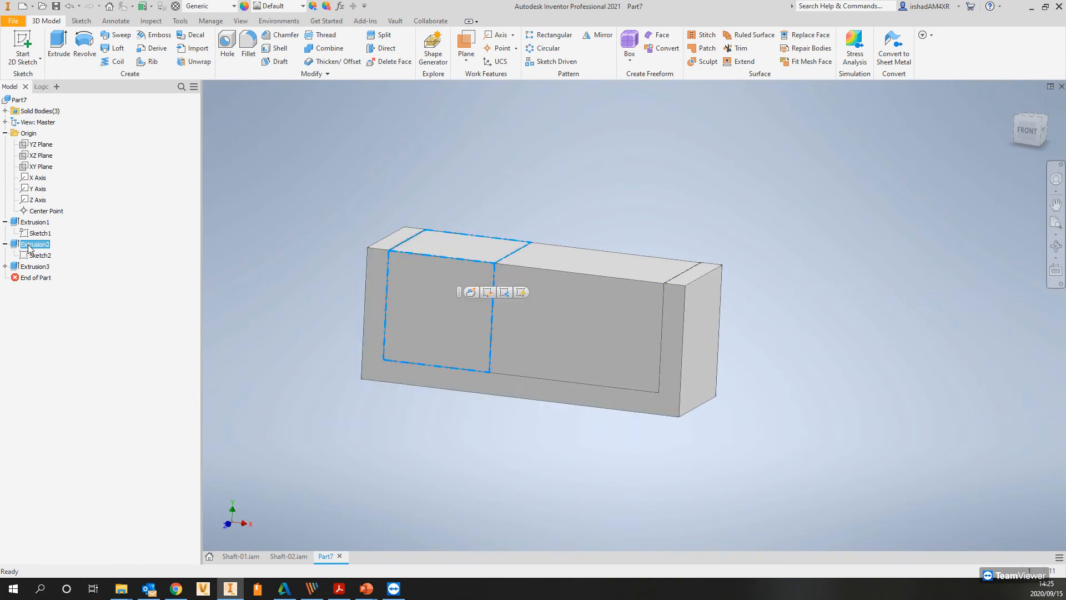
right_click(23, 247)
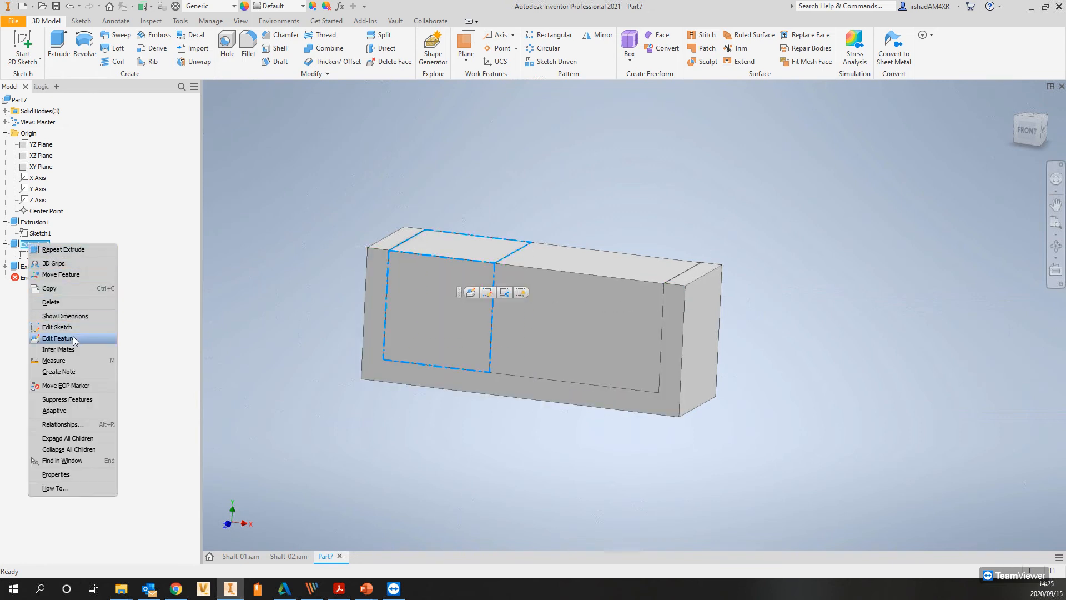
click(65, 316)
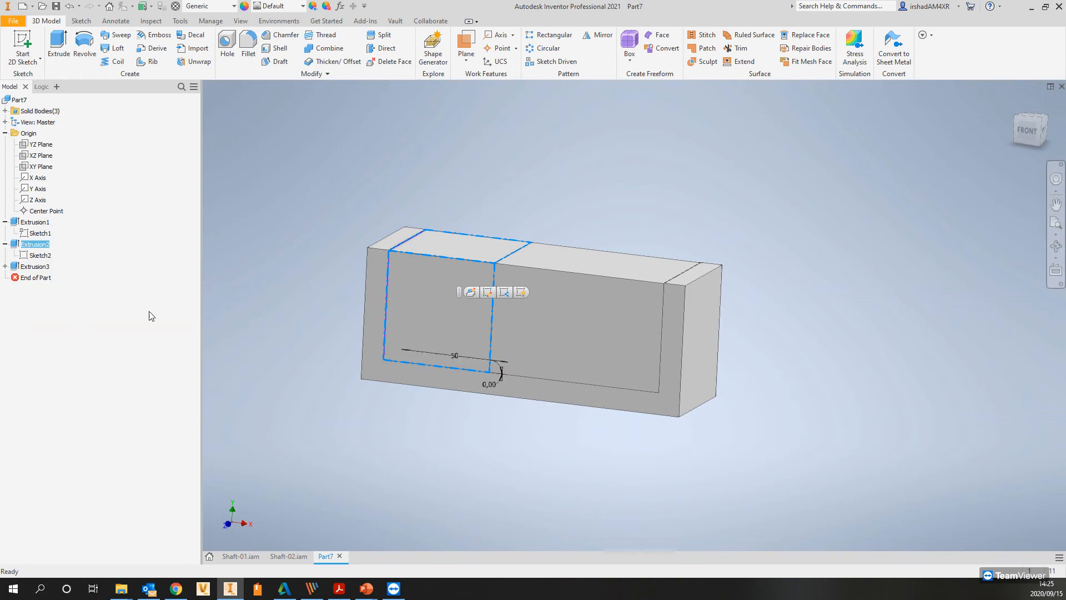
Give the shorter block's 50 mm length dimension a symmetric tolerance of 0,1 mm.
right_click(458, 356)
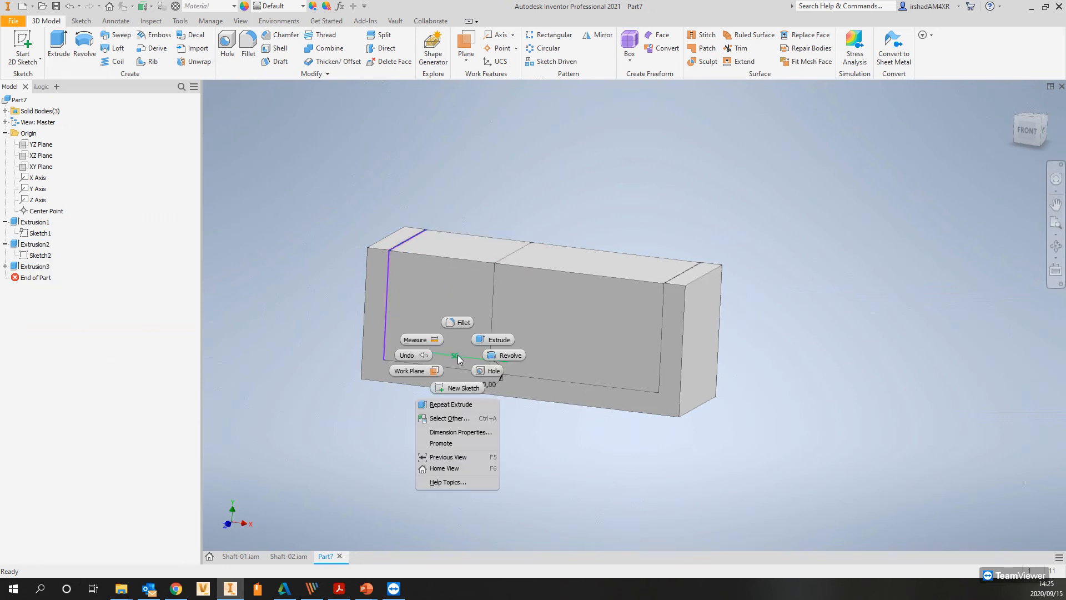
click(461, 432)
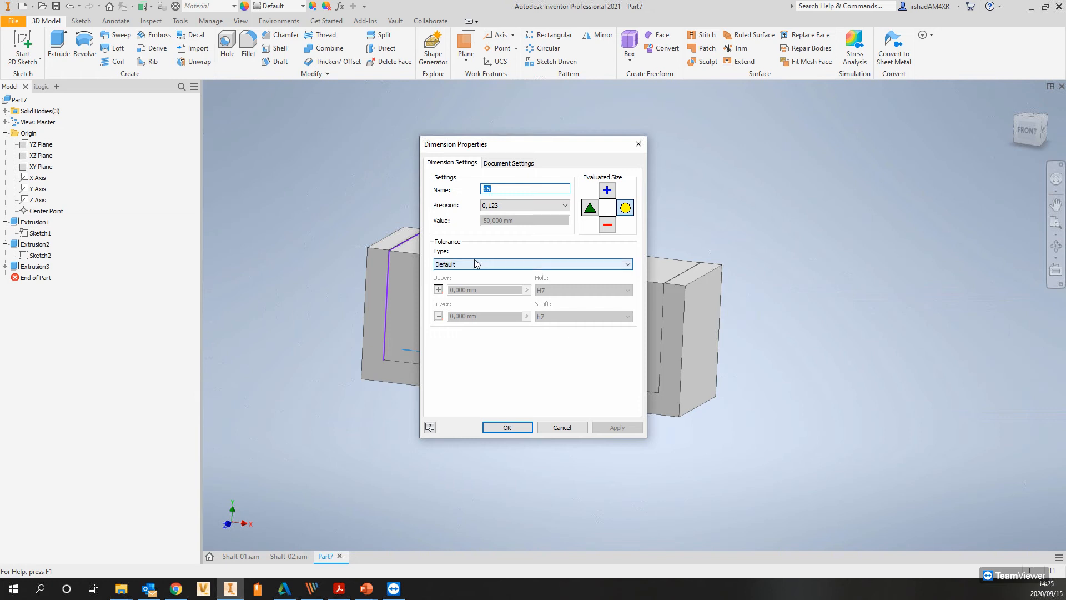
click(499, 264)
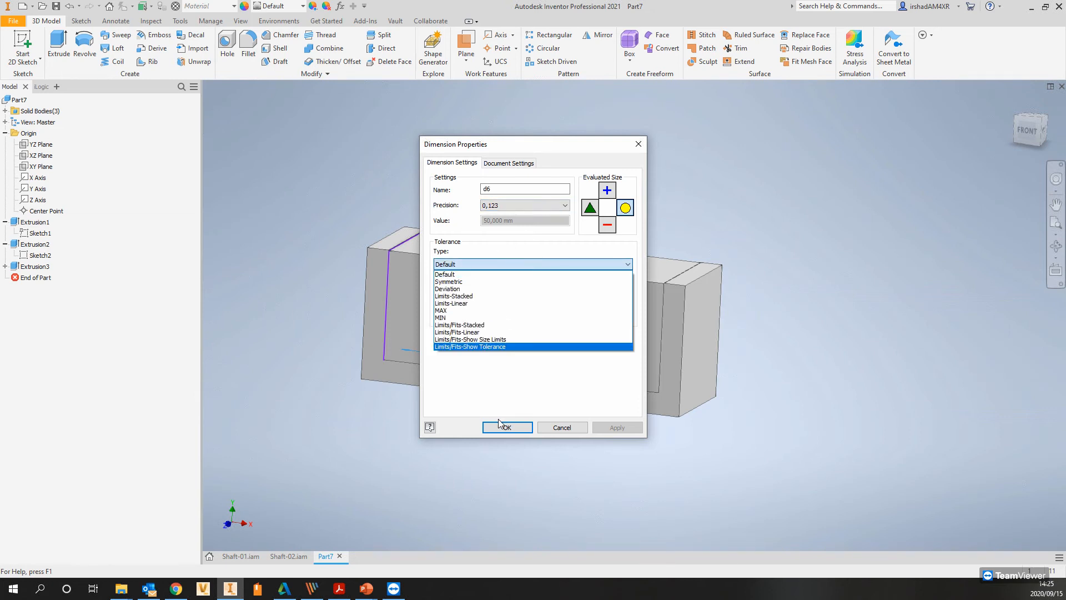
click(454, 282)
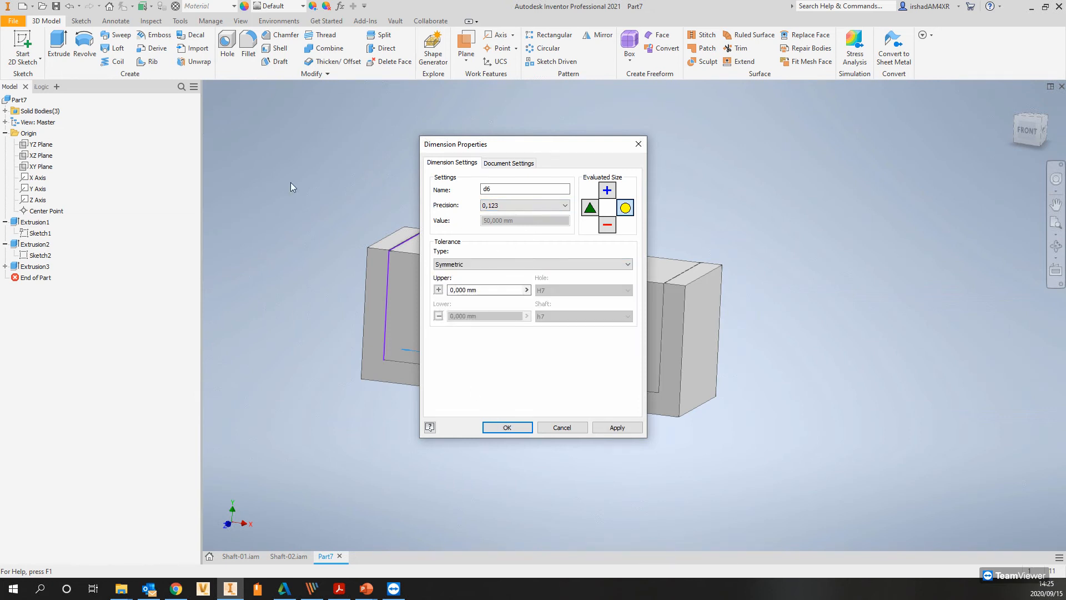
click(512, 265)
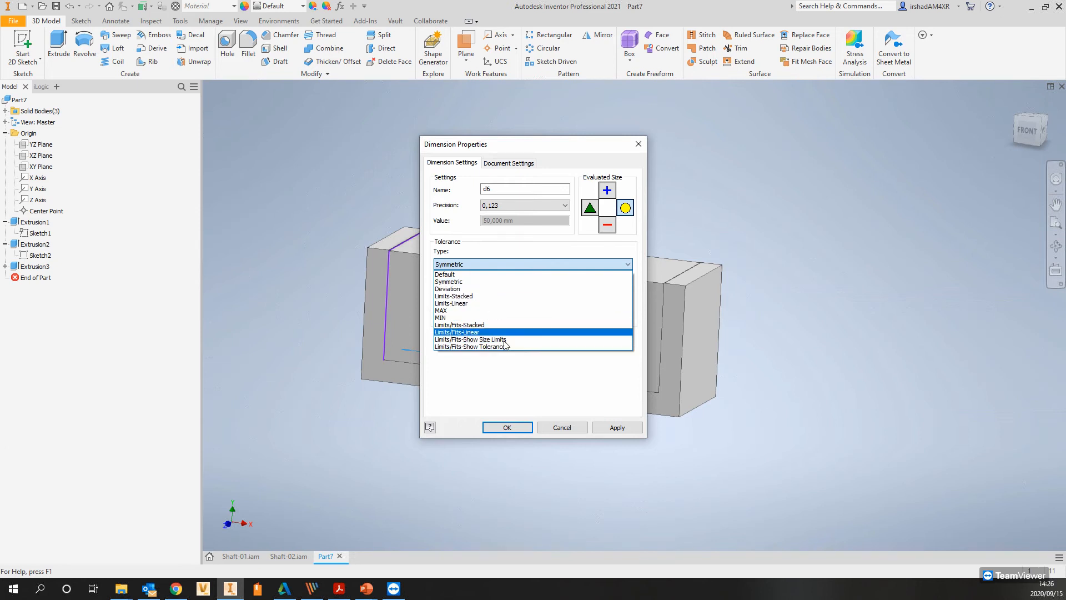
click(502, 398)
click(465, 290)
click(466, 290)
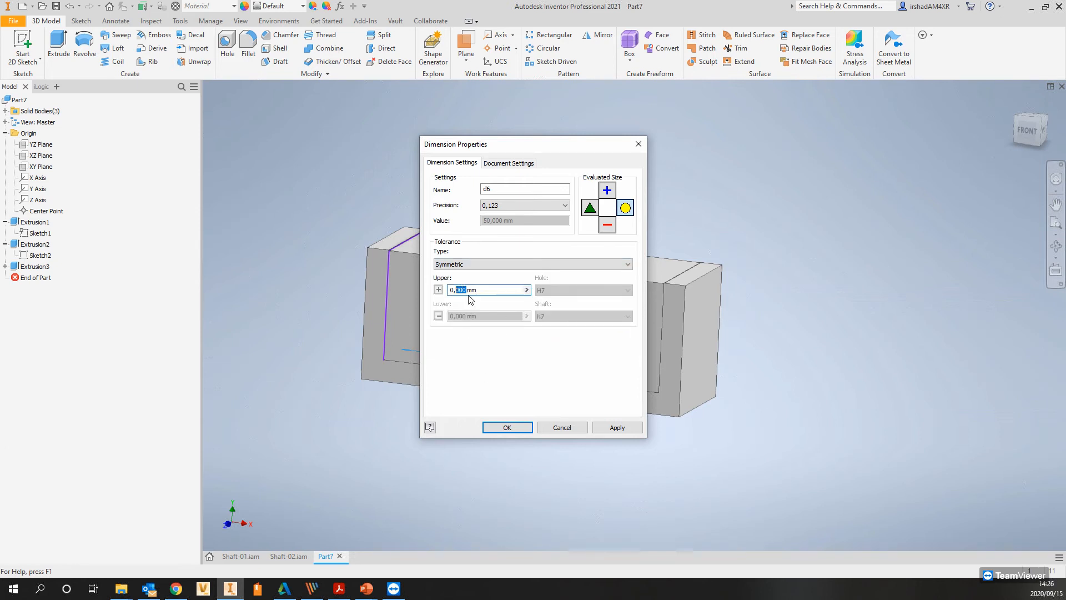
text(1)
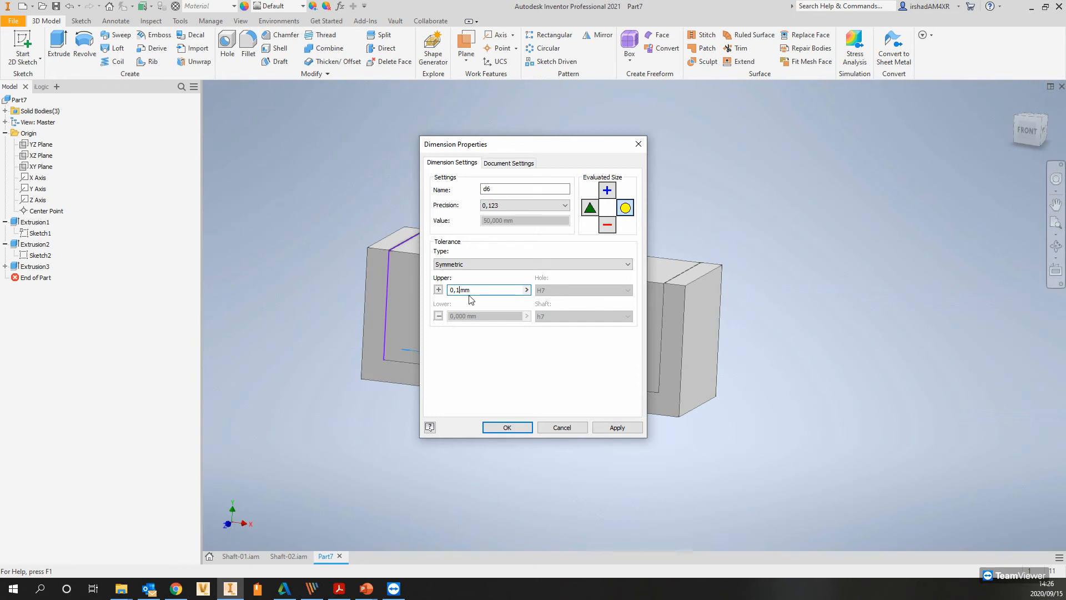
click(507, 426)
shift+middle_drag(552, 294, 503, 282)
scroll(538, 287, down, 1)
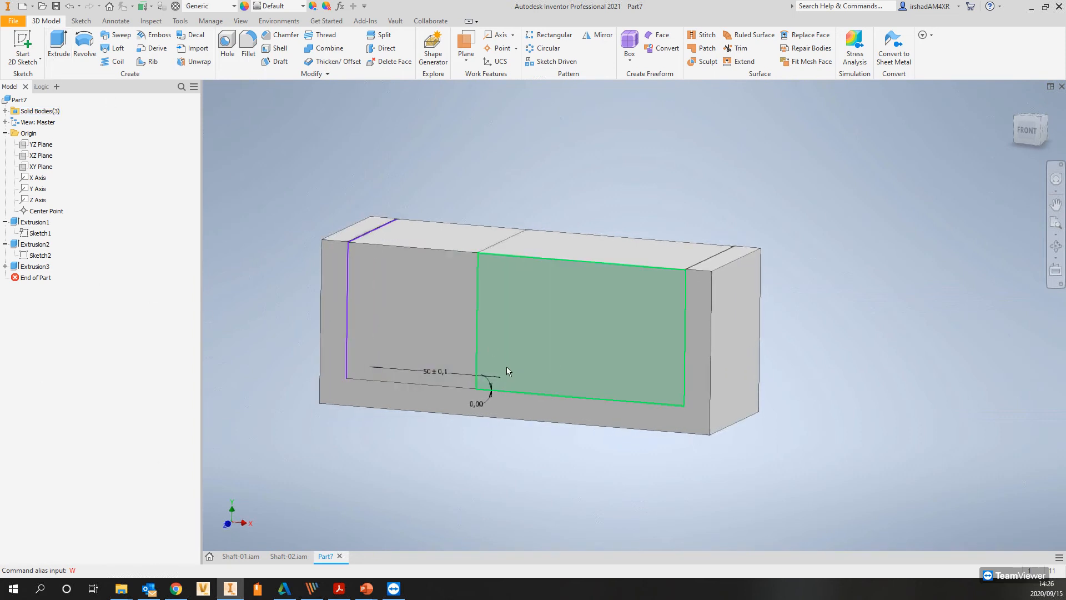
click(283, 21)
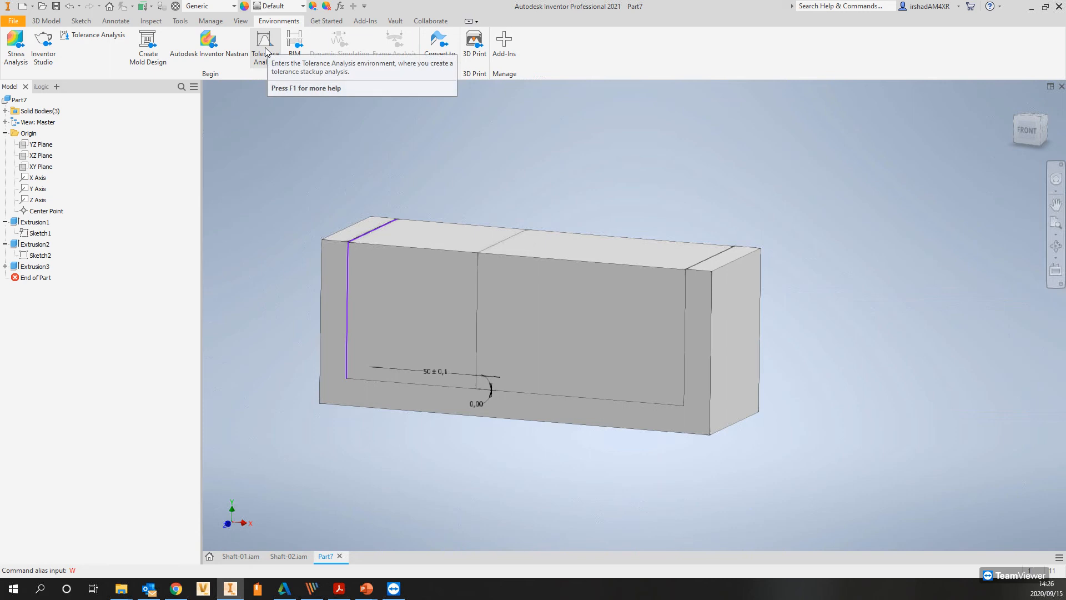
middle_drag(469, 201, 539, 206)
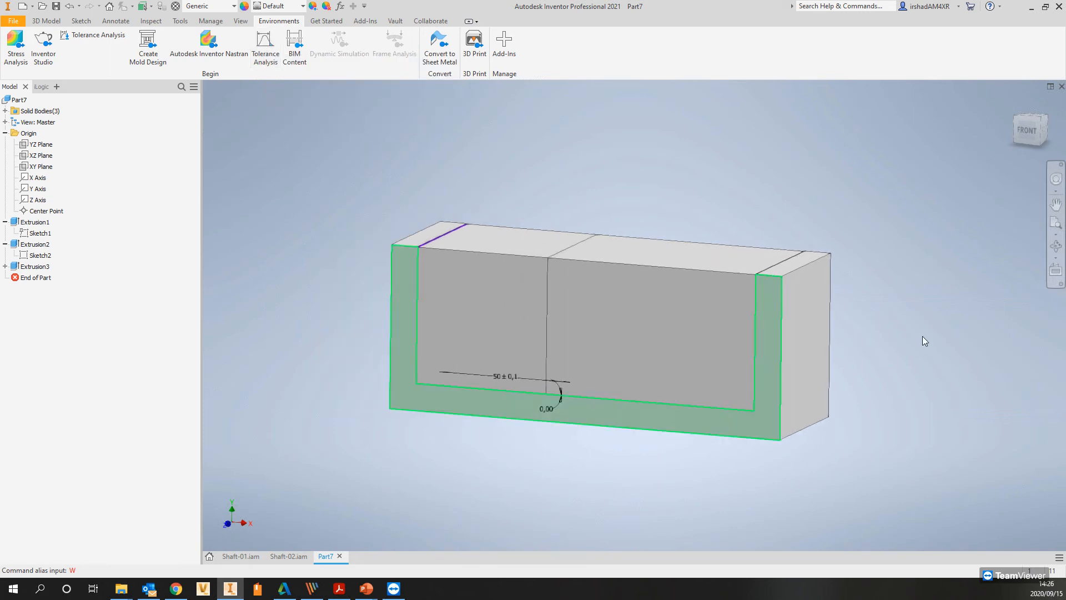
click(24, 101)
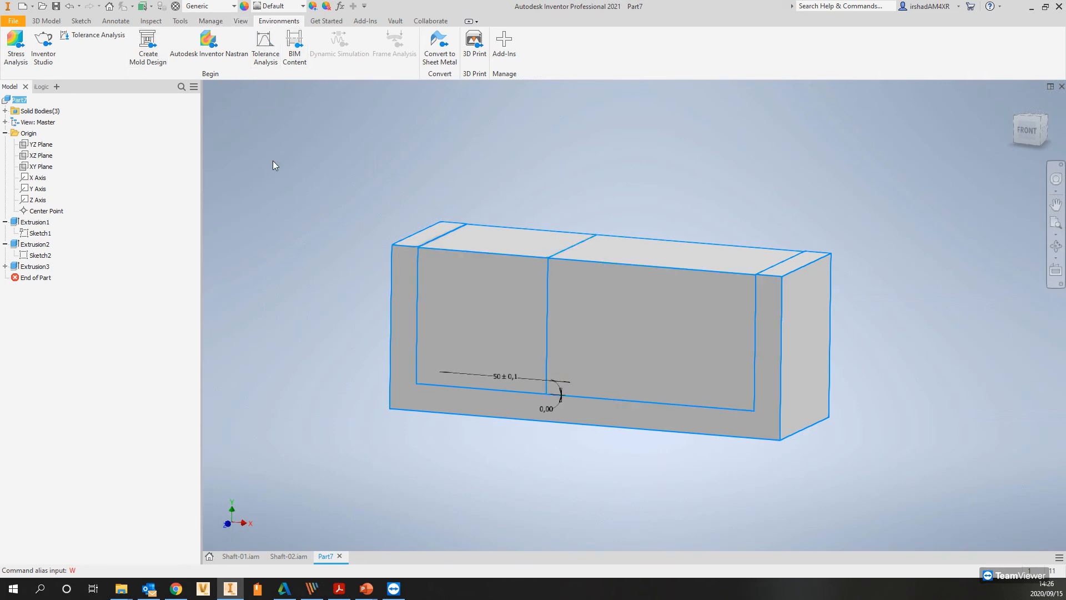
Start Make Components on the multi-body part and create a folder named TEST in the workspace for saving it.
click(214, 24)
click(495, 48)
click(567, 318)
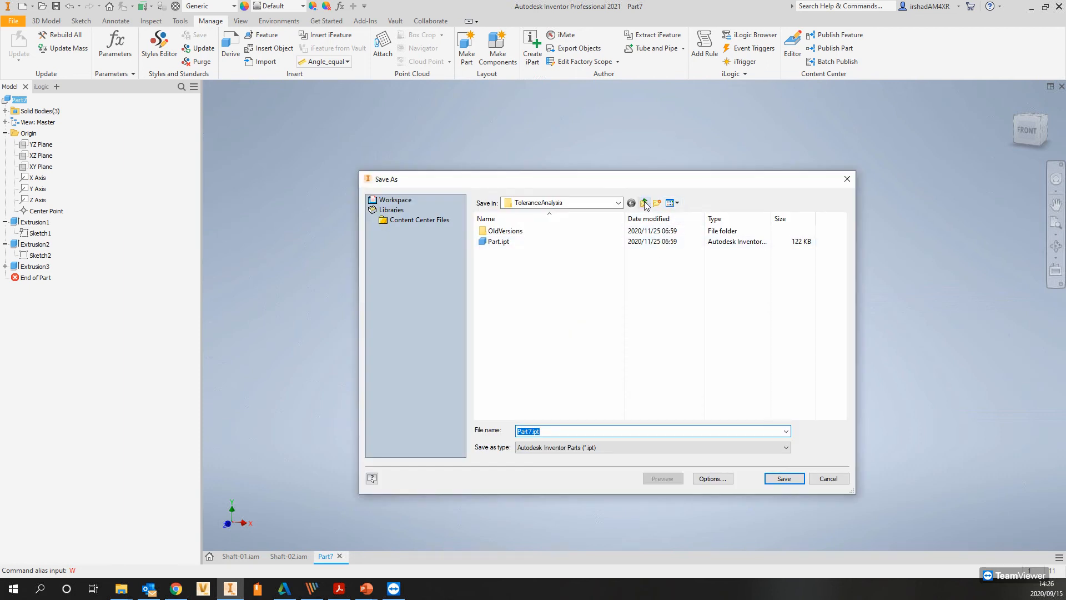
click(643, 203)
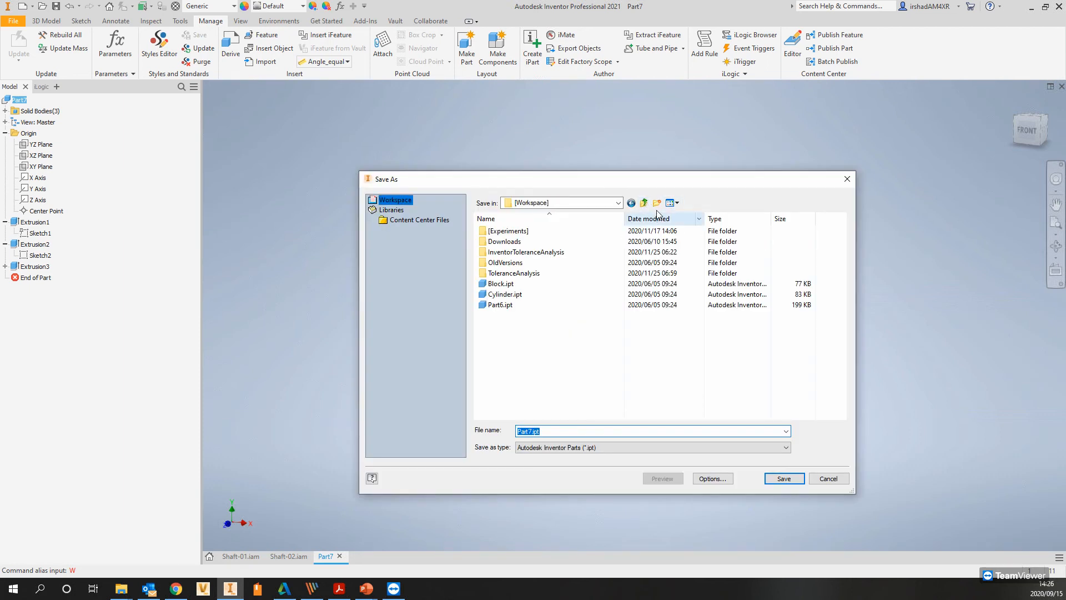
click(657, 203)
text(TEST)
key(Return)
key(Return)
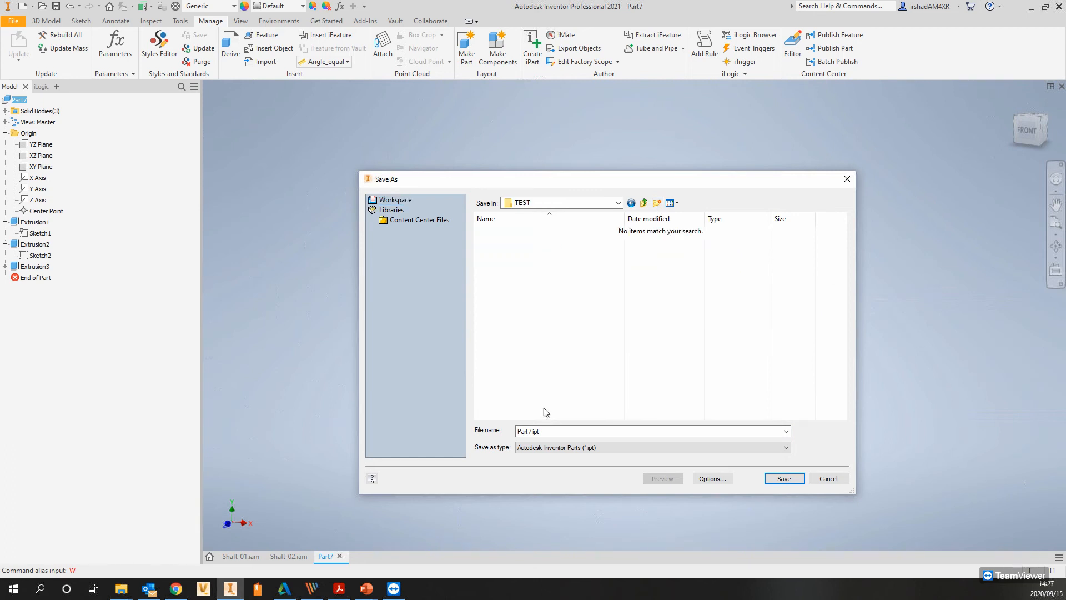
Save the part as MyPart.ipt in the TEST folder.
click(531, 430)
click(531, 430)
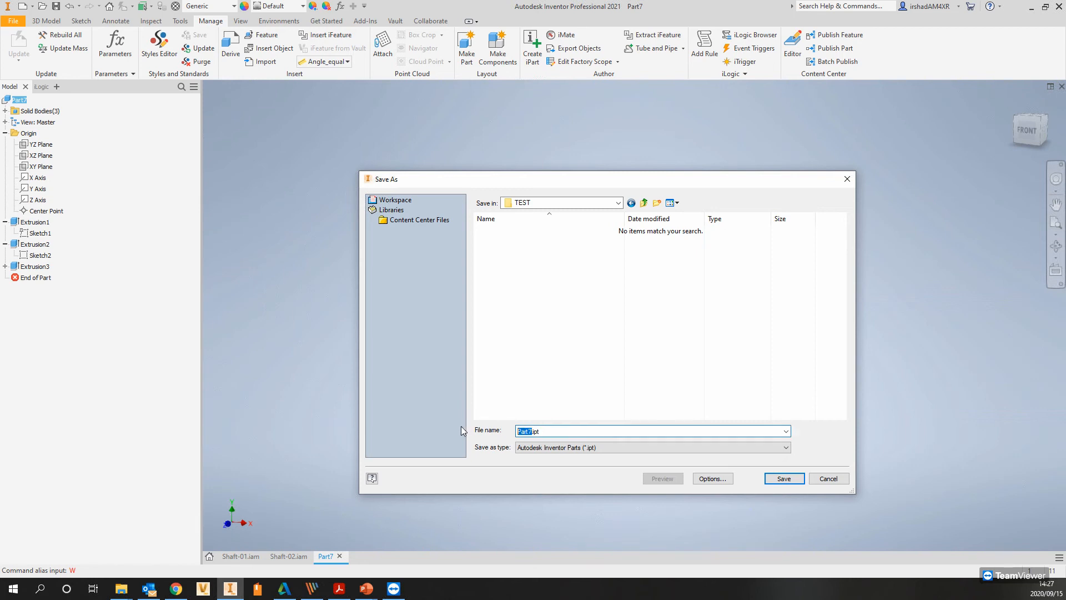
text(MyPart)
key(Return)
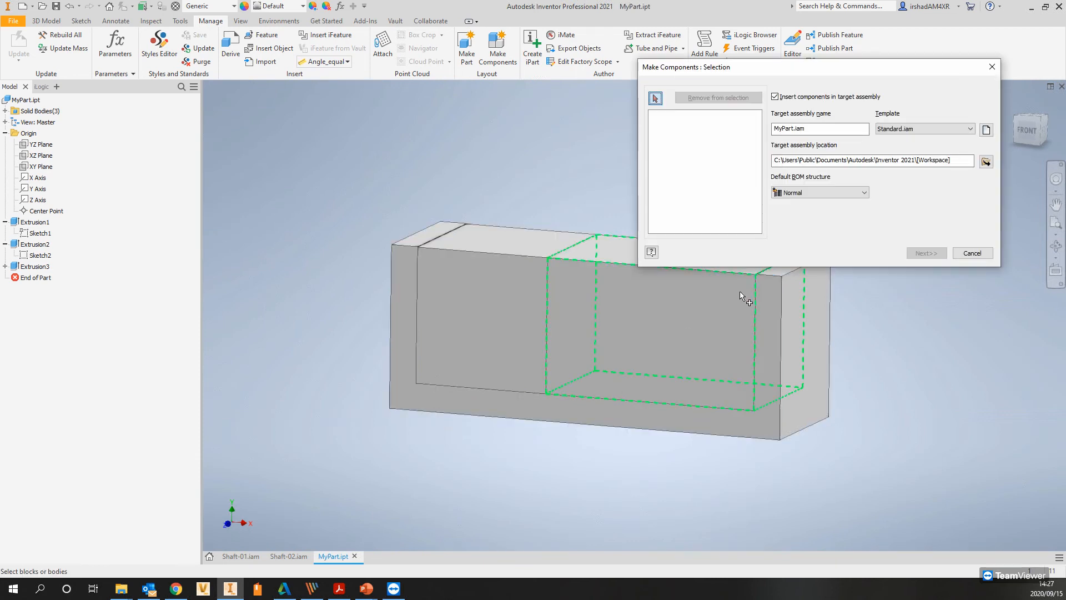
Select the two blocks and the U-shaped body and generate them as separate components in the target assembly MyPart.iam.
click(647, 321)
click(421, 305)
click(405, 302)
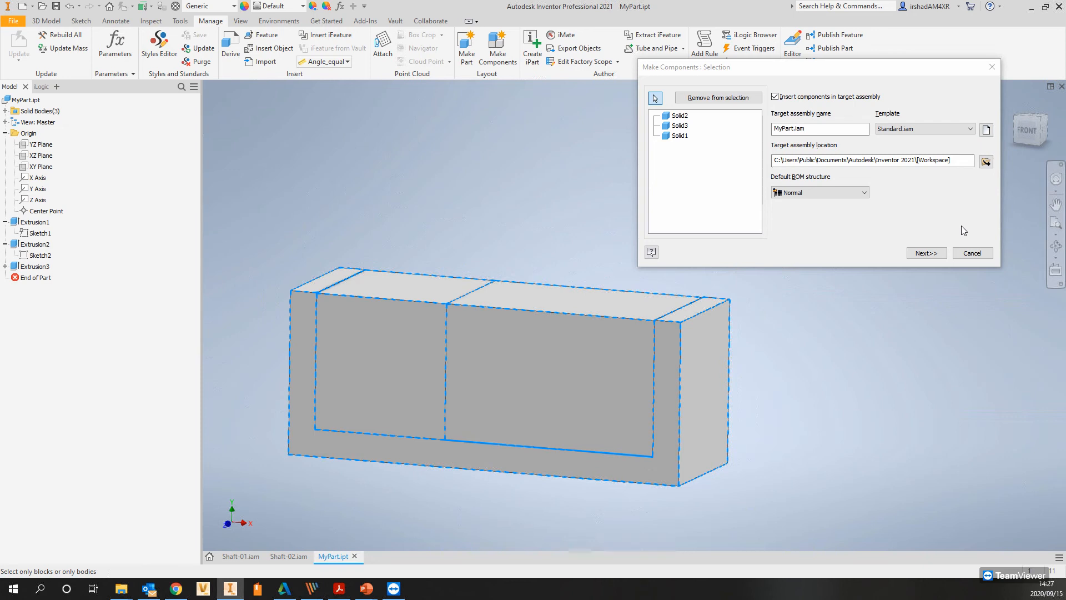
click(926, 253)
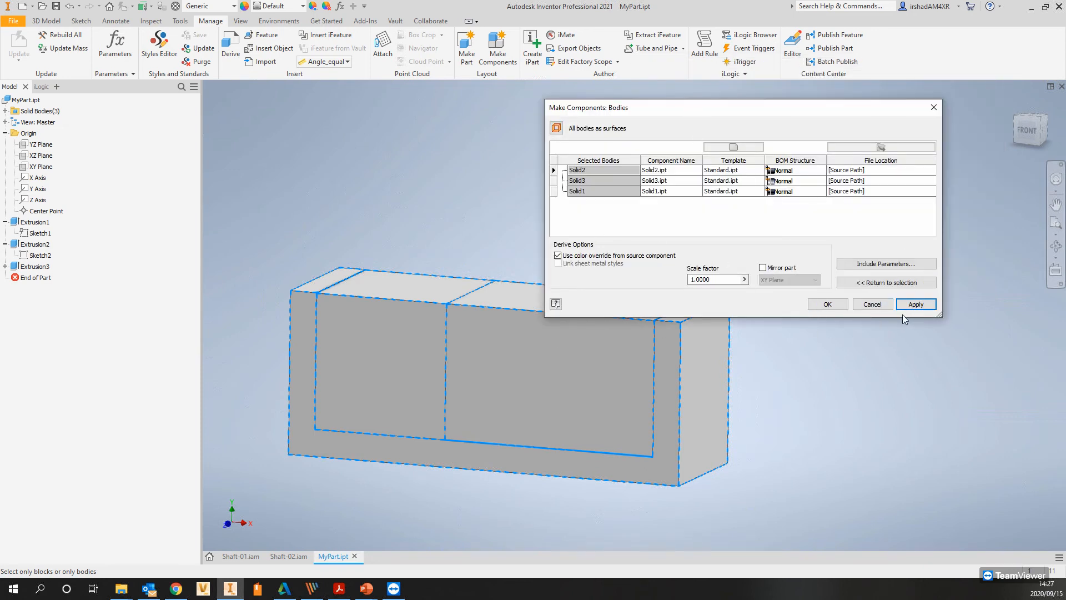
click(831, 307)
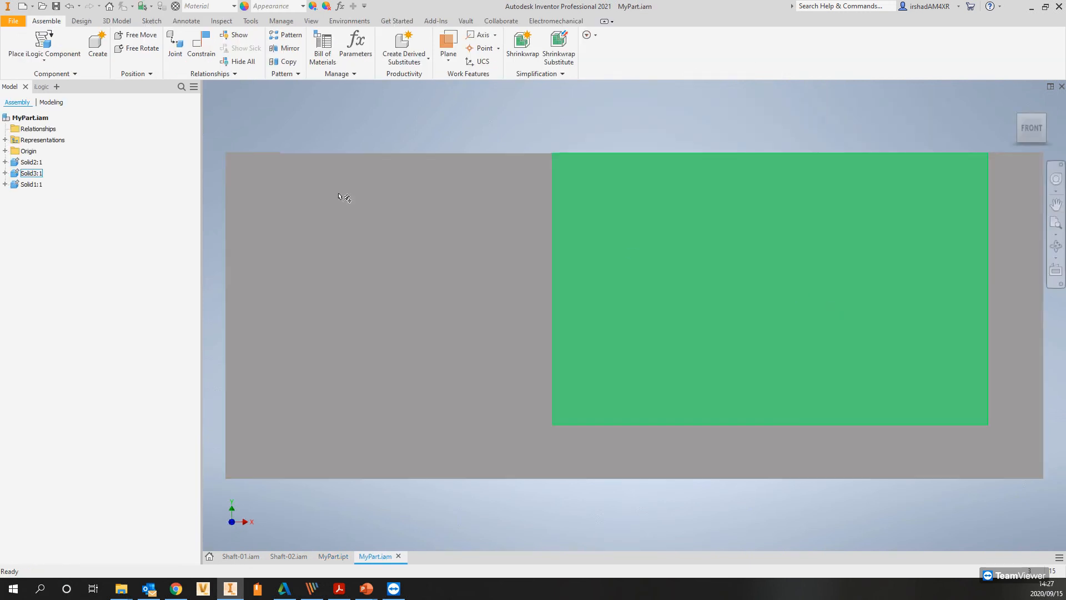
Examine the three generated components in the MyPart.iam assembly and compare them with the source part MyPart.ipt.
mouse_move(681, 257)
shift+middle_down()
mouse_move(637, 270)
mouse_move(670, 268)
shift+middle_up()
scroll(637, 270, up, 3)
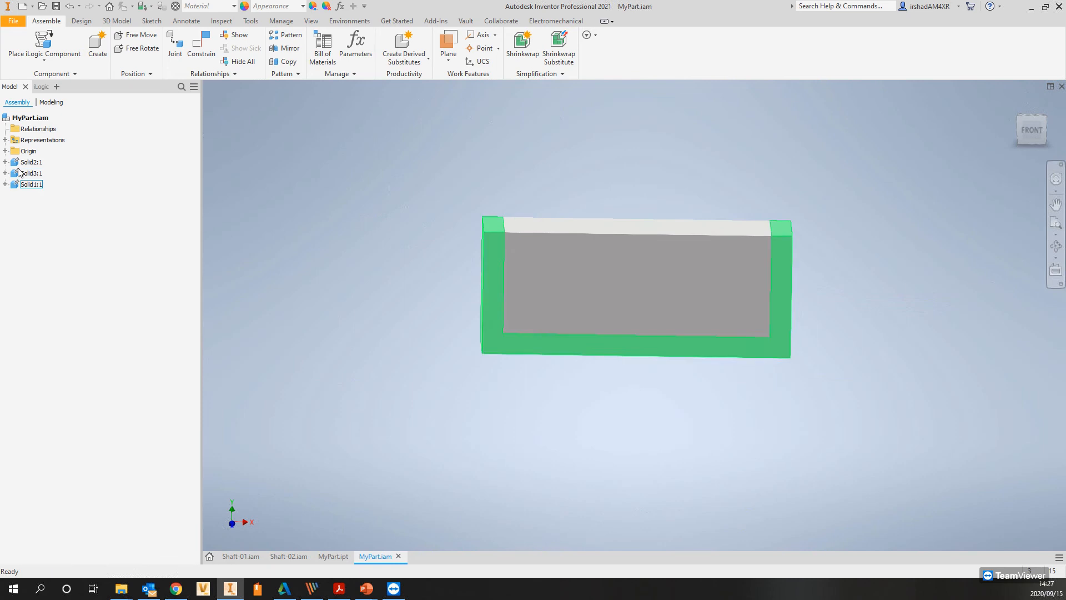
click(26, 119)
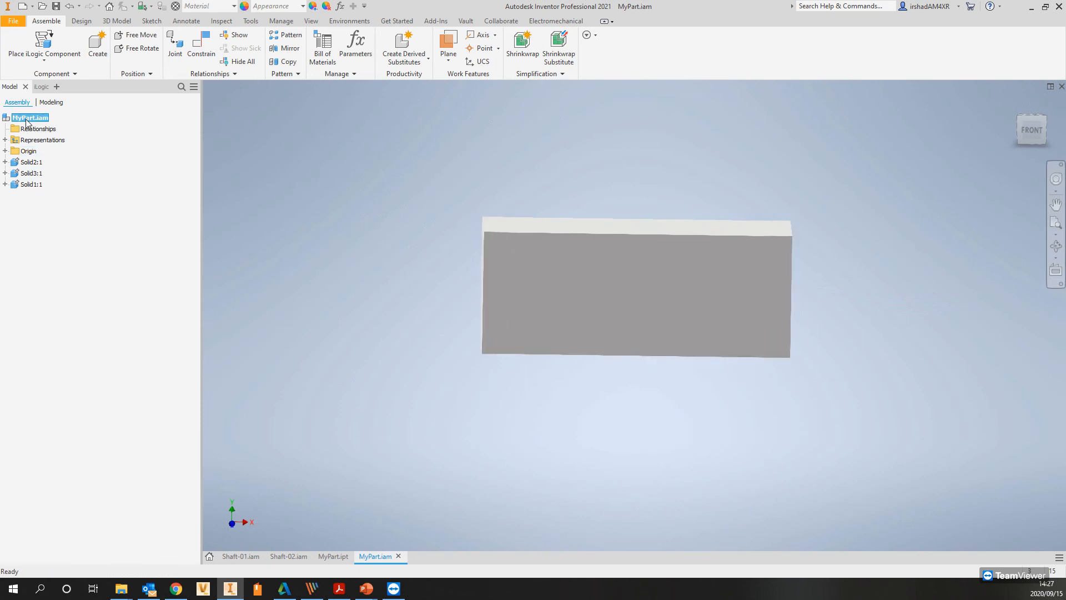
click(32, 162)
click(33, 173)
click(35, 184)
key(F6)
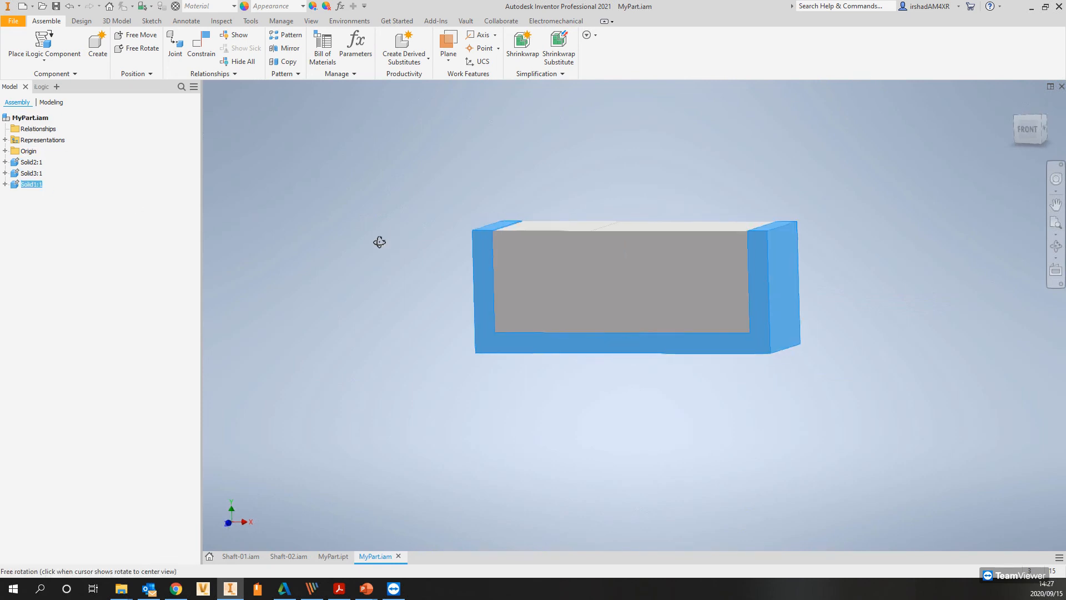
click(335, 556)
click(157, 136)
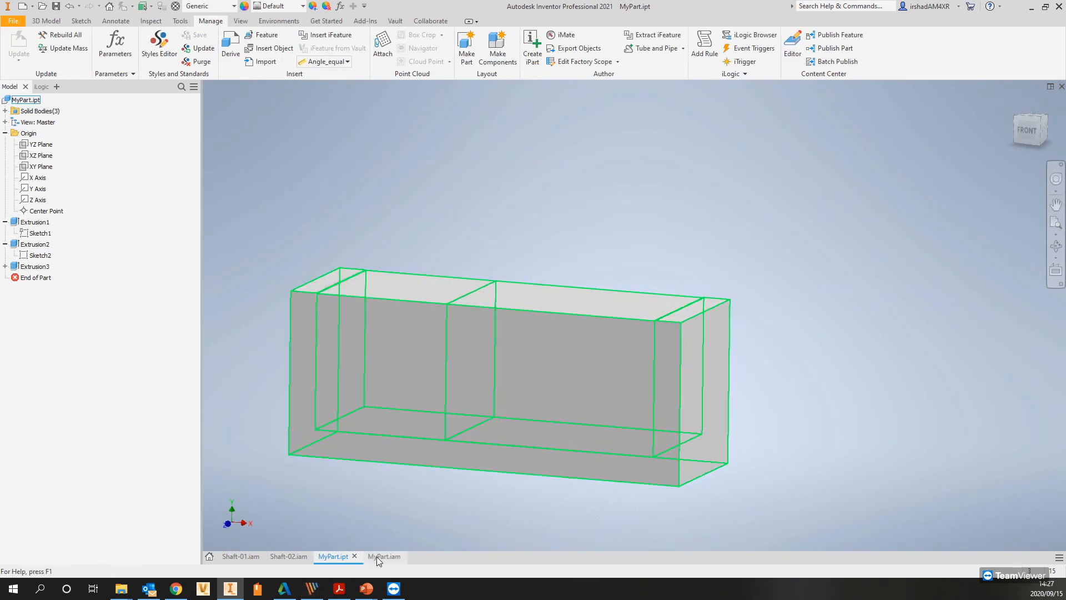
Return to the MyPart.iam assembly and set its visual style to Shaded with Edges.
click(376, 556)
click(311, 20)
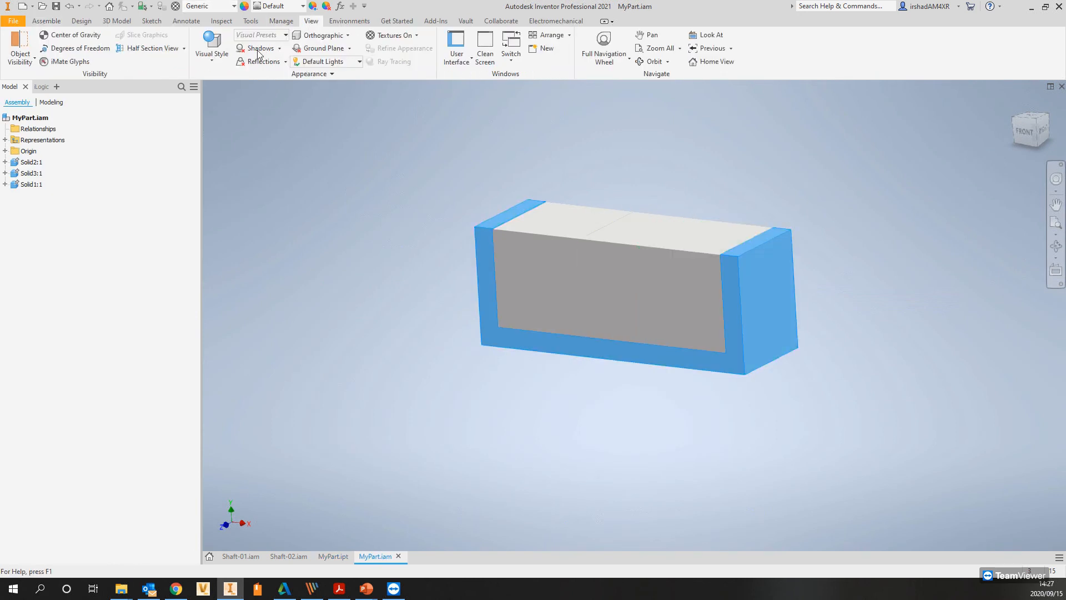
click(228, 60)
click(229, 129)
middle_drag(449, 189, 390, 197)
click(344, 175)
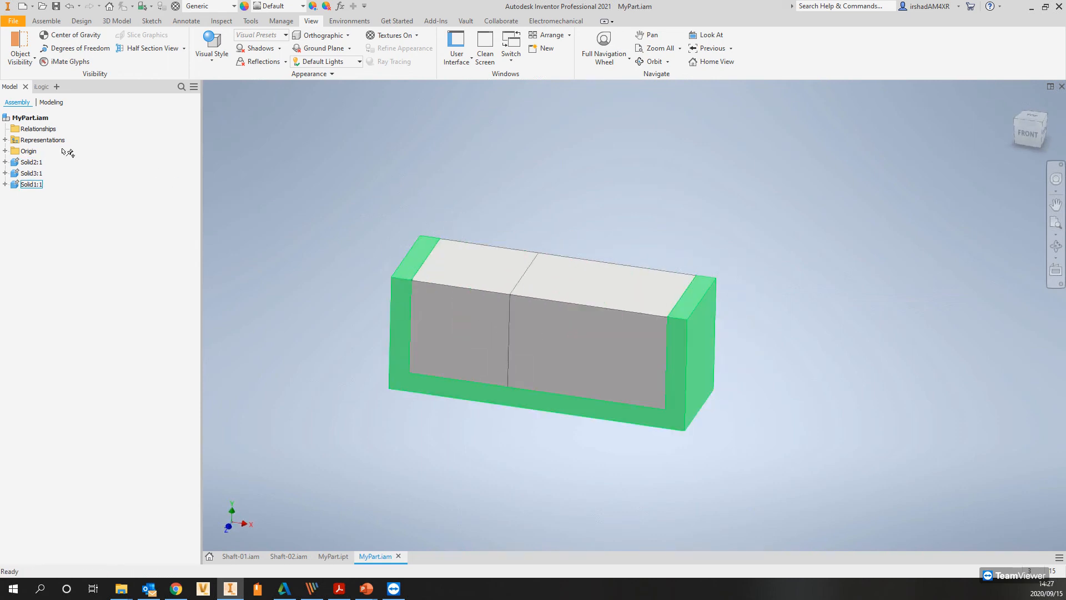
Open the shorter block component of the assembly in its own window and inspect its derived link to MyPart.ipt.
click(29, 161)
right_click(29, 162)
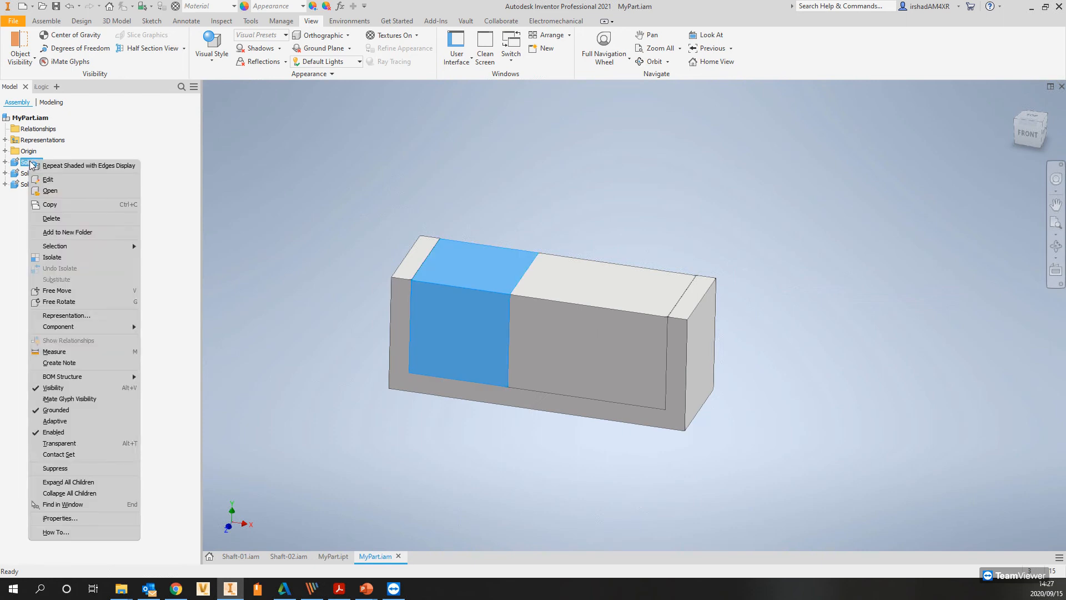
click(294, 174)
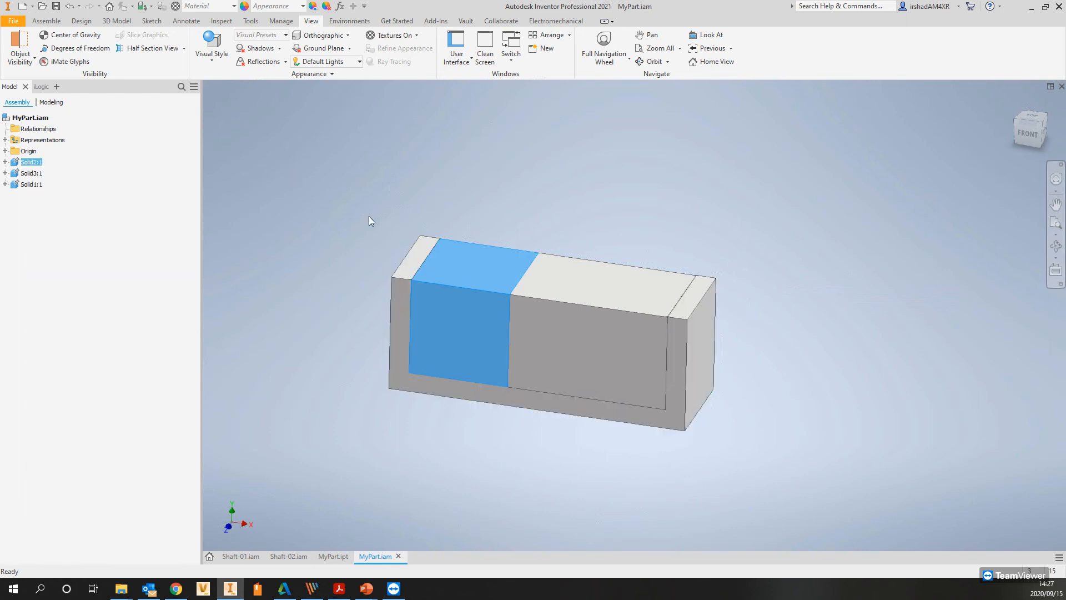
right_click(470, 295)
click(475, 206)
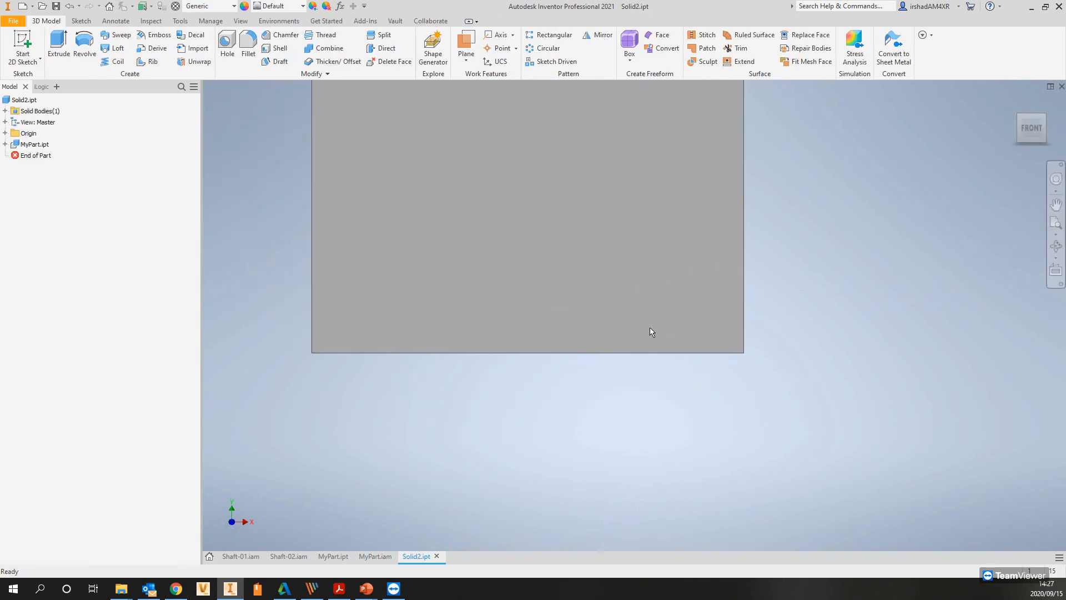
scroll(650, 328, down, 4)
shift+middle_drag(649, 325, 571, 348)
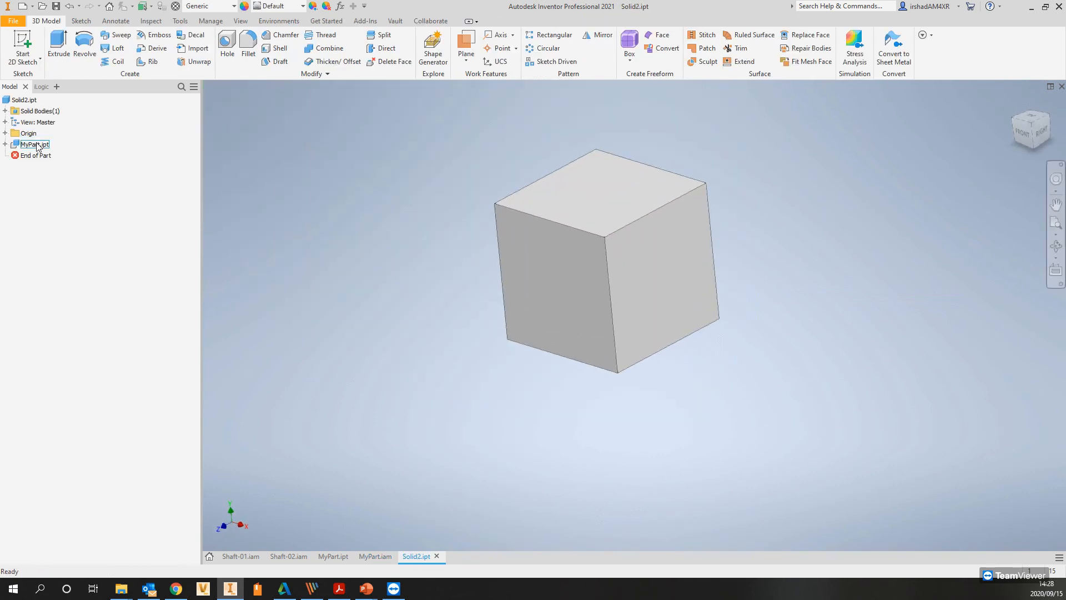
right_click(38, 146)
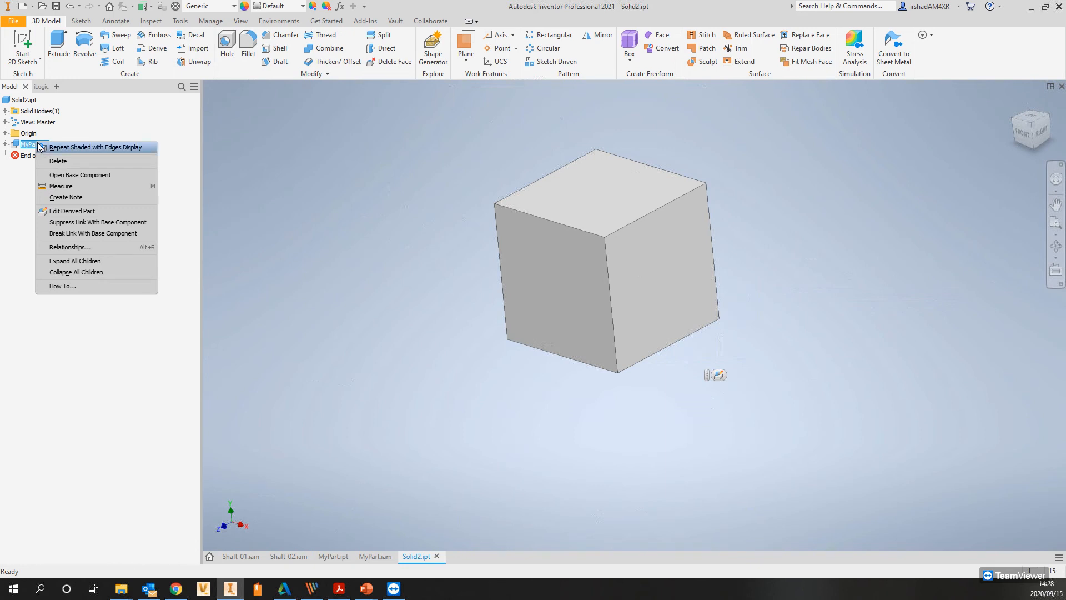
click(431, 202)
Show the feature dimensions of the U-shaped body's extrusion in the source part MyPart.ipt.
click(334, 556)
key(F6)
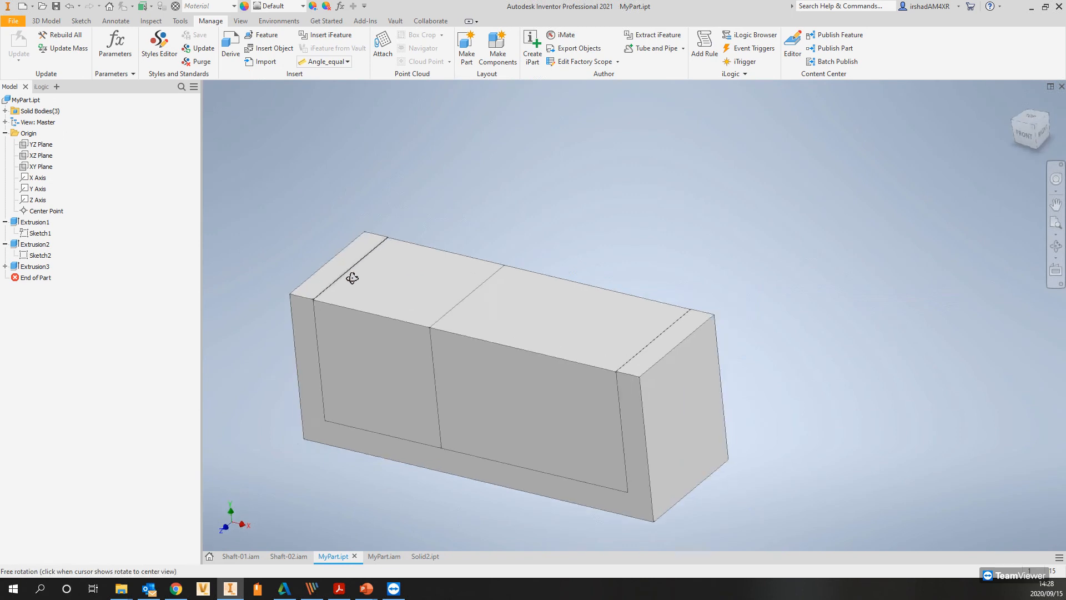
click(38, 222)
right_click(40, 224)
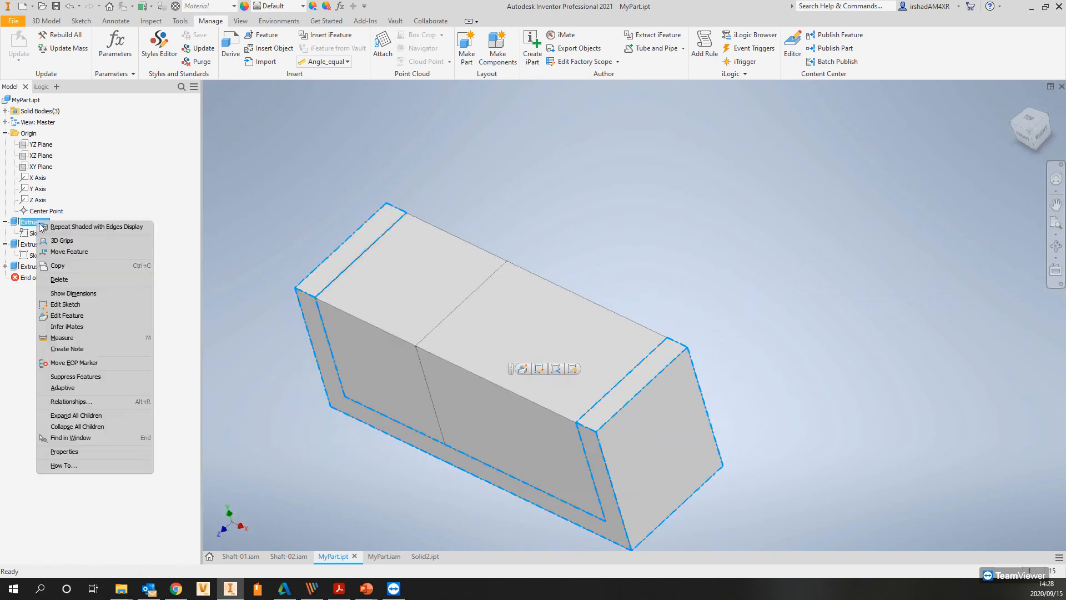
click(88, 292)
shift+middle_drag(351, 250, 377, 229)
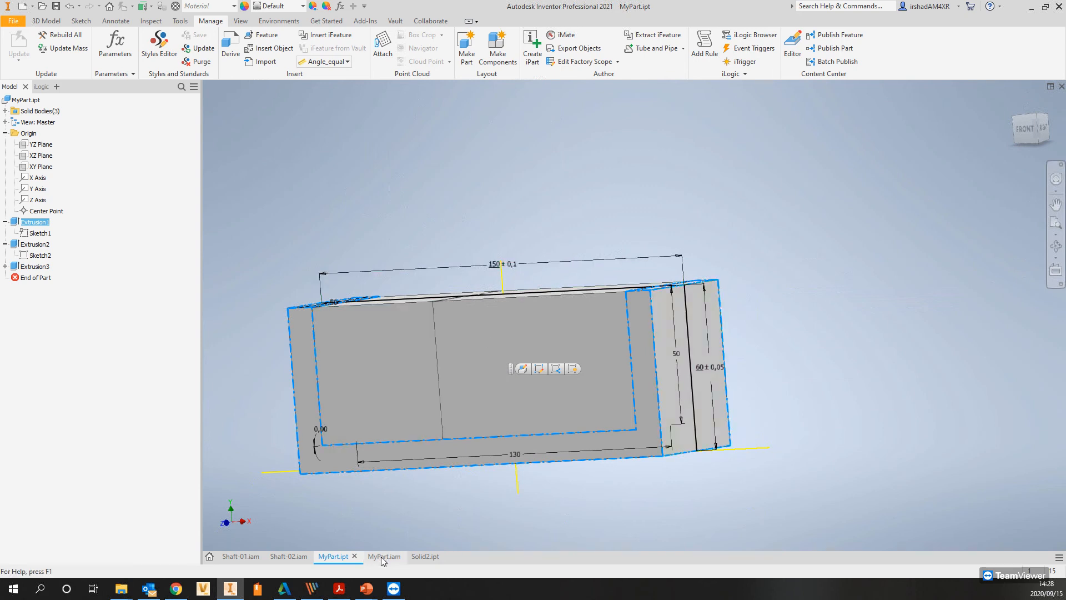
Close the shorter block's part file Solid2.ipt without saving it.
click(425, 556)
click(436, 555)
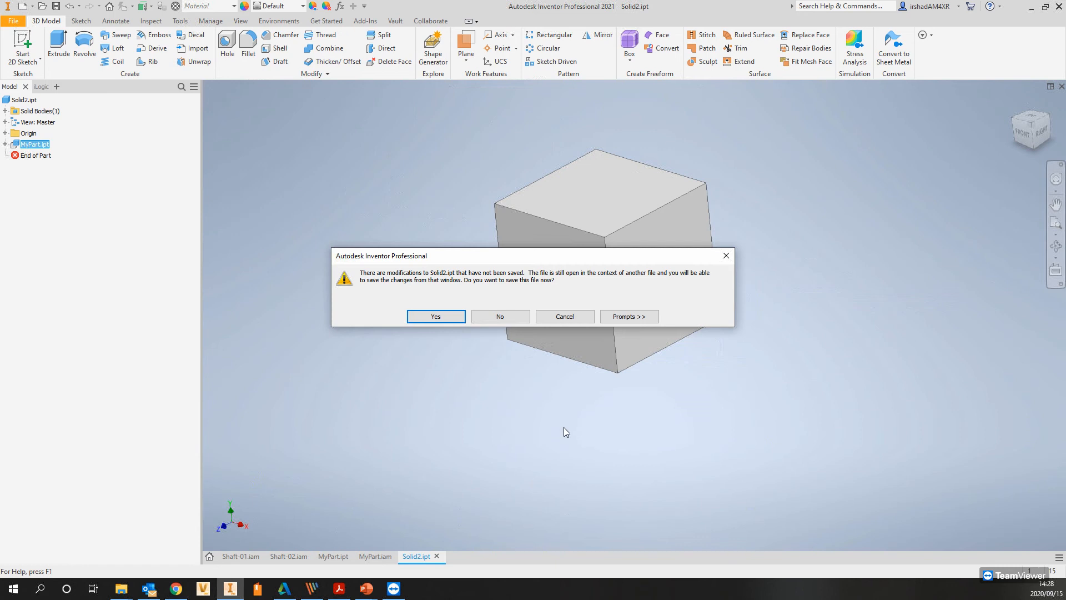
click(512, 319)
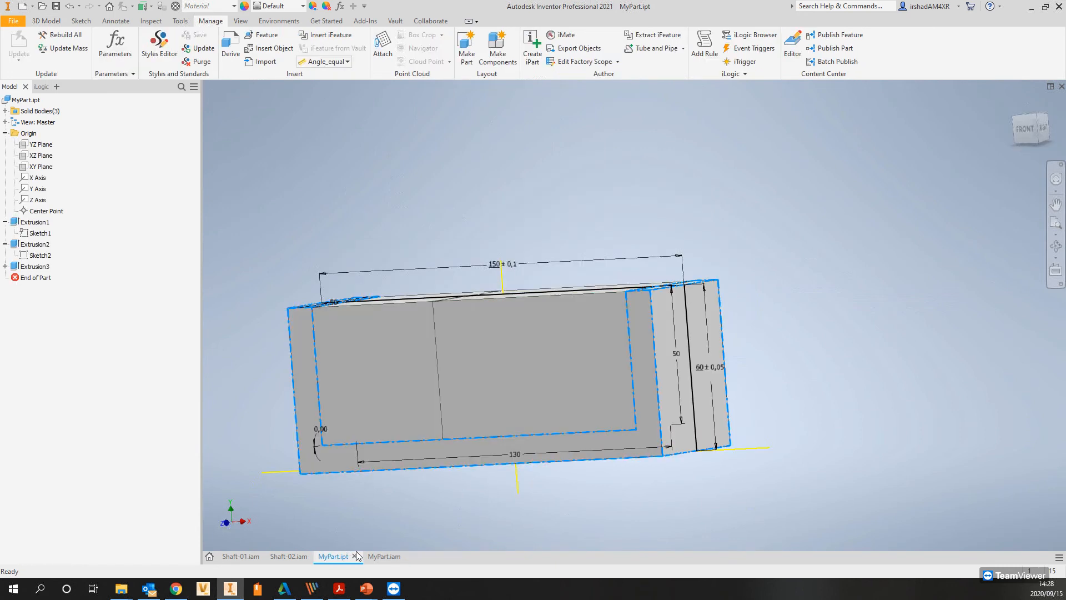
Switch to the MyPart.iam assembly and enter the Tolerance Analysis environment.
click(384, 556)
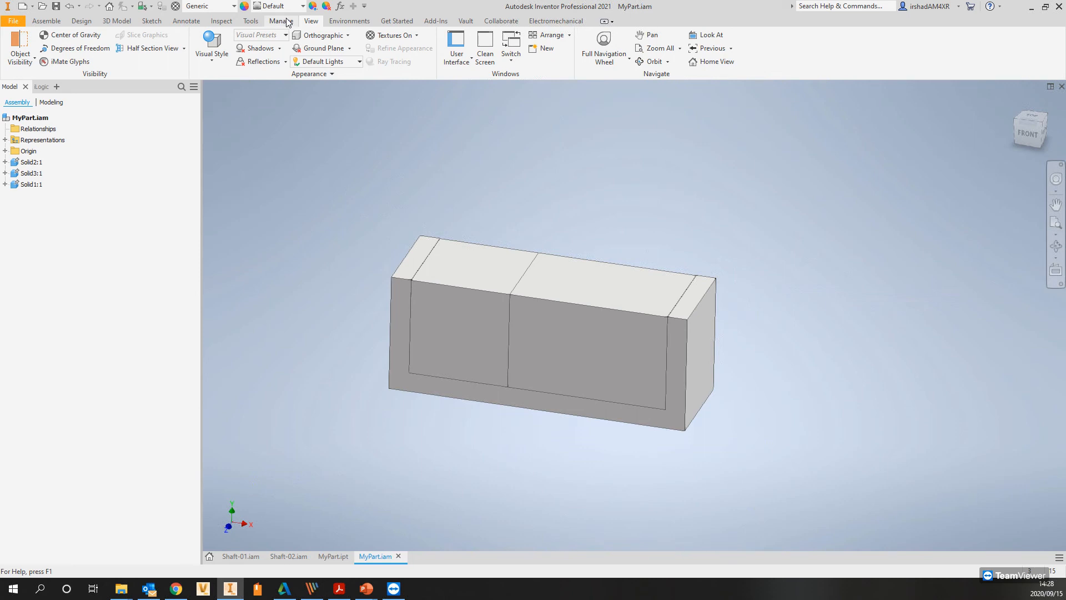
click(349, 20)
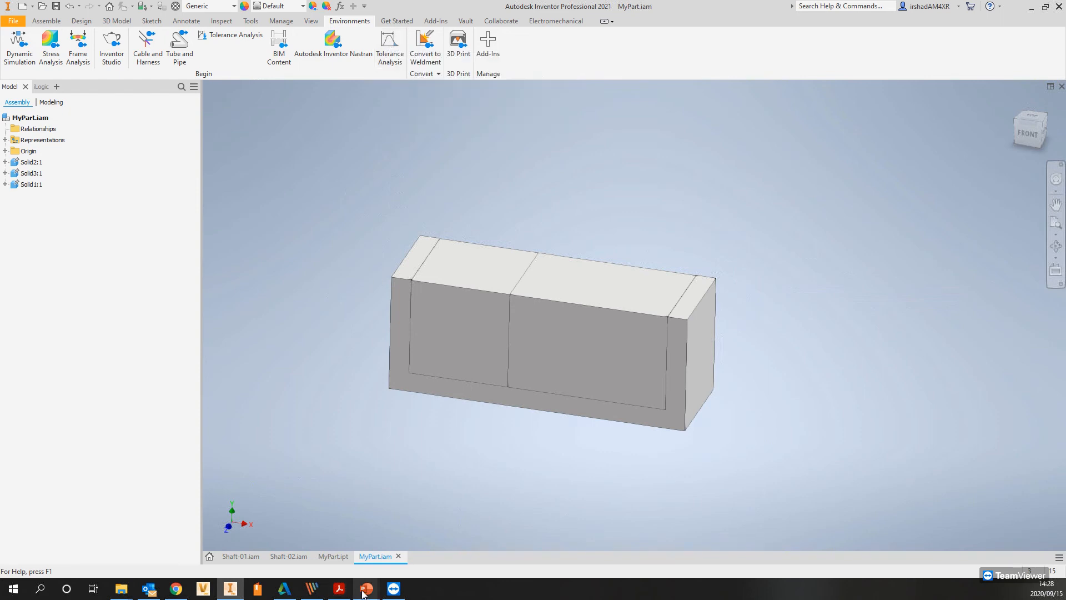
mouse_move(366, 588)
click(409, 565)
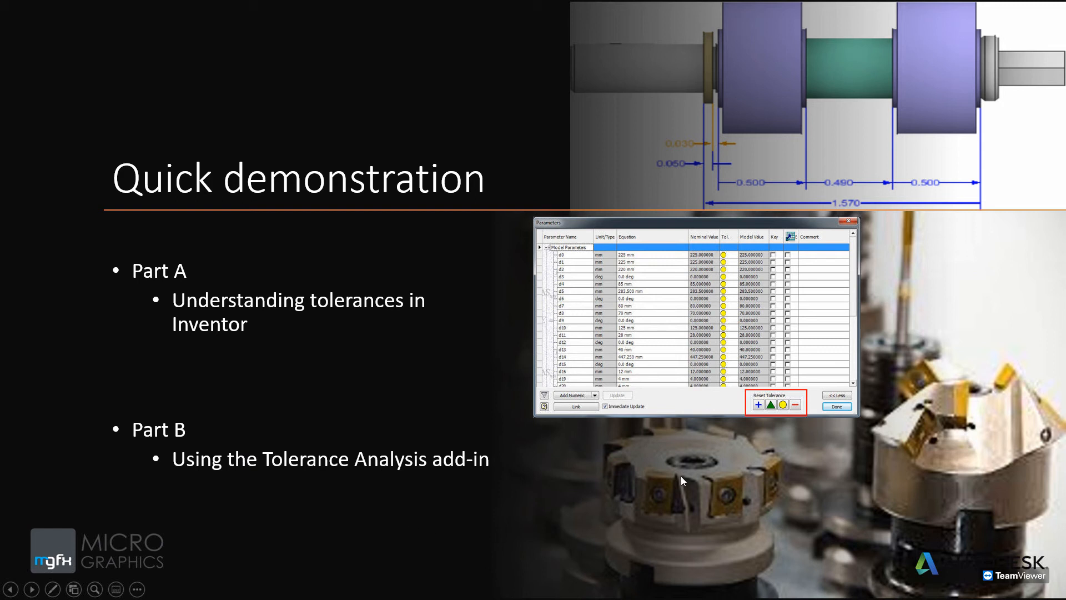
key(alt+Tab)
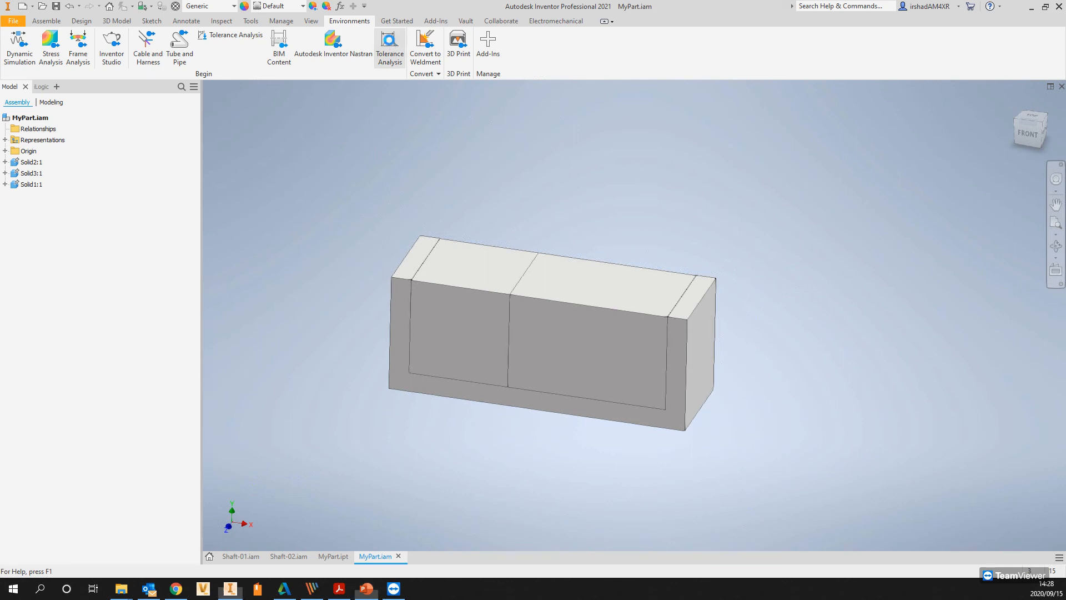
click(390, 44)
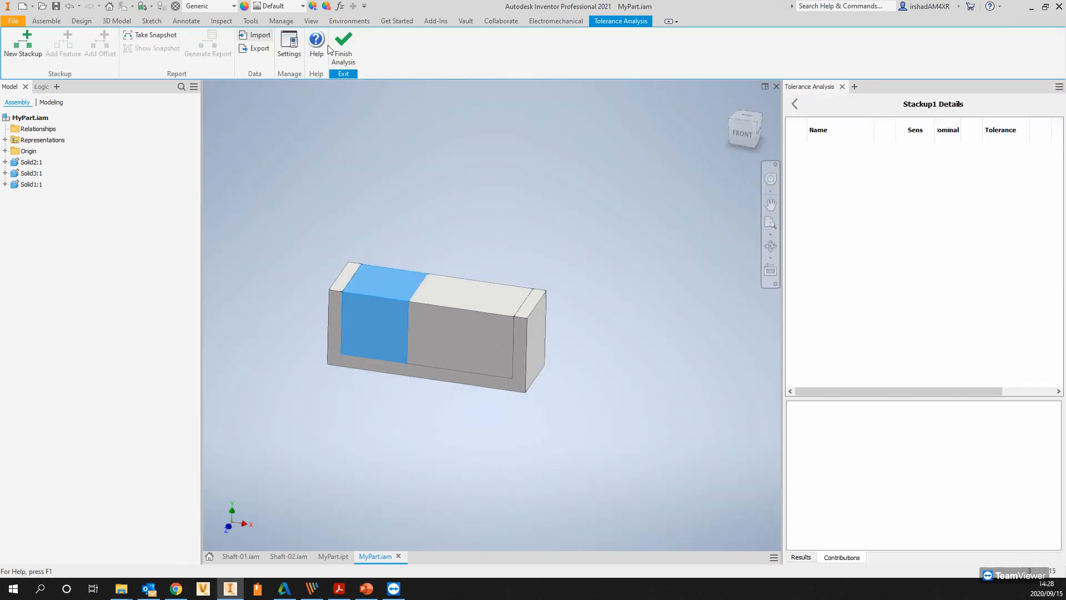
middle_drag(328, 200, 376, 188)
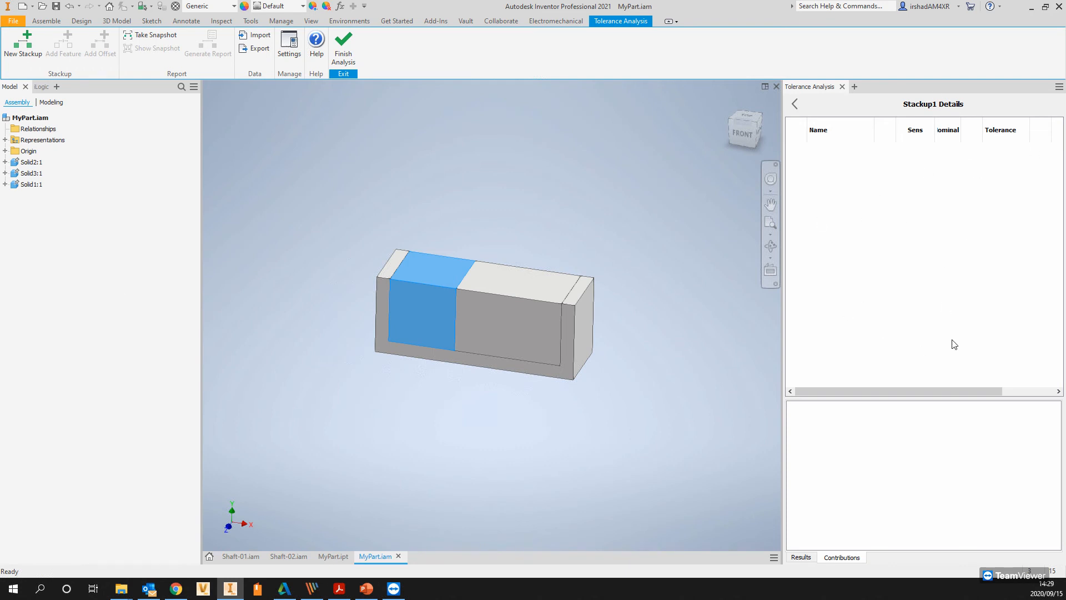
click(614, 206)
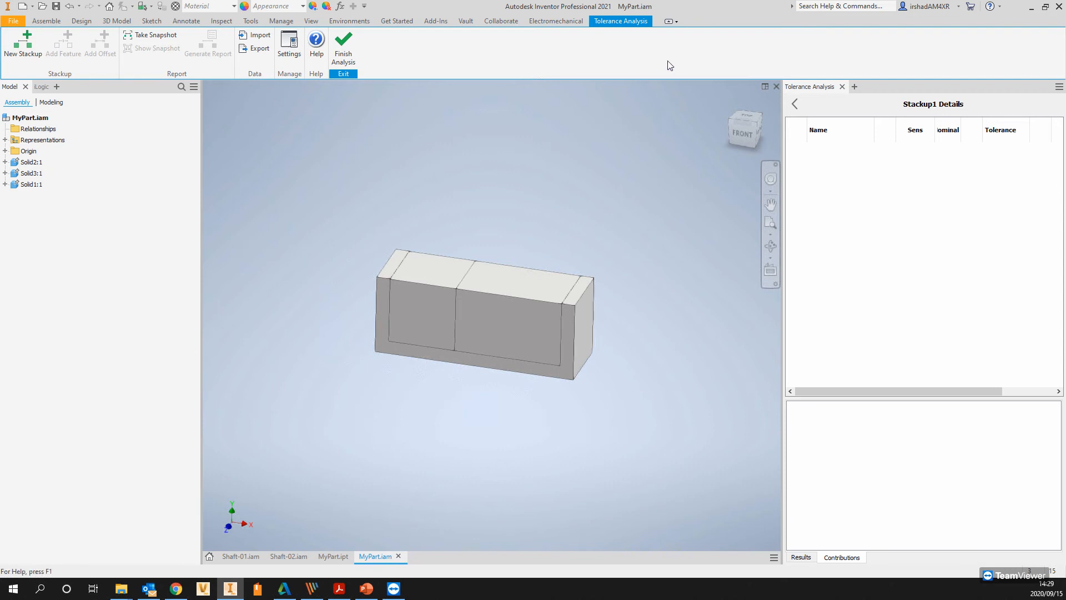
middle_drag(608, 180, 590, 182)
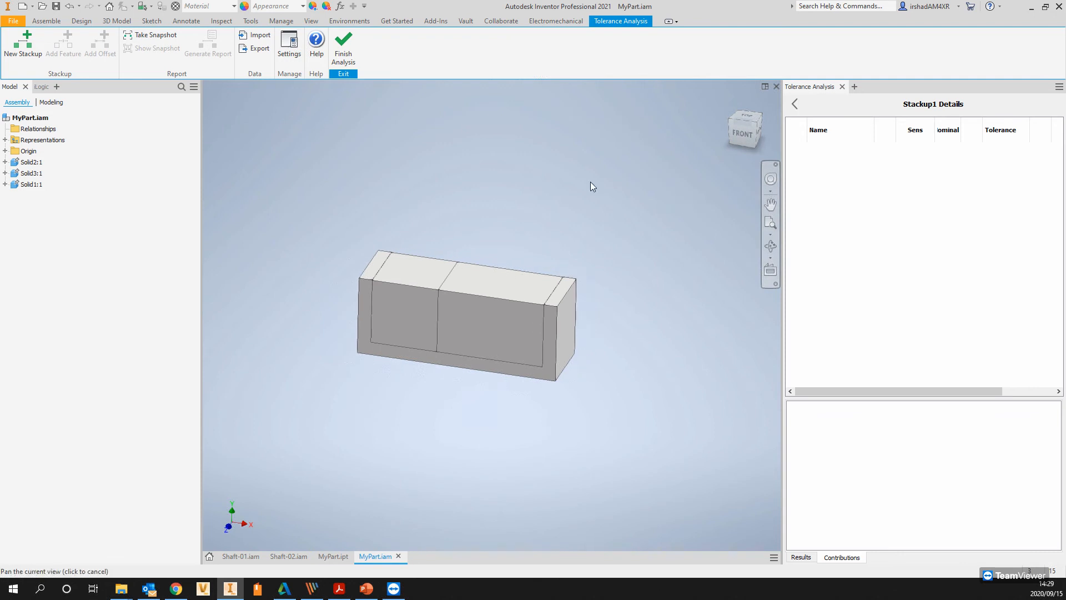
Start a new stackup from the U-shaped part's inner wall face next to the longer block.
click(23, 45)
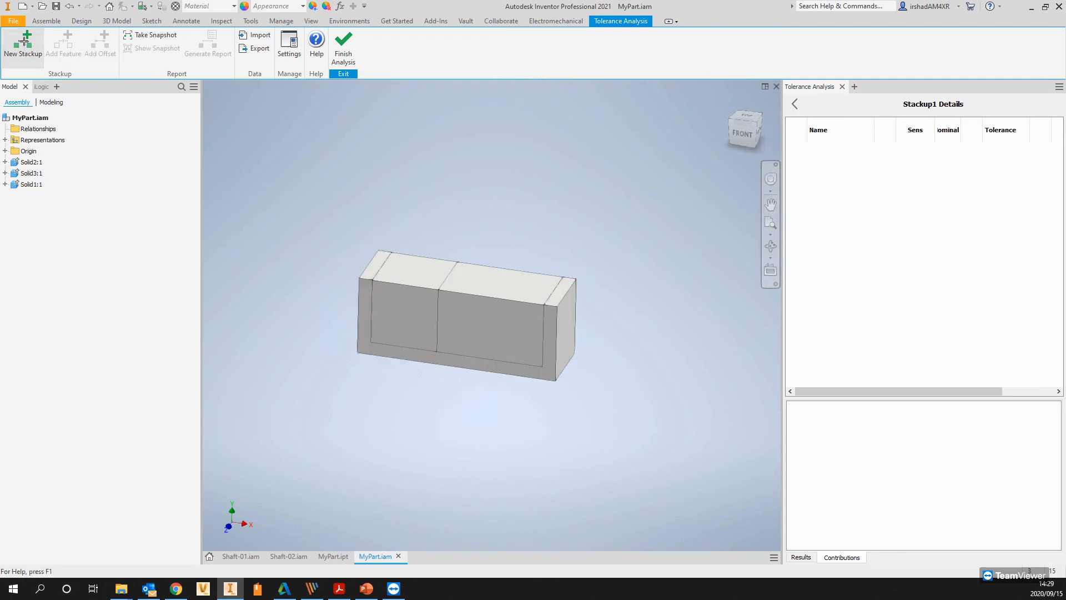
mouse_move(581, 235)
shift+middle_down()
mouse_move(592, 218)
mouse_move(621, 226)
mouse_move(600, 243)
shift+middle_up()
scroll(594, 222, down, 5)
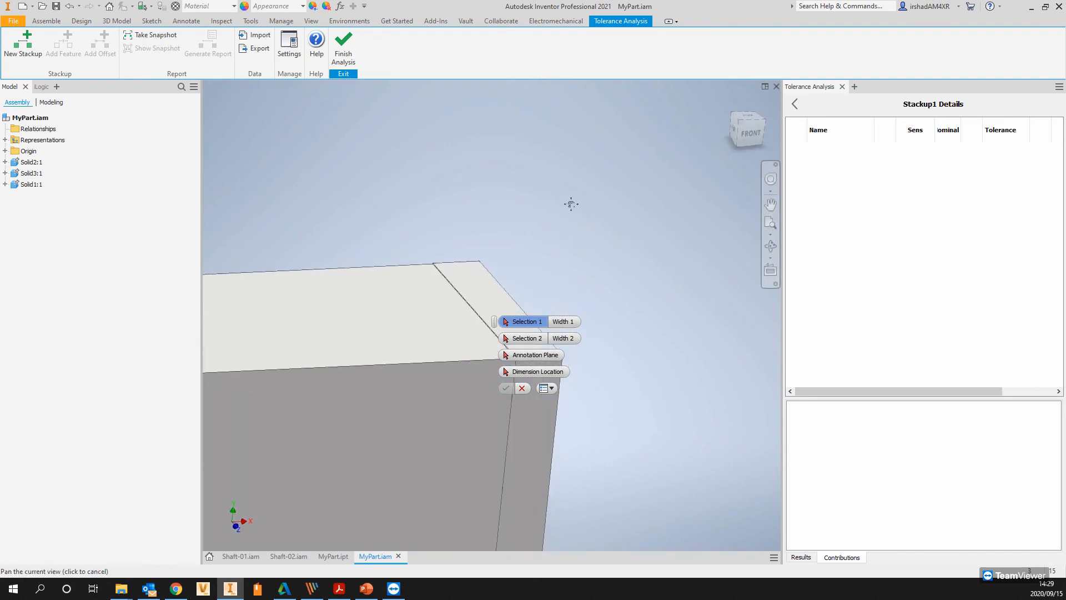
scroll(555, 201, down, 2)
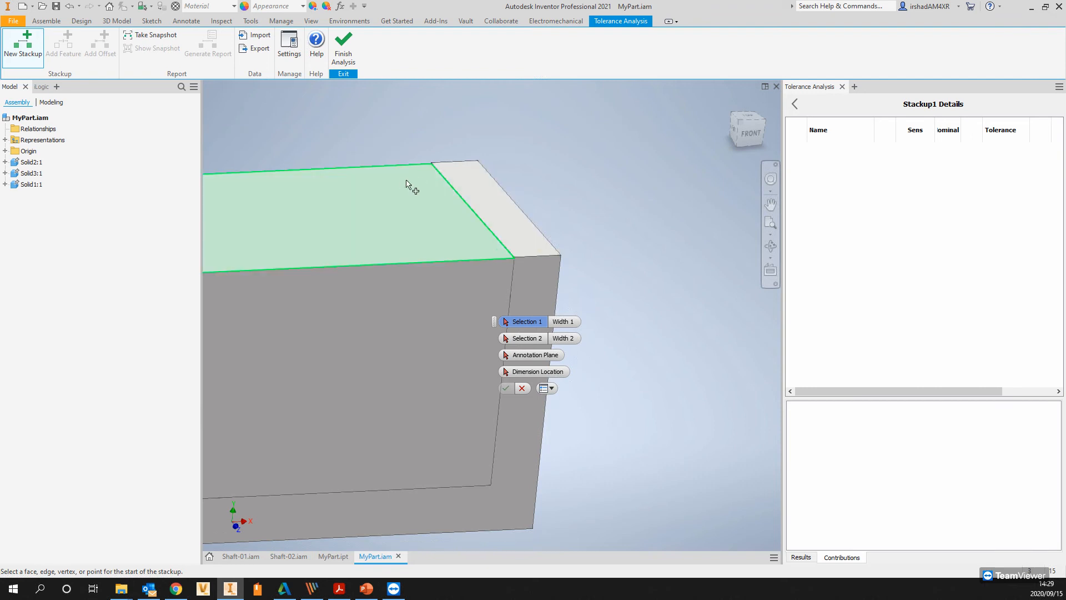
scroll(519, 266, down, 2)
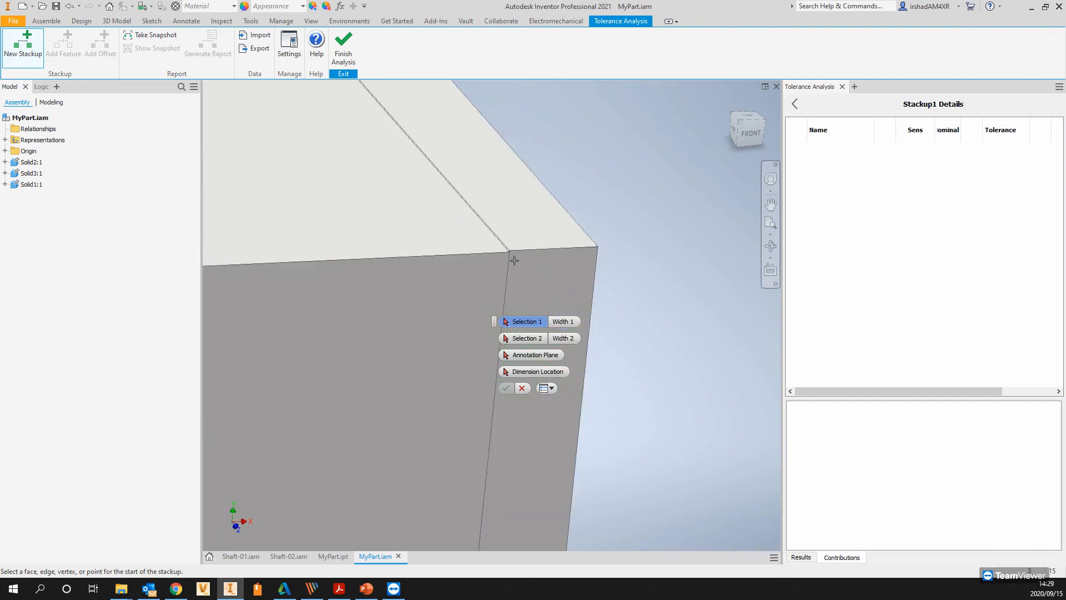
scroll(499, 240, down, 3)
scroll(481, 242, down, 3)
scroll(476, 233, up, 3)
shift+middle_drag(473, 220, 460, 214)
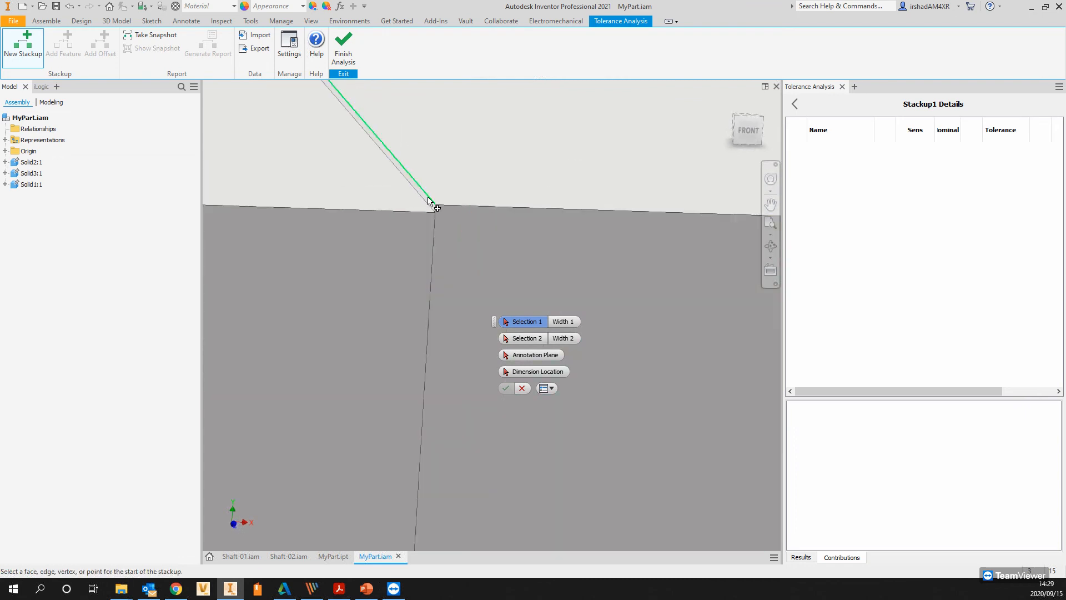
scroll(420, 192, down, 2)
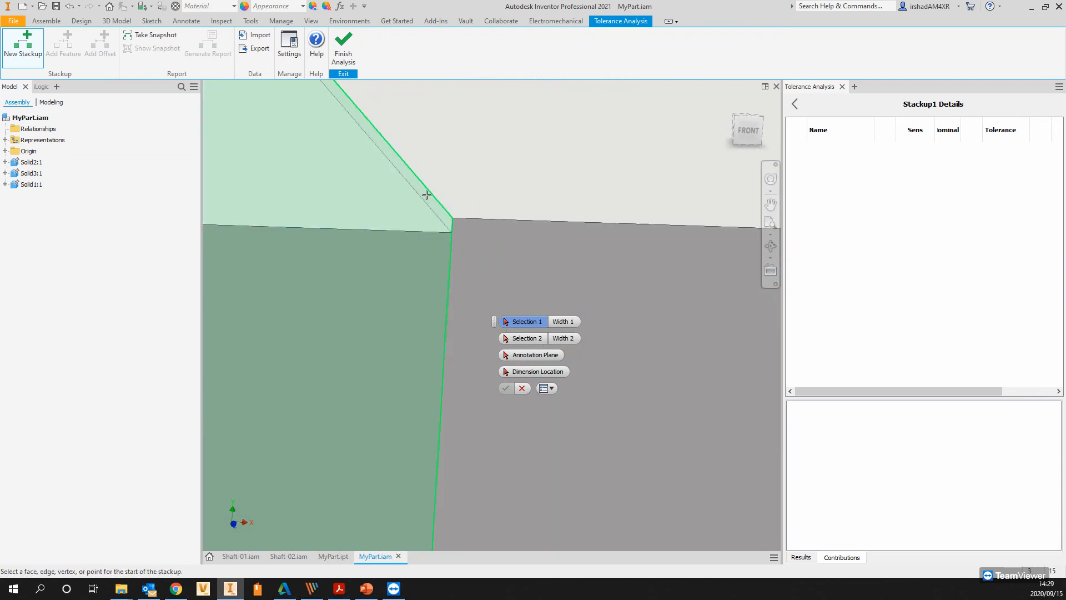
scroll(426, 195, up, 2)
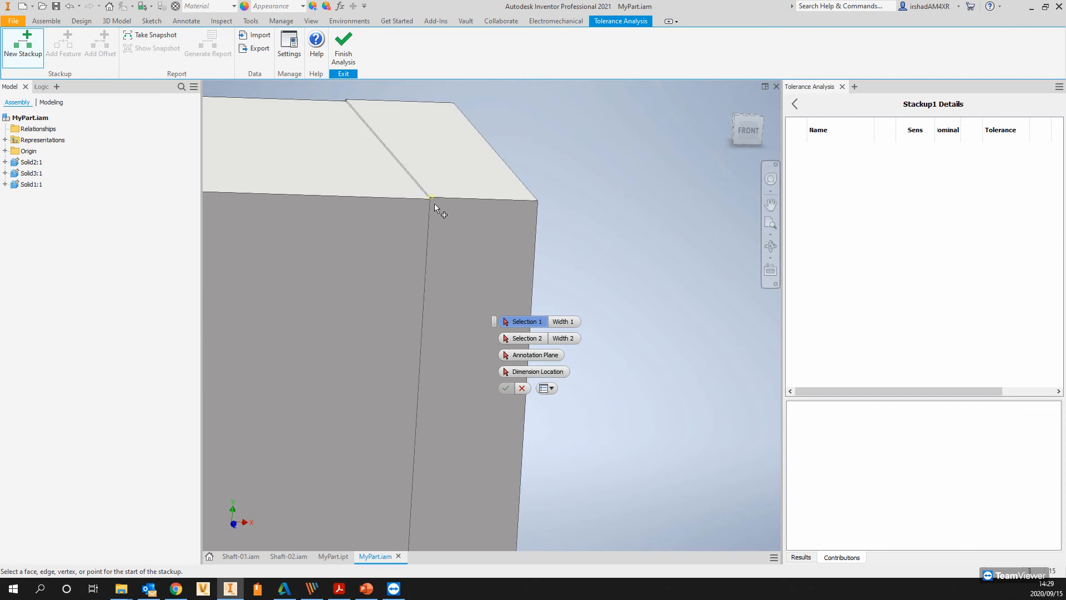
scroll(434, 204, down, 2)
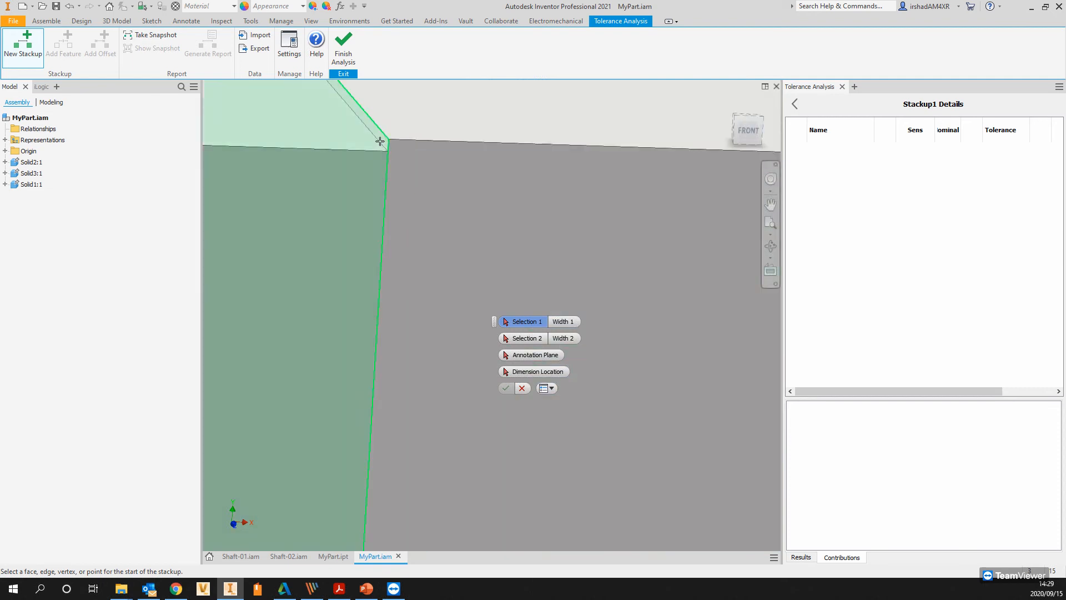
scroll(386, 147, down, 2)
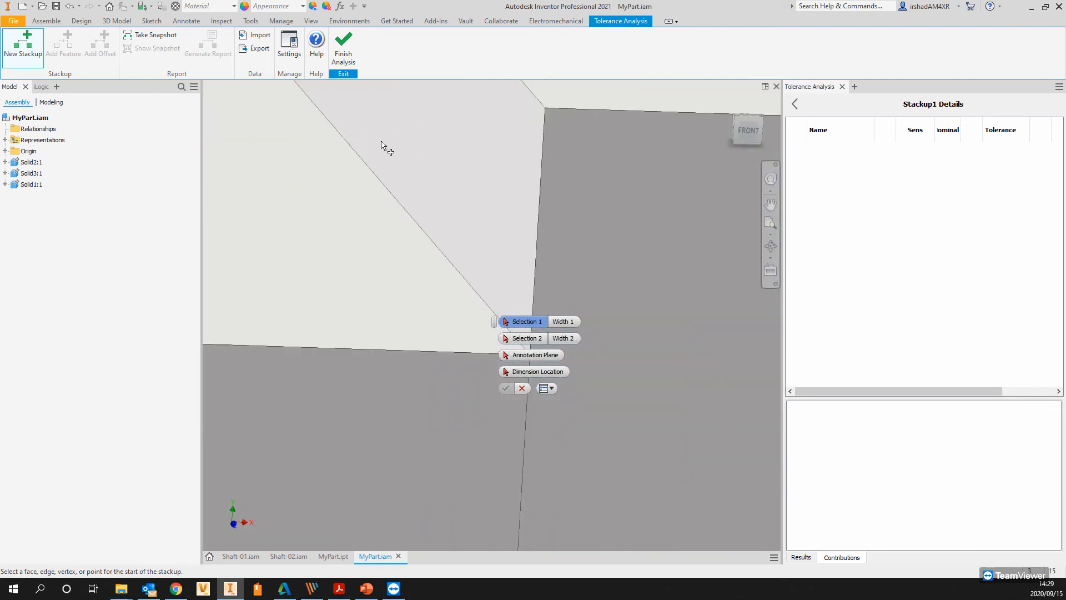
click(434, 149)
Choose the longer block's end face opposite that inner wall as the end of the stackup.
scroll(428, 172, up, 3)
middle_drag(441, 202, 381, 238)
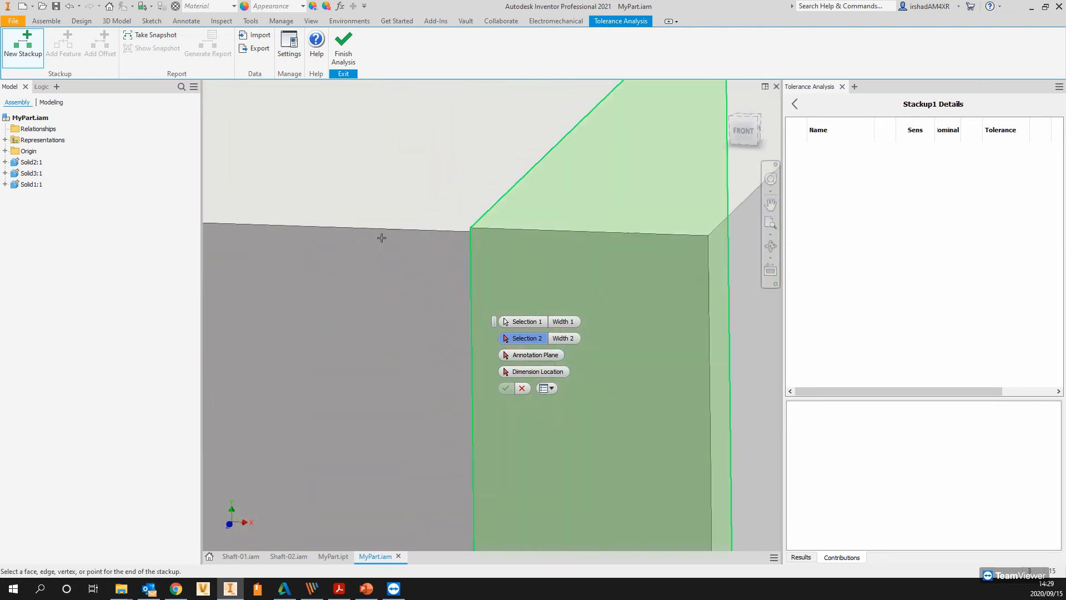
click(484, 256)
mouse_move(607, 226)
shift+middle_down()
mouse_move(576, 238)
mouse_move(604, 238)
mouse_move(611, 221)
mouse_move(588, 232)
shift+middle_up()
scroll(587, 232, down, 3)
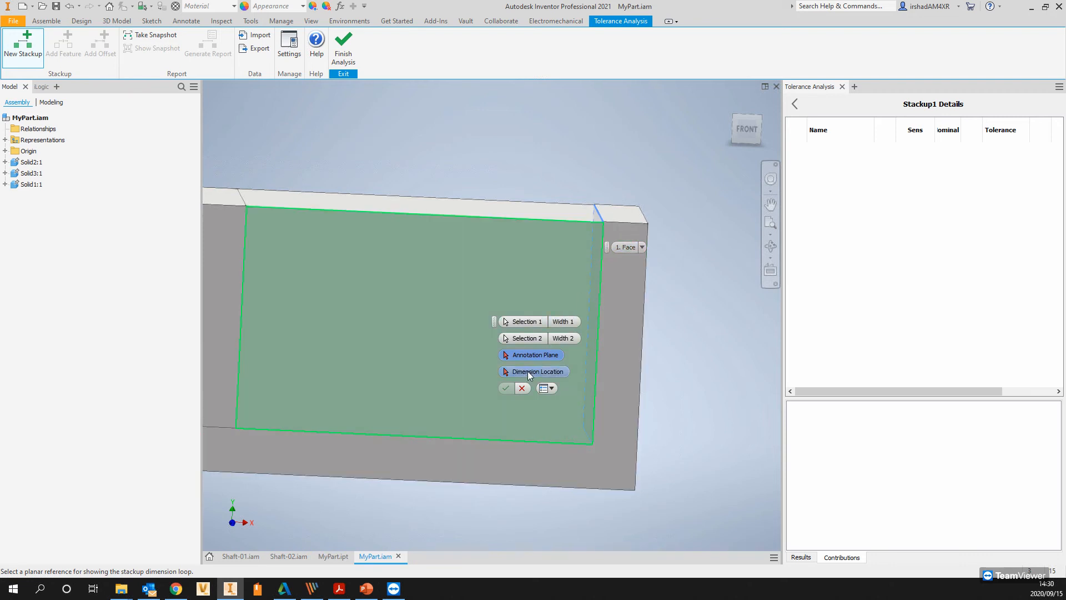
Use the assembly's XY Plane as the annotation plane and place the stackup dimension above the gap.
middle_drag(449, 364, 517, 365)
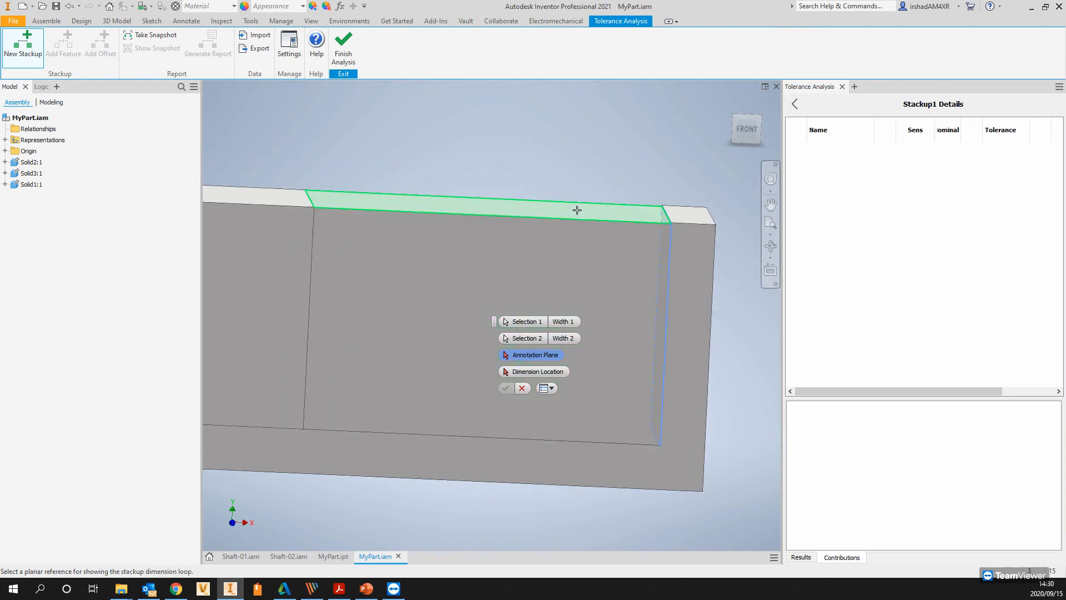
scroll(572, 188, up, 5)
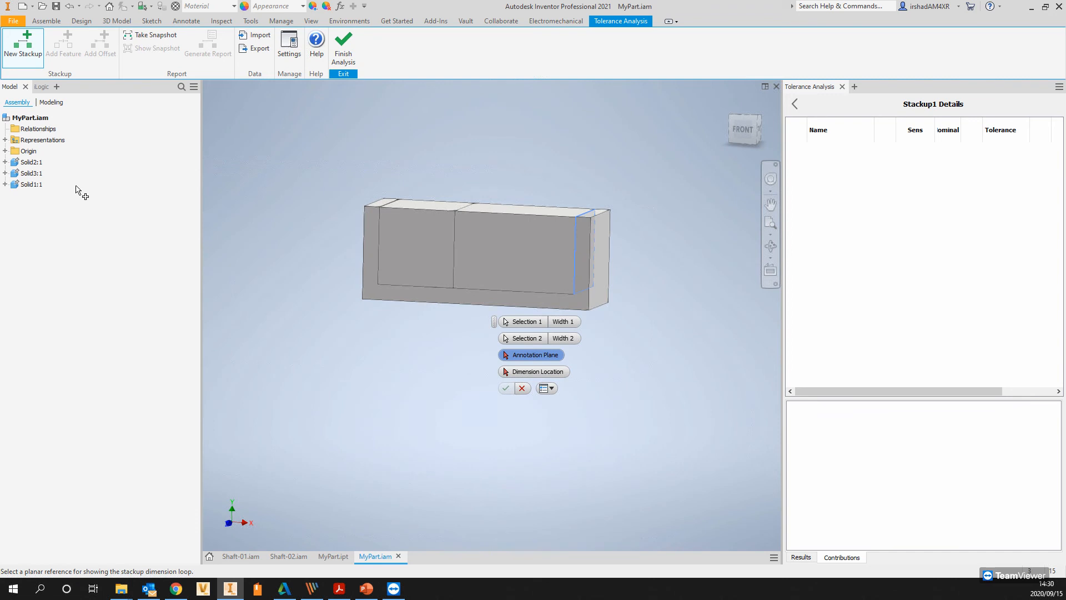
click(5, 151)
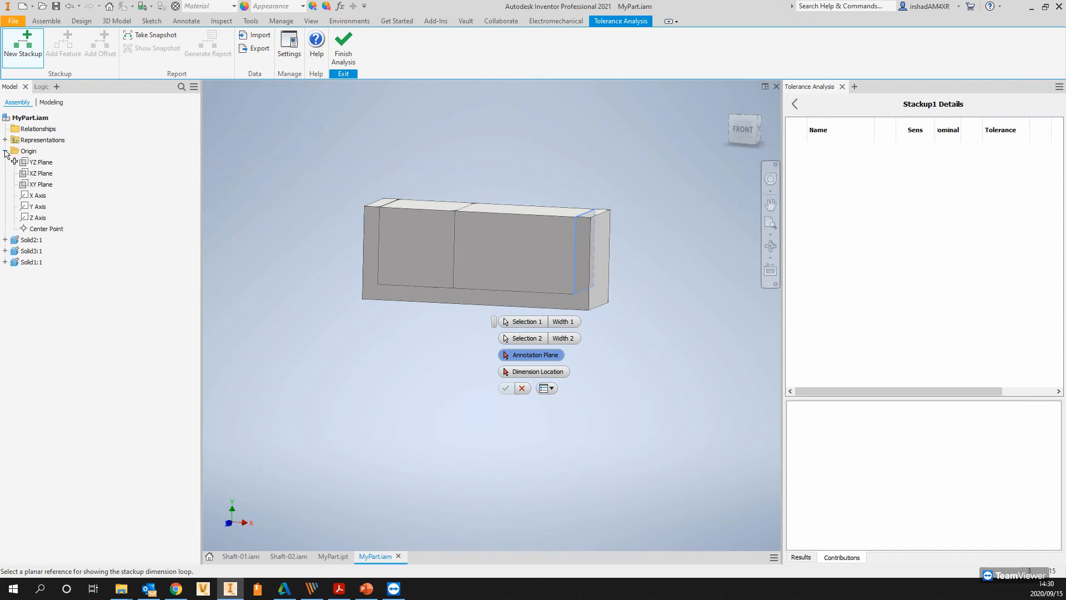
click(39, 184)
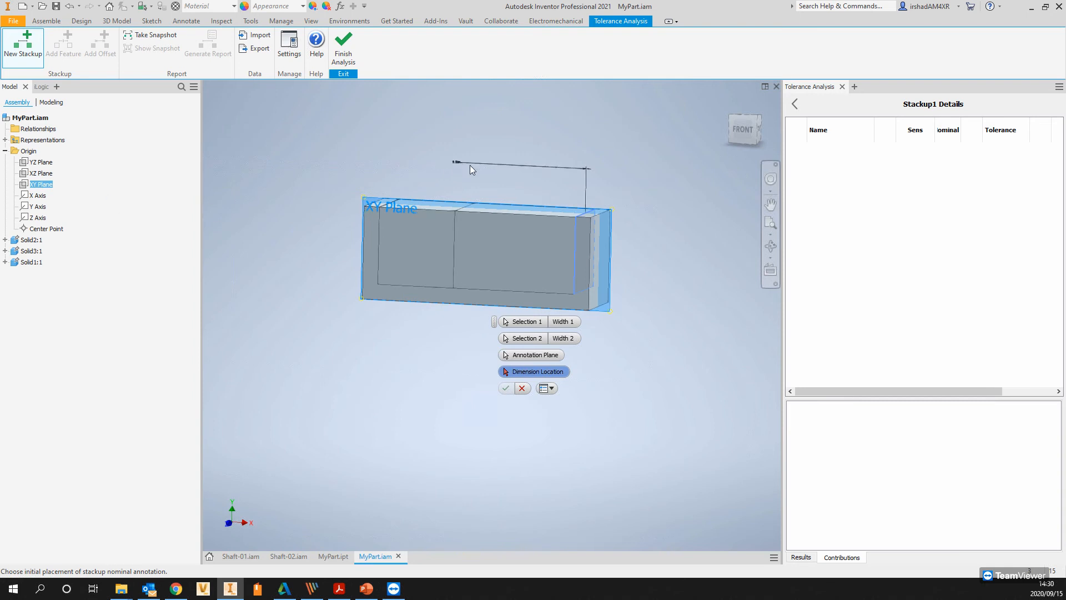
scroll(583, 192, up, 5)
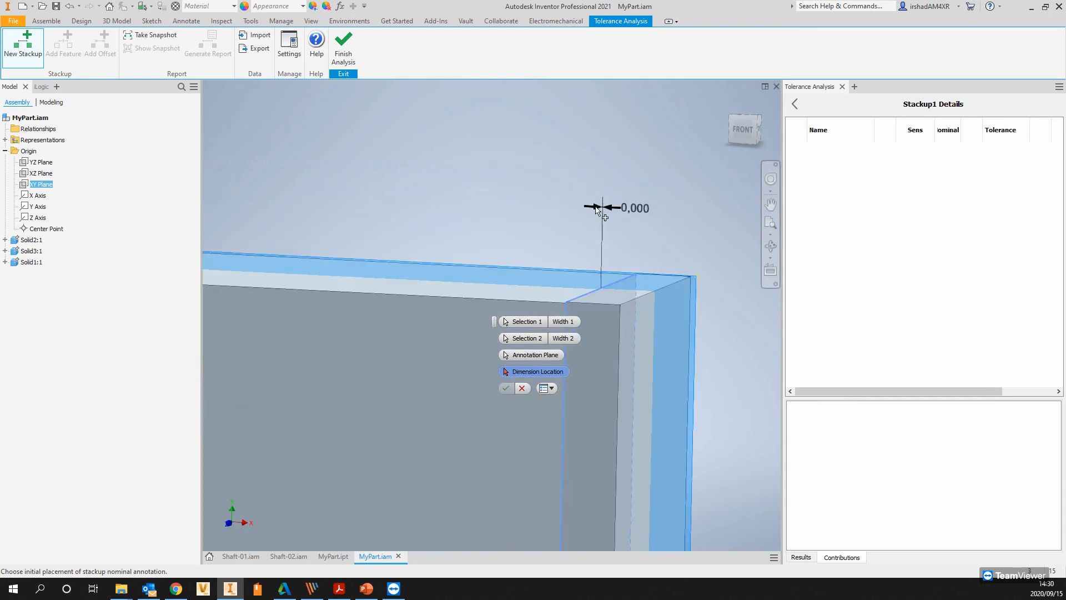
click(592, 201)
scroll(445, 323, down, 5)
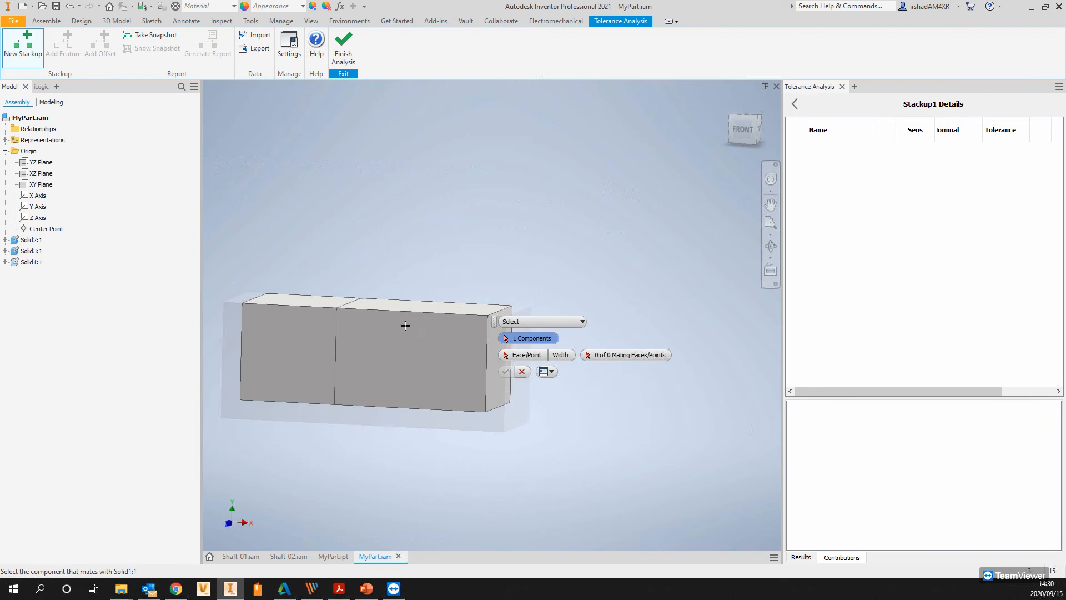
Try defining the stackup loop from Assembly Constraints/Joints, and return to the Select method.
shift+middle_drag(413, 351, 408, 294)
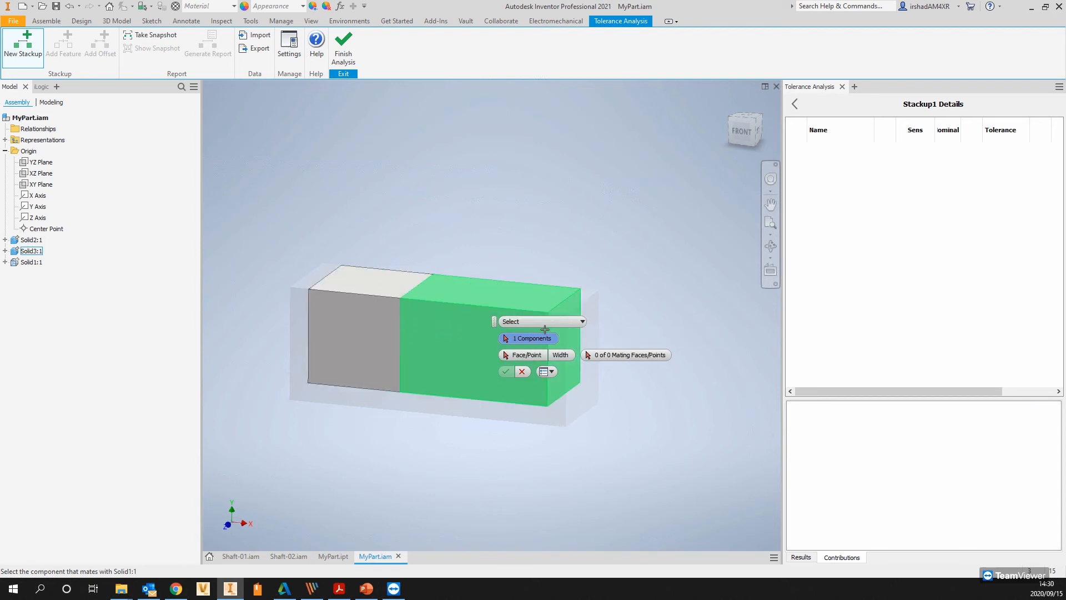
click(582, 322)
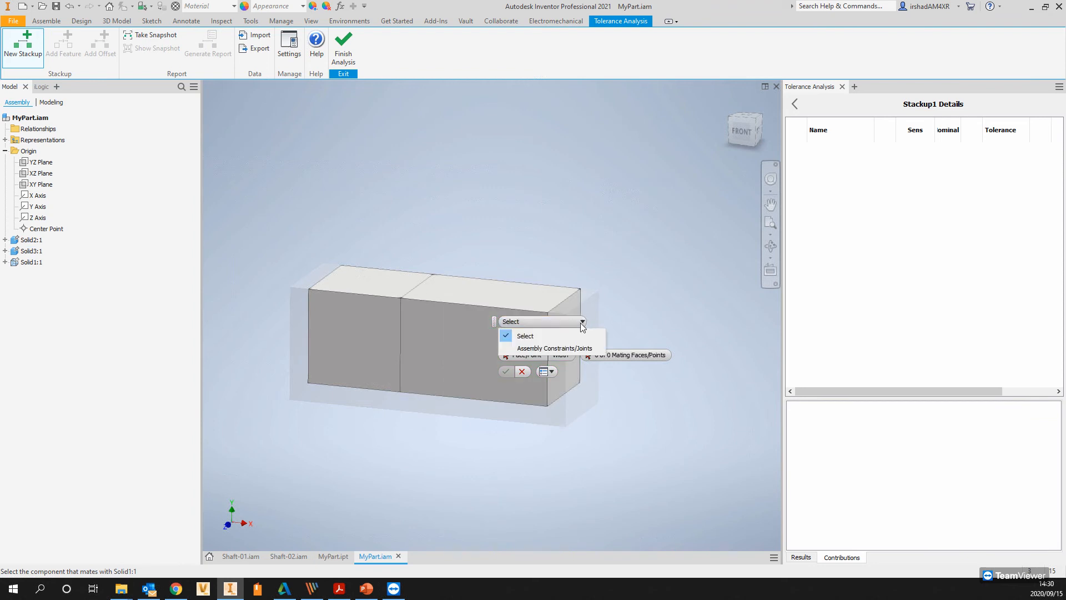
click(569, 347)
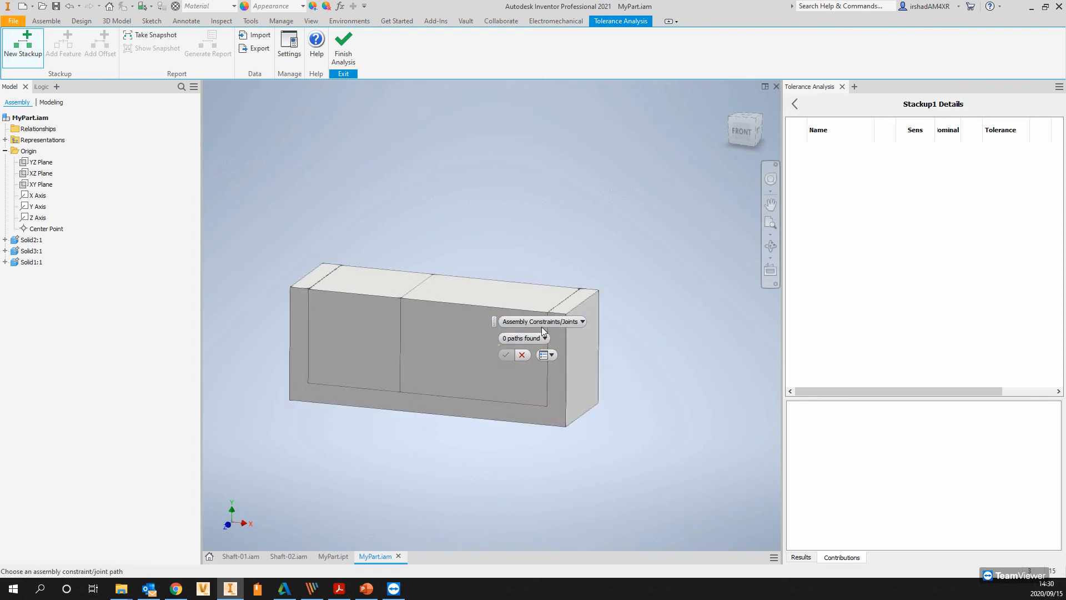
click(558, 322)
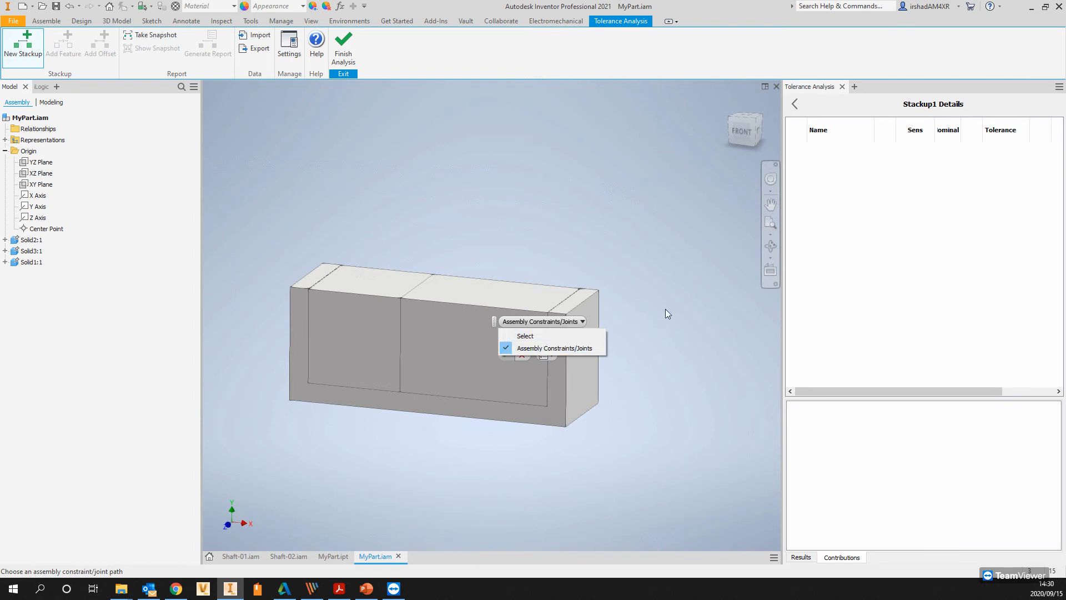
click(525, 336)
Set the longer block as the component mating with the U-shaped part, and pick a mating face on the U-shaped part.
click(403, 328)
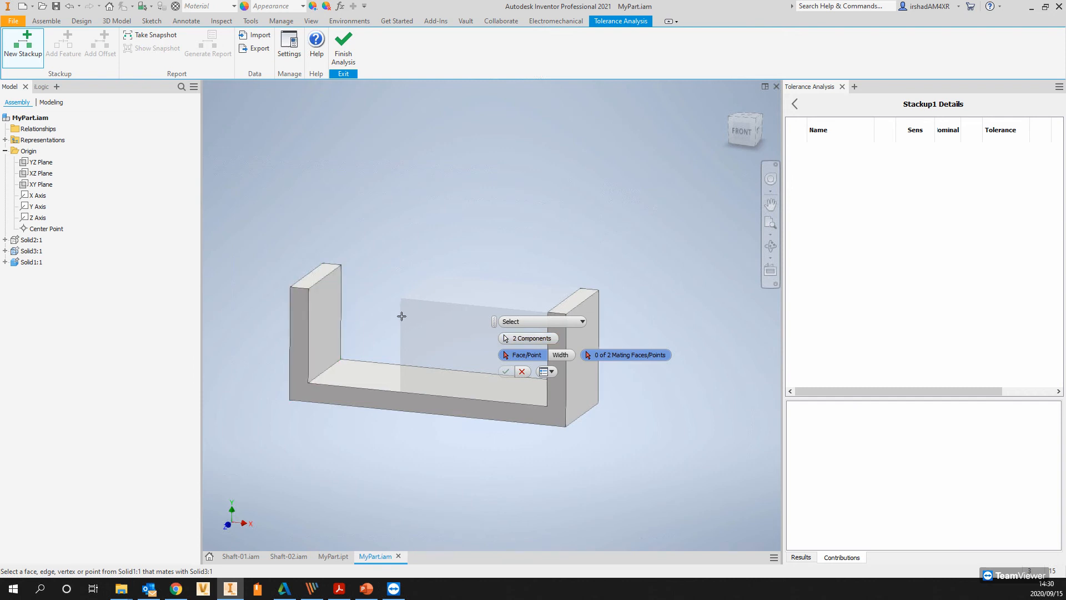
shift+middle_drag(454, 321, 449, 311)
mouse_move(361, 306)
shift+middle_down()
mouse_move(310, 311)
mouse_move(366, 315)
shift+middle_up()
click(542, 296)
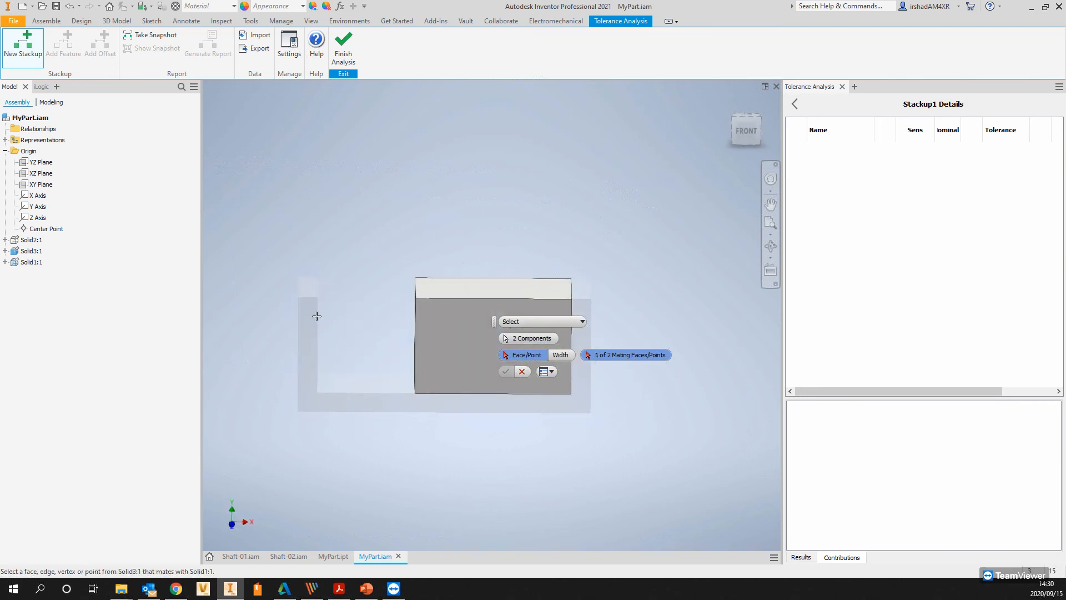
Try to reselect the loop components to include the shorter block, and cancel the new stackup.
shift+middle_drag(317, 316, 316, 305)
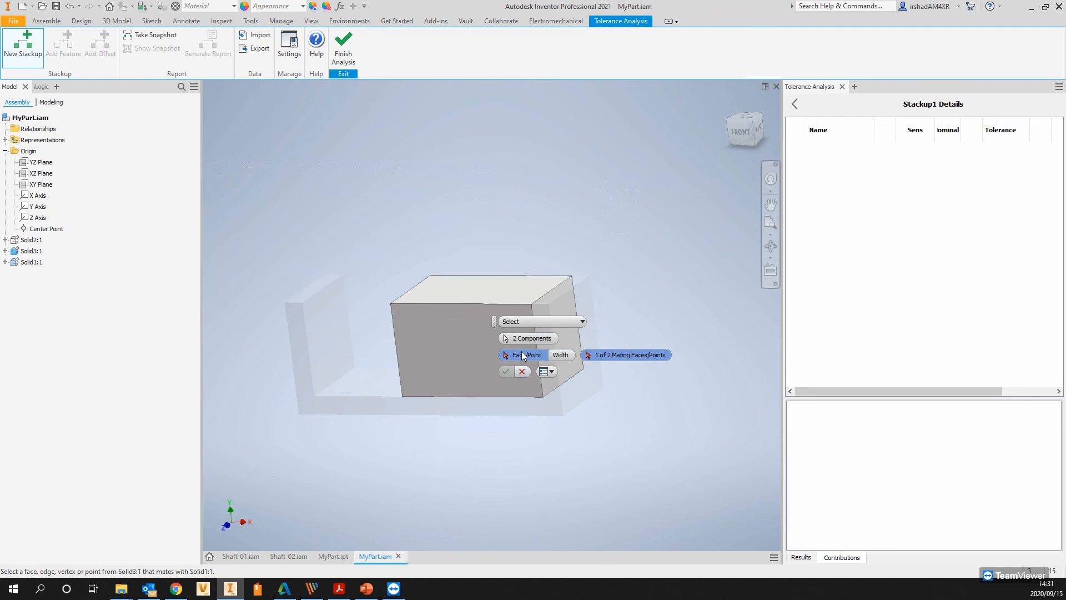
click(530, 338)
click(341, 325)
click(340, 326)
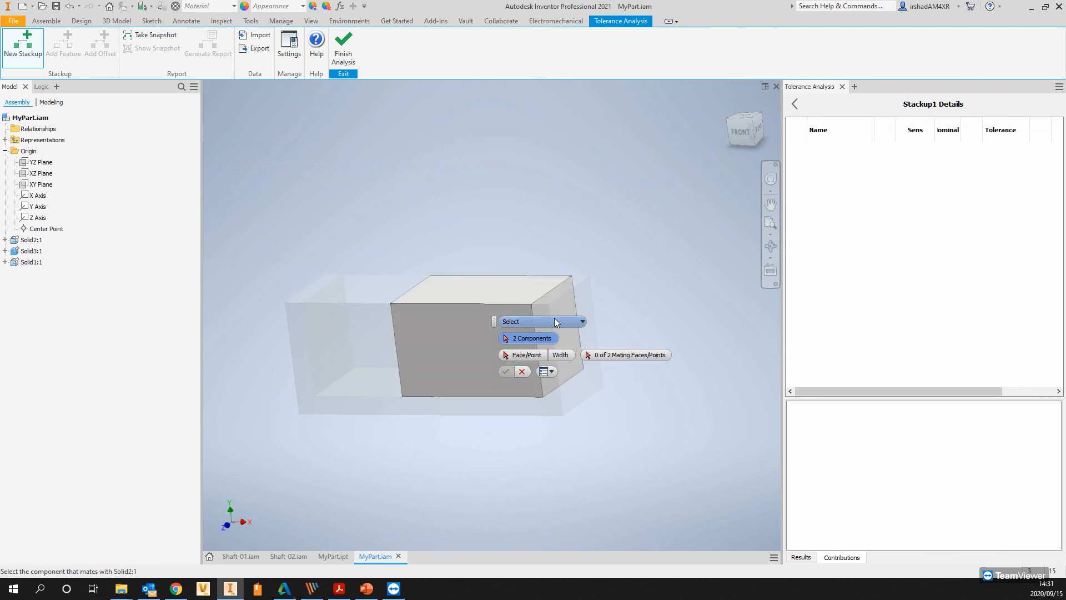
shift+middle_drag(387, 345, 445, 352)
key(Escape)
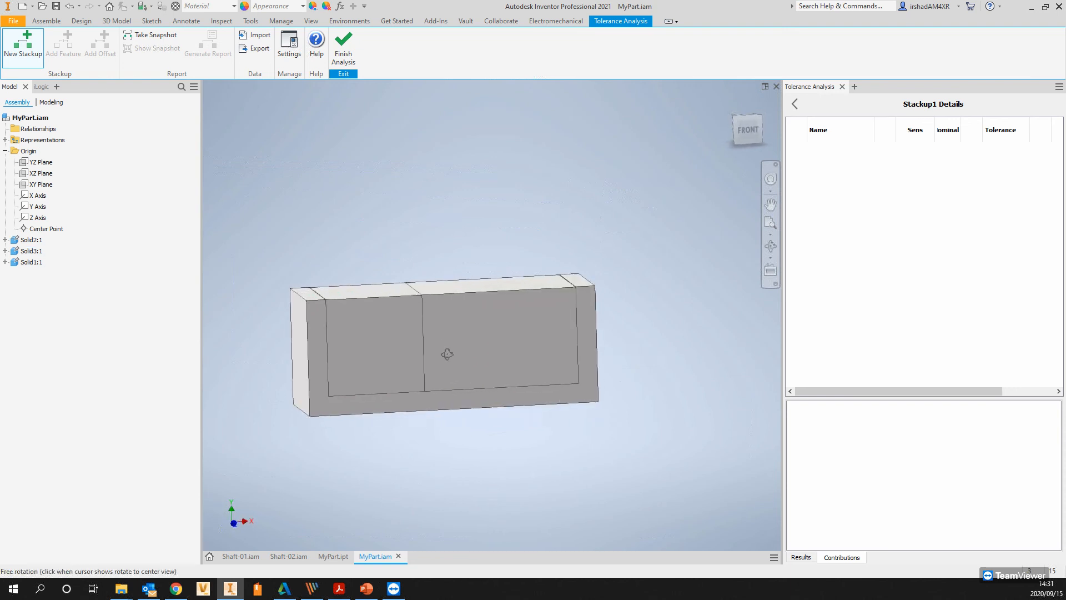
scroll(335, 267, up, 5)
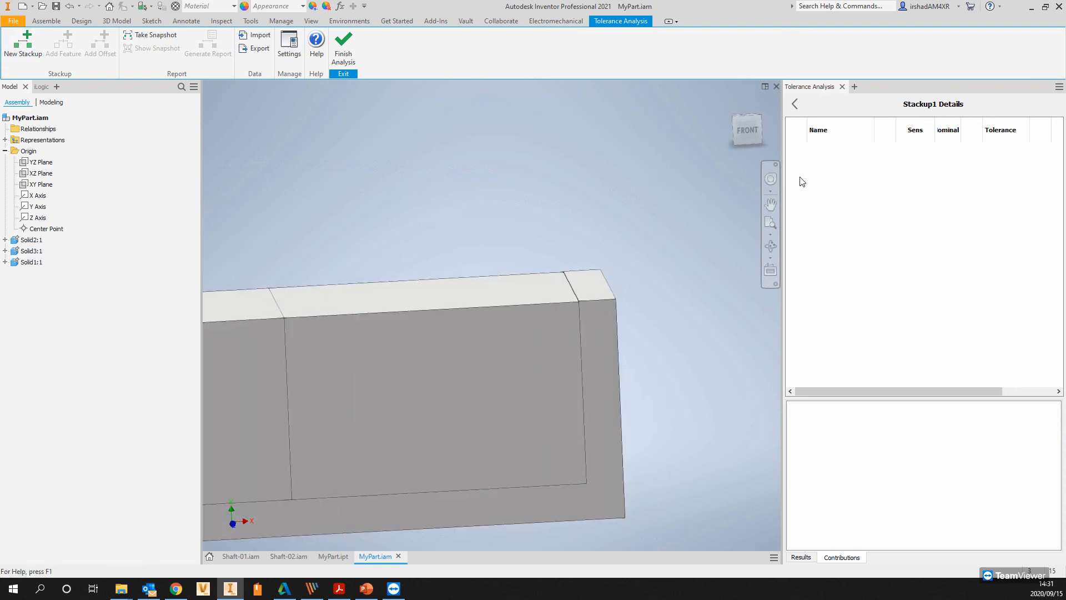
Start a new stackup between the facing faces at the gap between the longer block and the U-shaped part's wall.
shift+middle_drag(588, 297, 671, 306)
click(23, 44)
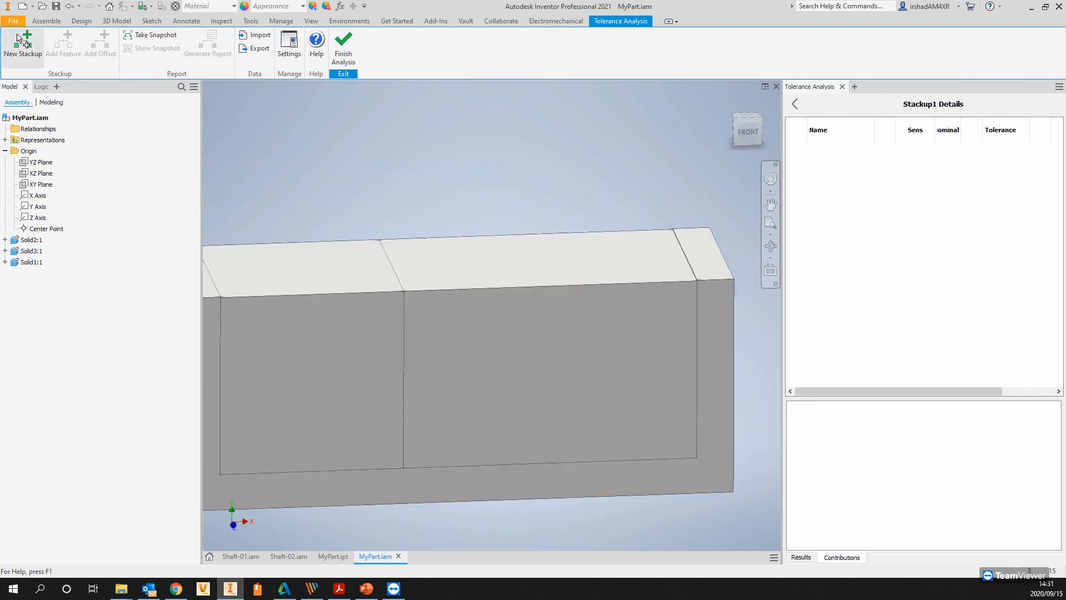
scroll(622, 238, up, 5)
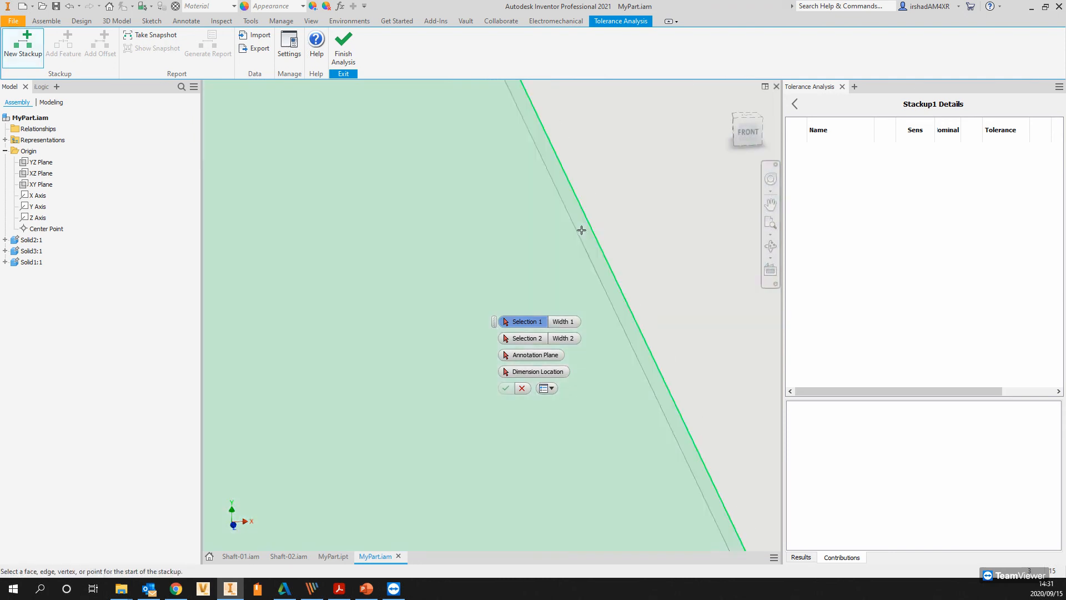
click(583, 229)
scroll(578, 239, down, 5)
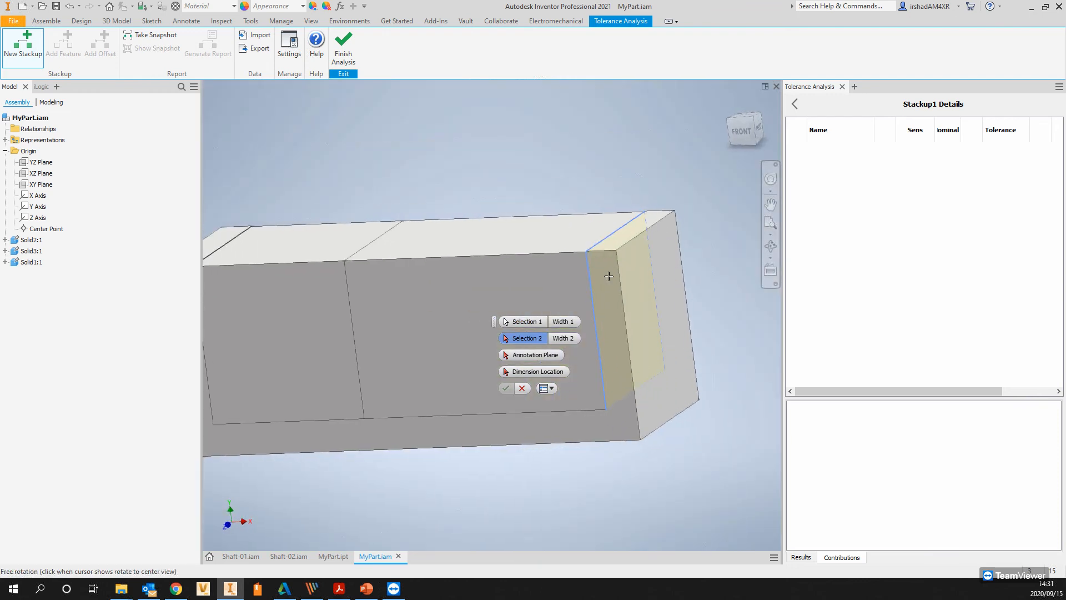
scroll(605, 275, up, 5)
right_click(598, 272)
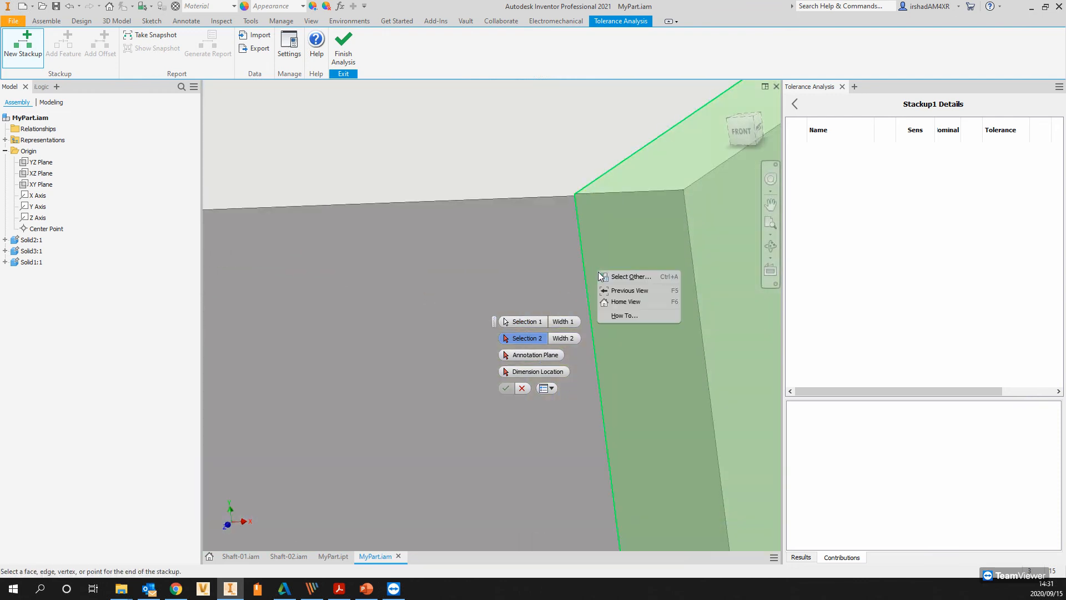
click(603, 275)
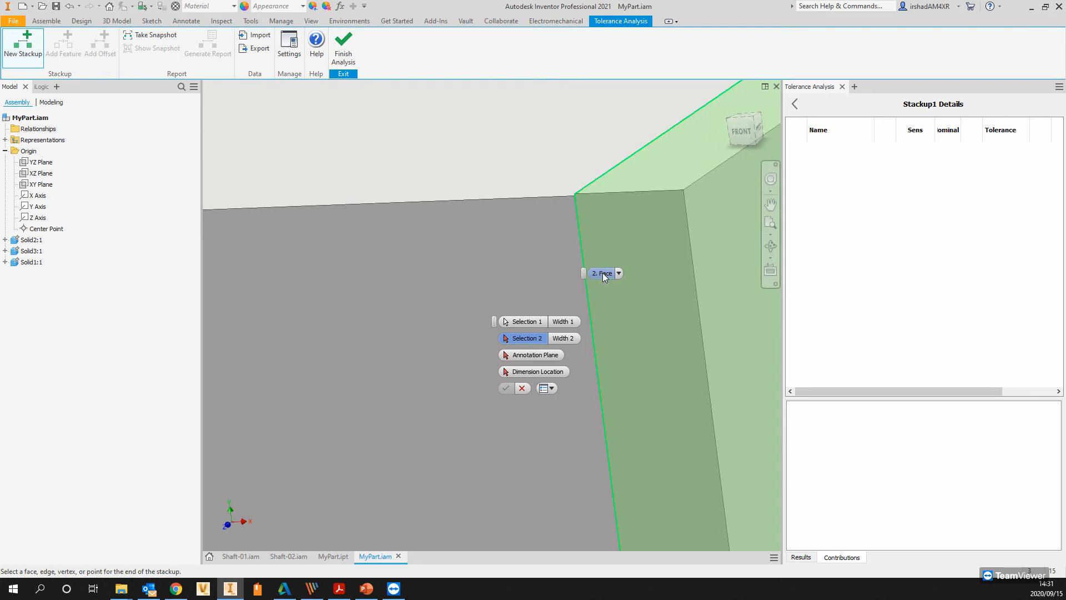
click(604, 274)
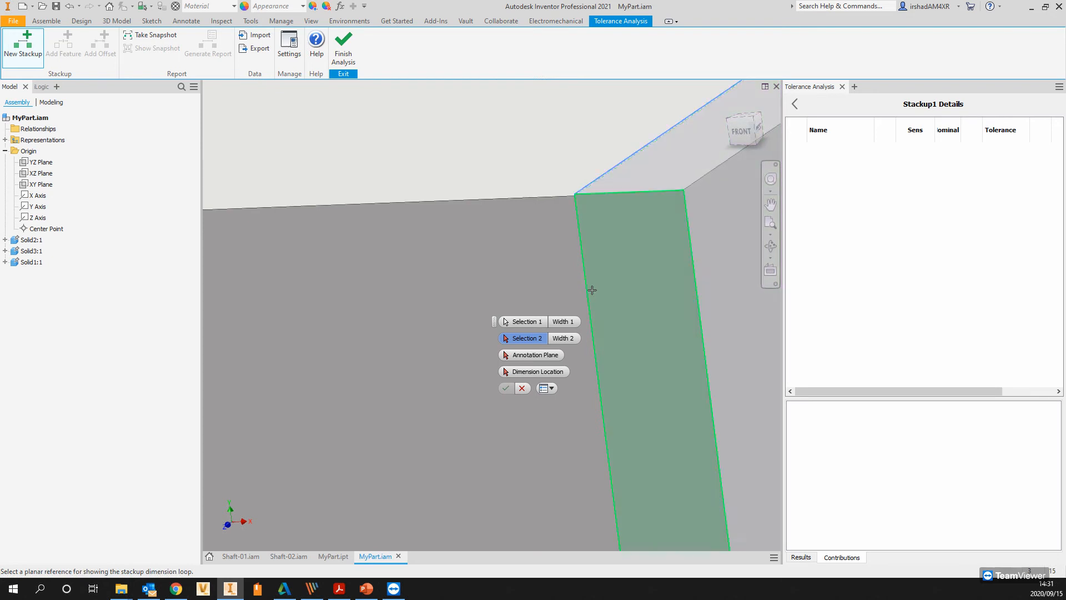
Use the assembly's XY Plane as the annotation plane and place the stackup dimension above the gap.
scroll(577, 311, down, 3)
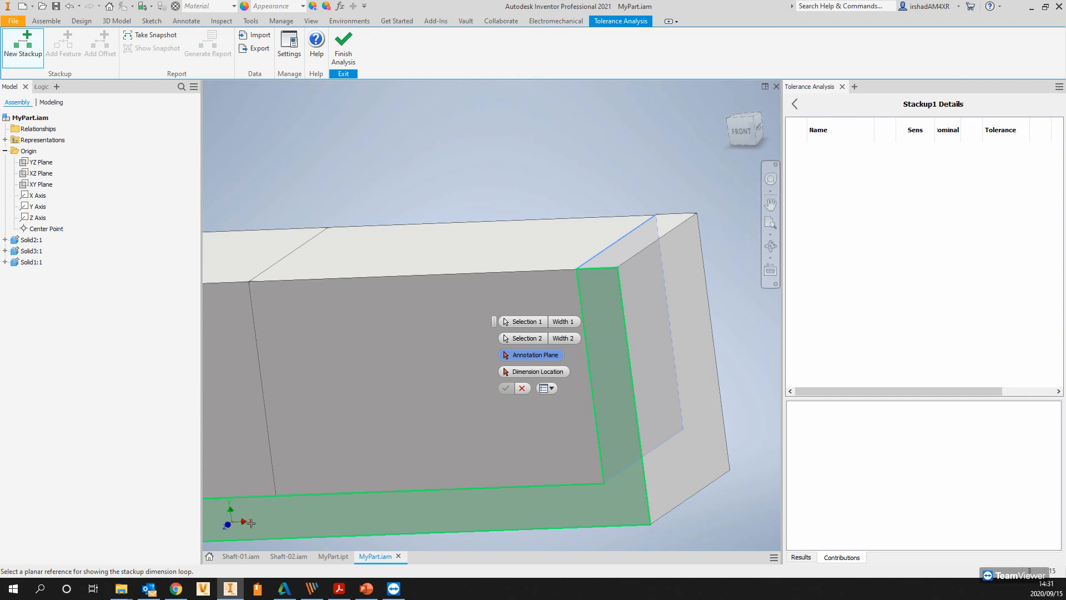
click(41, 187)
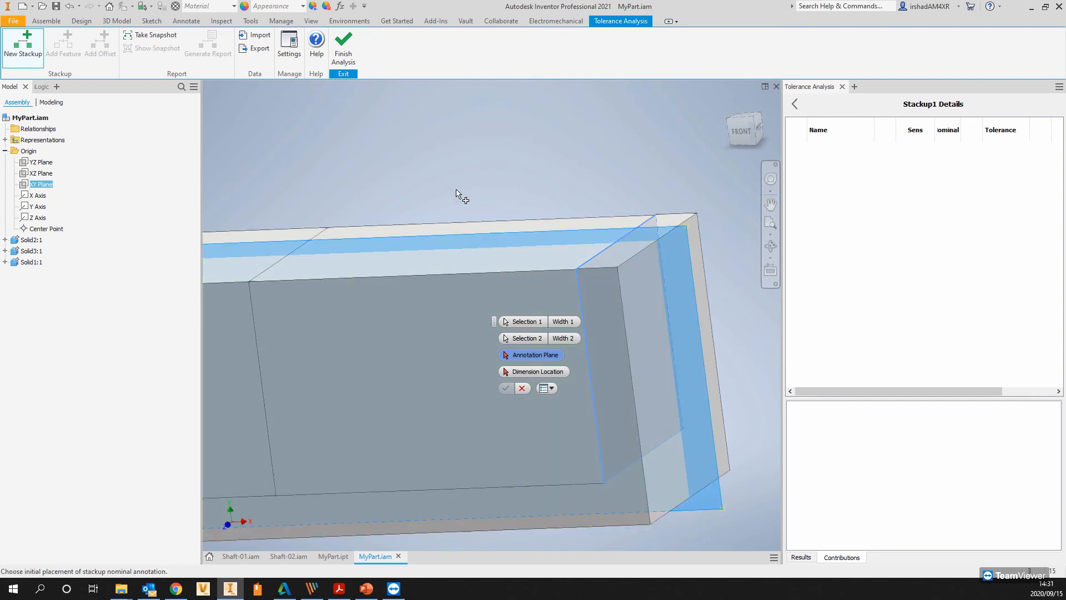
click(588, 166)
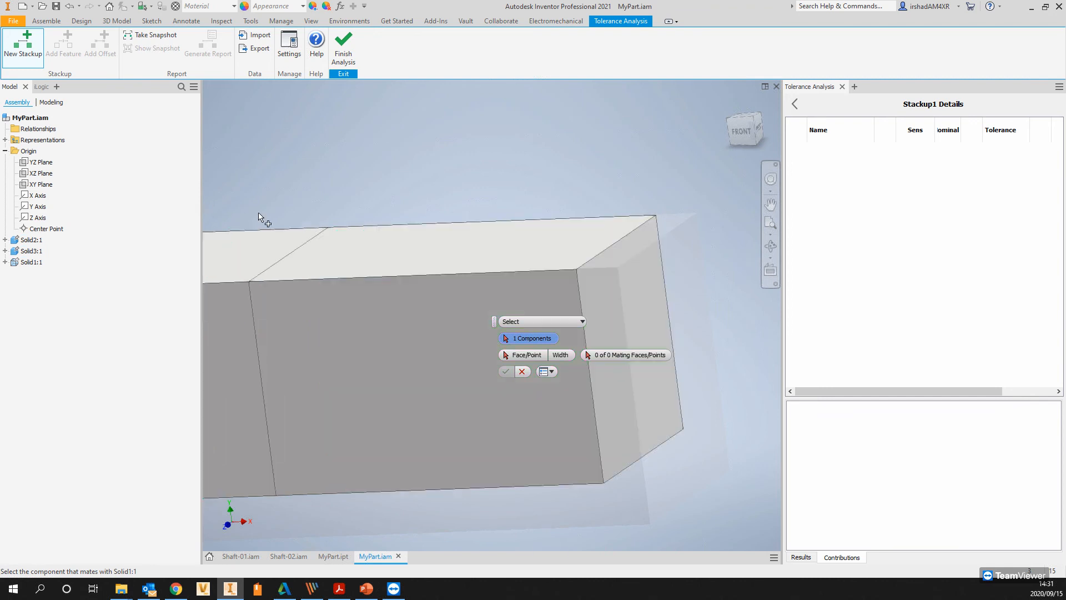
Add the longer block to the stackup loop and pick the inner face of the U-shaped part's far wall as the mating face.
shift+middle_drag(387, 242, 452, 236)
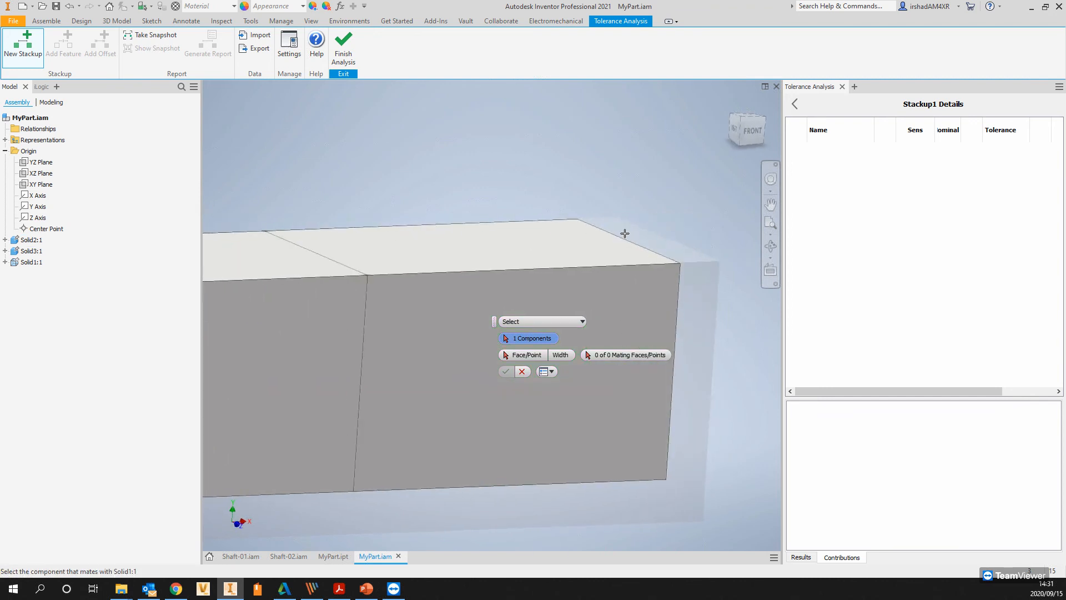
click(416, 269)
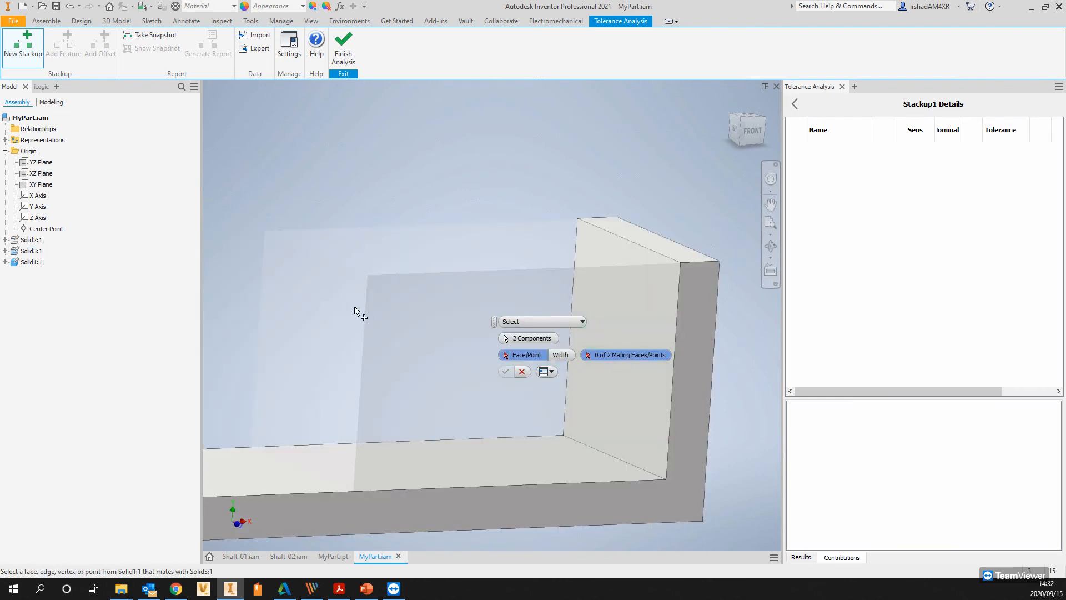
shift+middle_drag(376, 268, 299, 293)
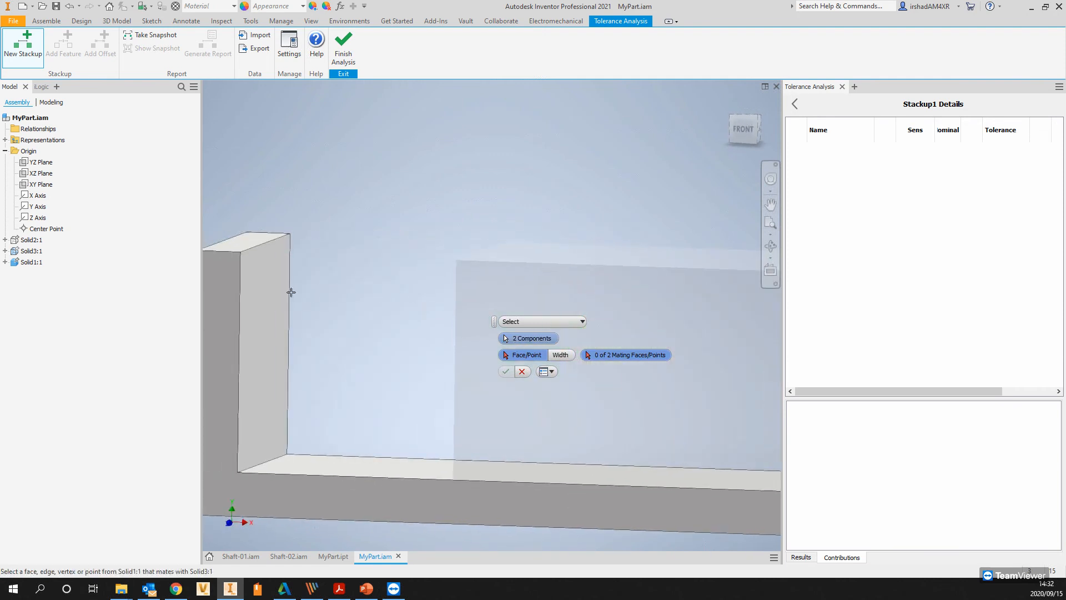
click(269, 294)
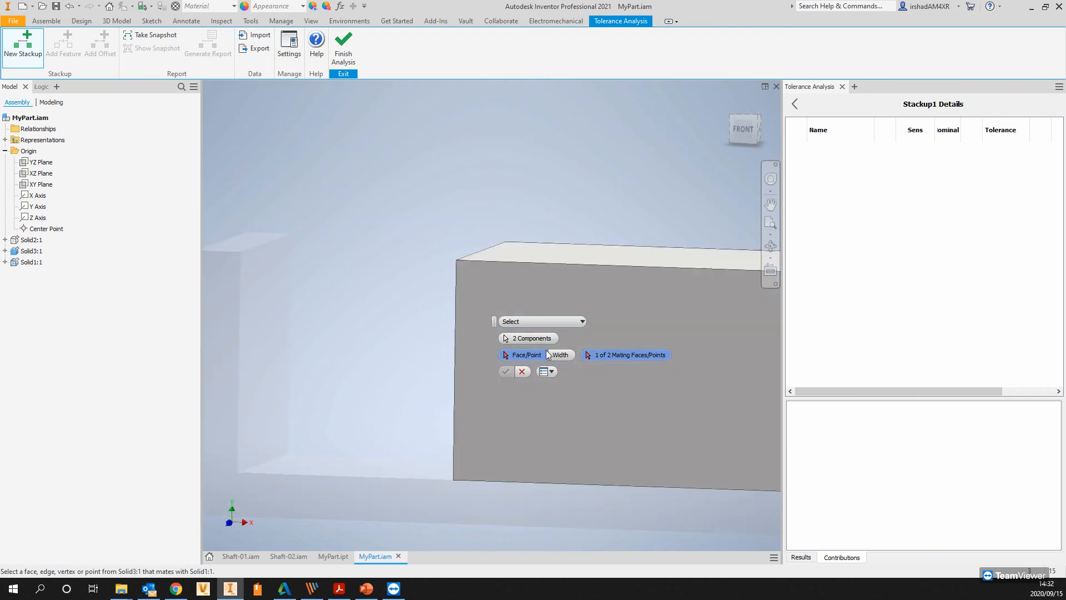
Try to reselect the loop components with the shorter block included, and cancel the new stackup.
click(504, 334)
click(387, 314)
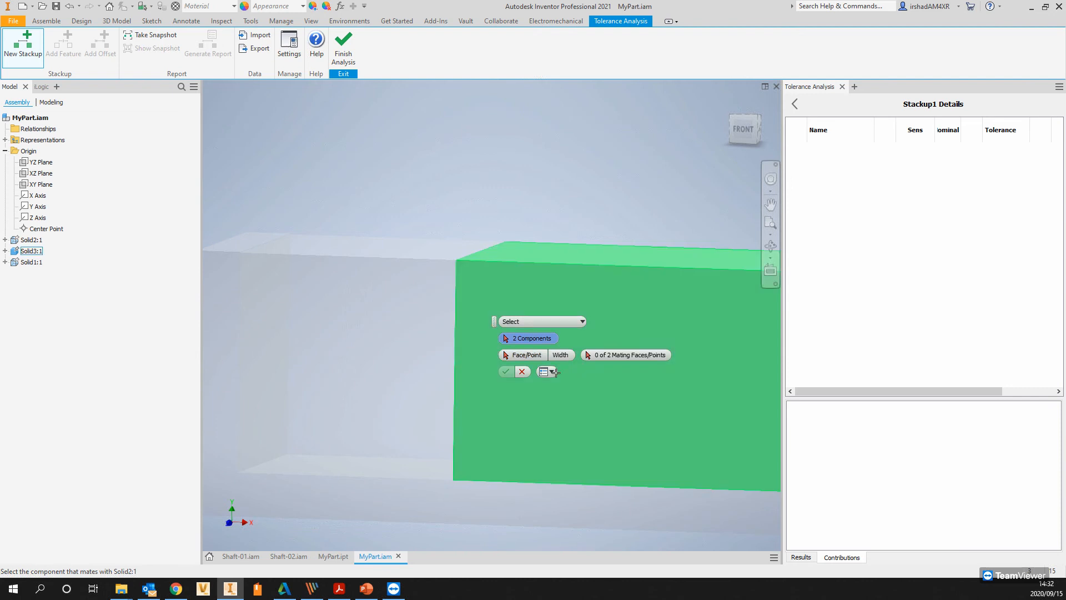
click(522, 371)
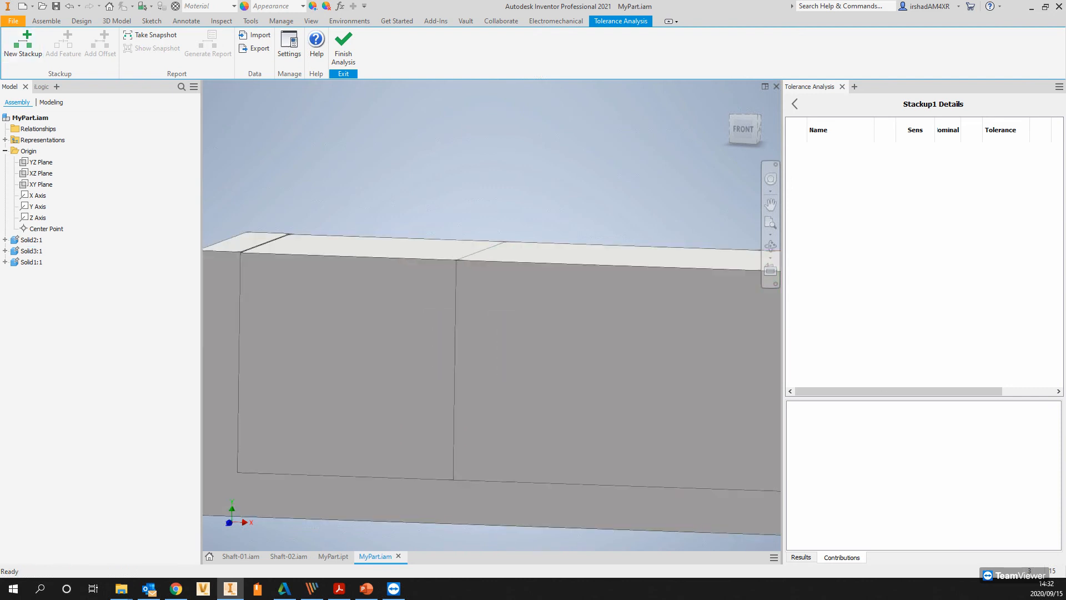
Compare the finished stackup in Shaft-02.iam with the block arrangement in MyPart.iam.
scroll(607, 244, down, 5)
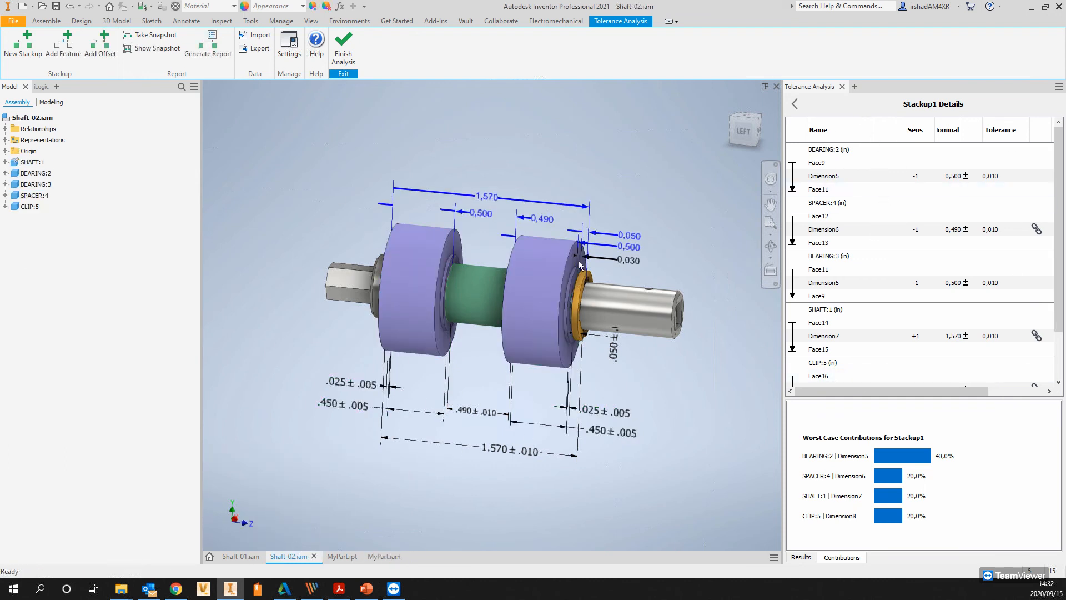
mouse_move(509, 320)
shift+middle_down()
mouse_move(557, 311)
mouse_move(594, 317)
mouse_move(607, 333)
mouse_move(506, 320)
shift+middle_up()
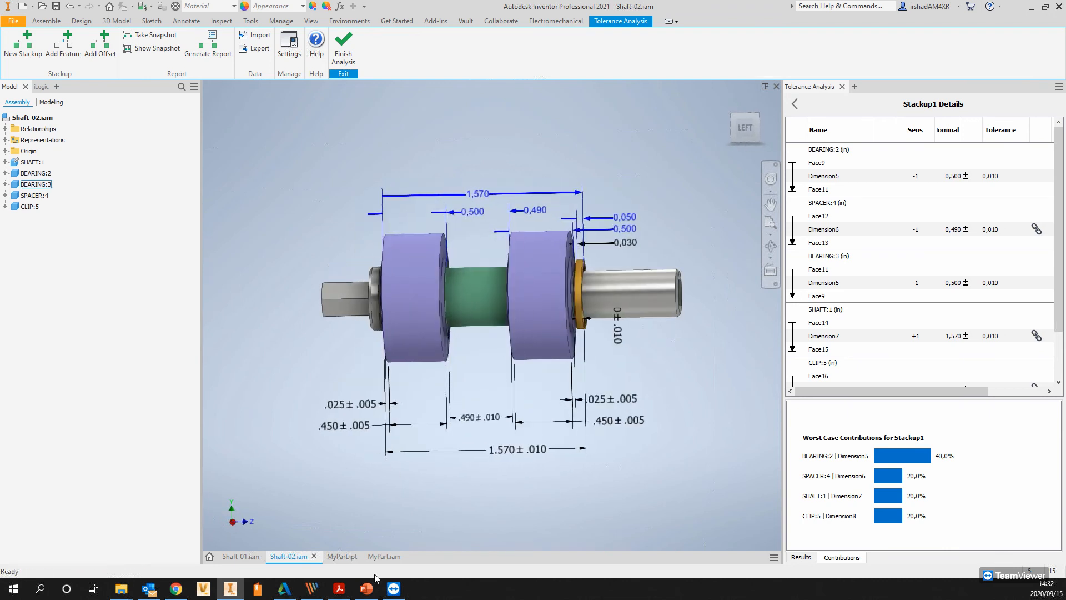
click(383, 559)
shift+middle_drag(577, 382, 510, 377)
shift+middle_drag(371, 473, 476, 452)
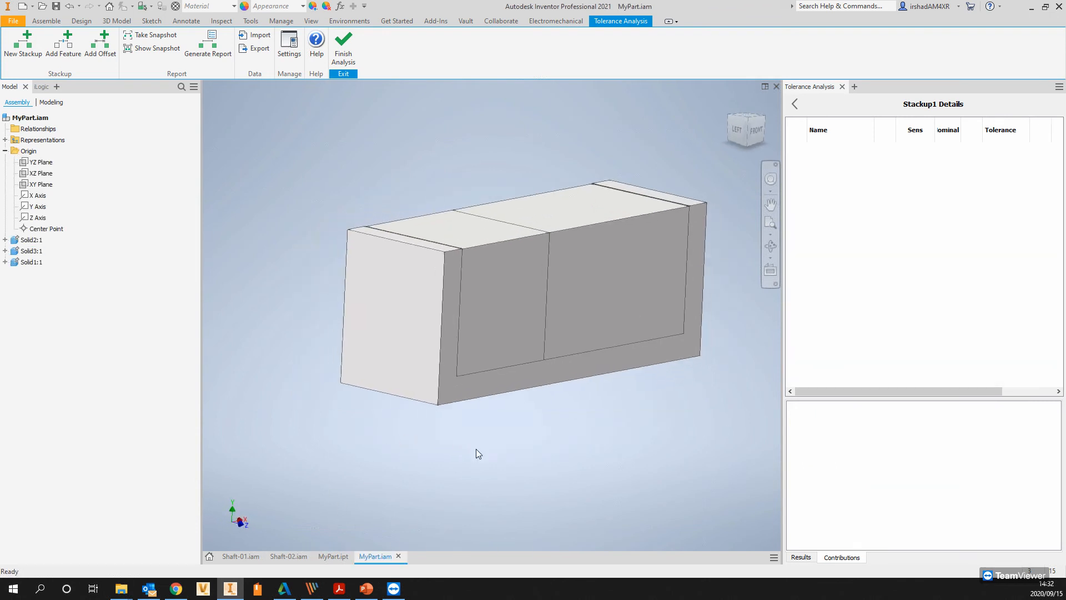
Switch to the Shaft-01.iam assembly and open it in the Tolerance Analysis environment.
click(242, 557)
middle_drag(534, 358, 416, 378)
mouse_move(459, 377)
shift+middle_down()
mouse_move(483, 364)
mouse_move(464, 377)
shift+middle_up()
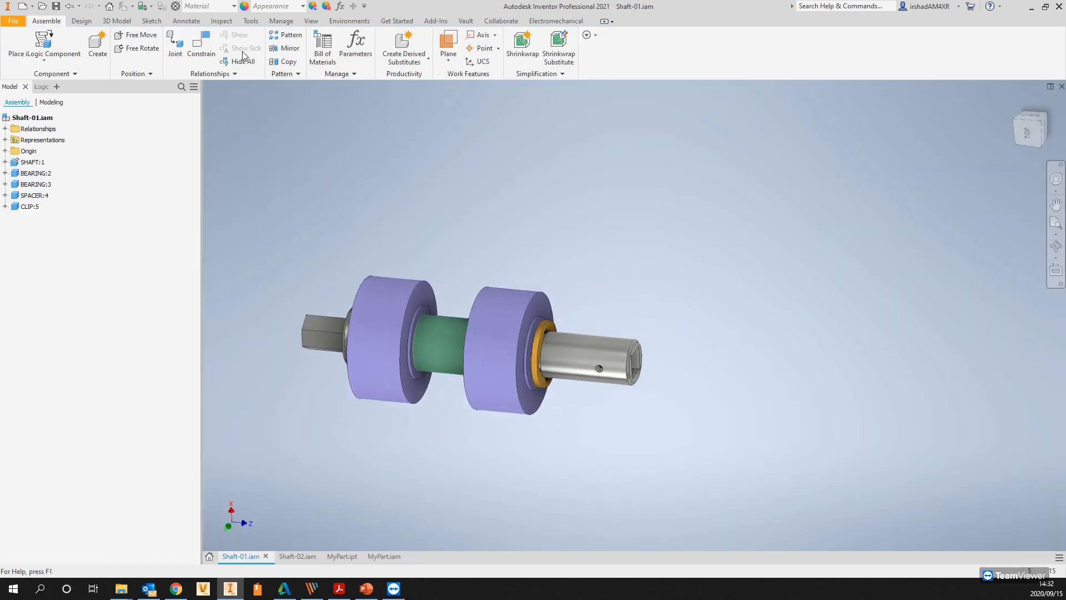
click(349, 21)
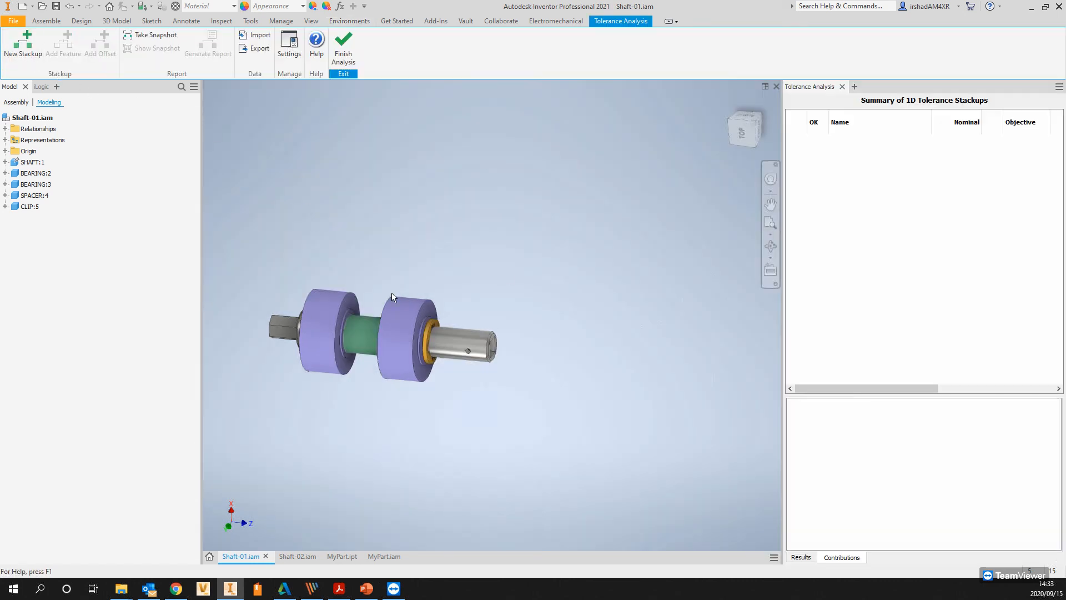
middle_drag(432, 277, 510, 274)
scroll(477, 314, down, 1)
middle_drag(478, 314, 548, 313)
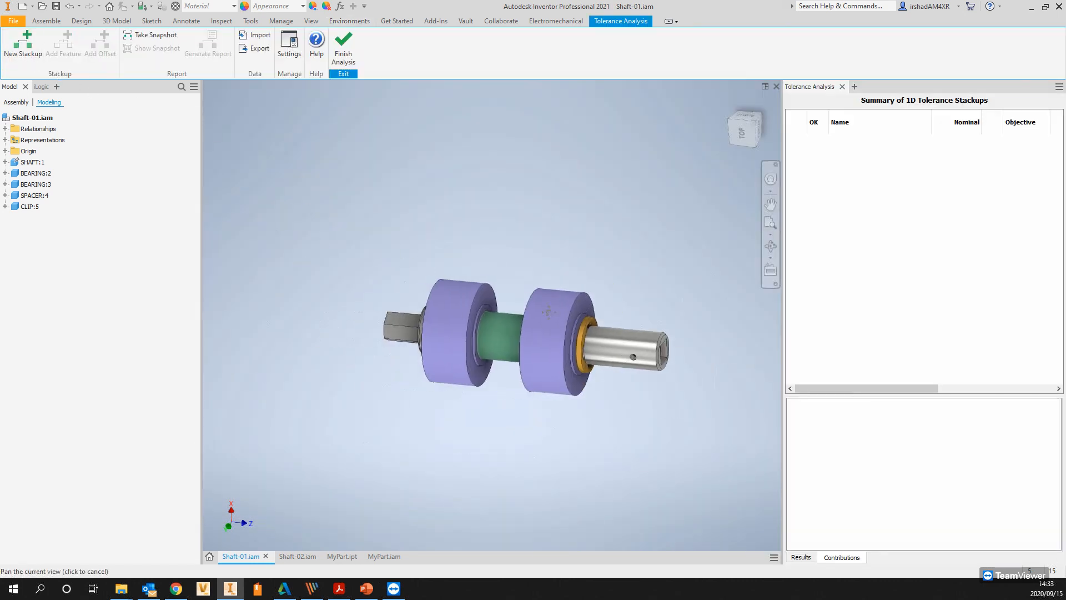
scroll(564, 307, down, 2)
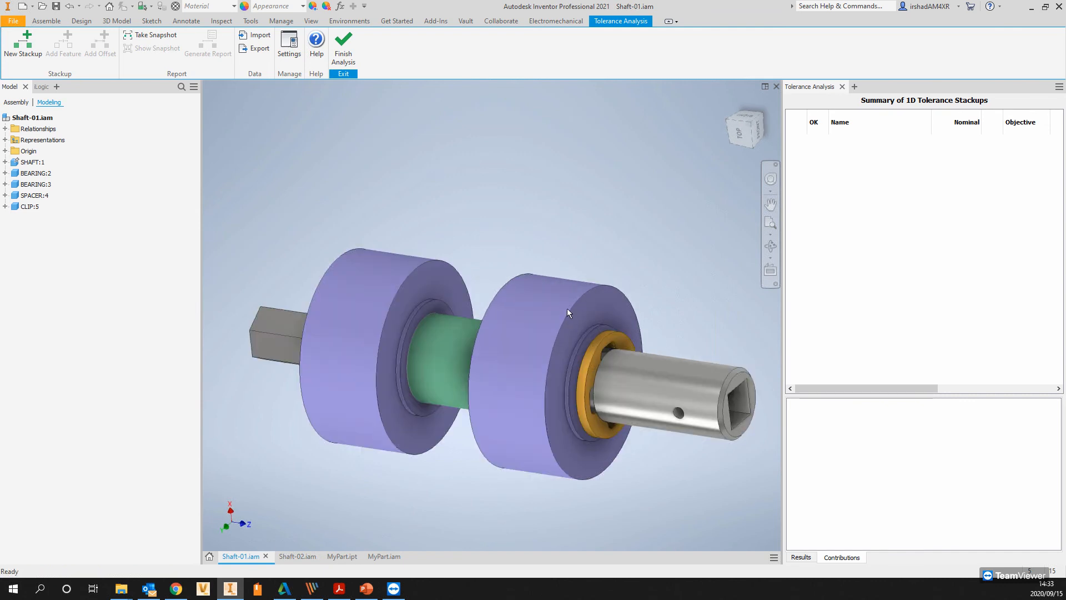
Start a new stackup from the orange clip's inner face to the adjacent bearing's facing end face.
mouse_move(597, 316)
shift+middle_down()
mouse_move(609, 319)
mouse_move(597, 305)
shift+middle_up()
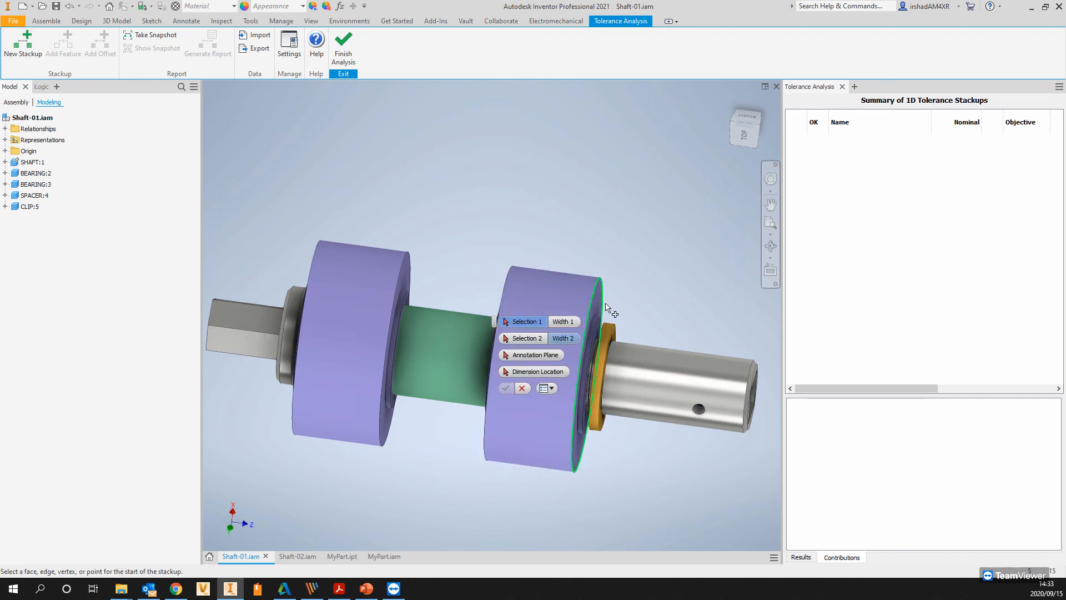
mouse_move(619, 280)
shift+middle_down()
mouse_move(635, 283)
mouse_move(614, 281)
shift+middle_up()
scroll(620, 314, up, 5)
shift+middle_drag(637, 340, 670, 347)
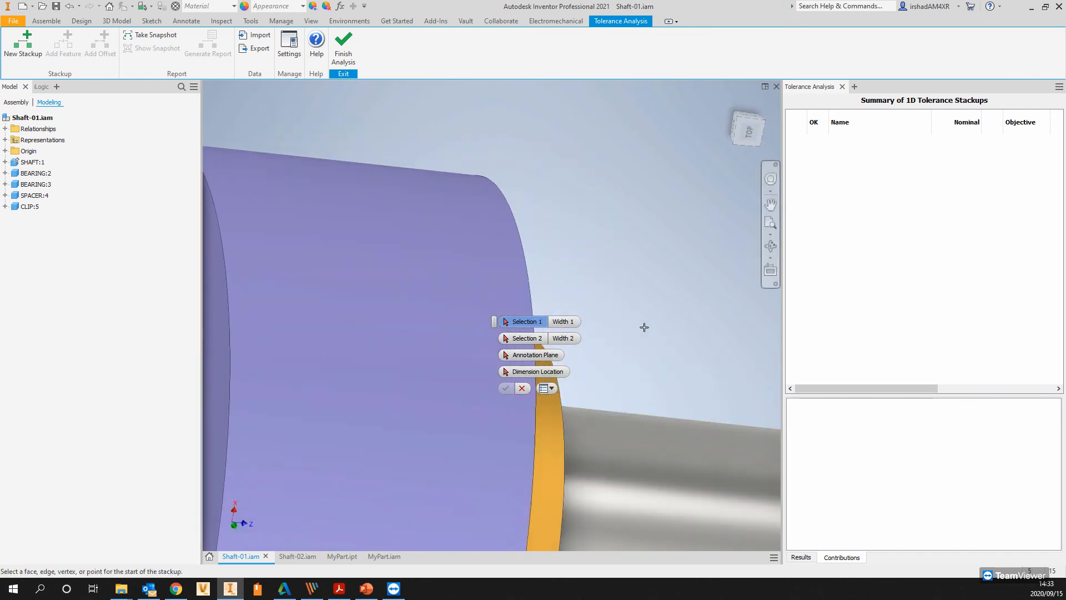
shift+middle_drag(635, 276, 628, 250)
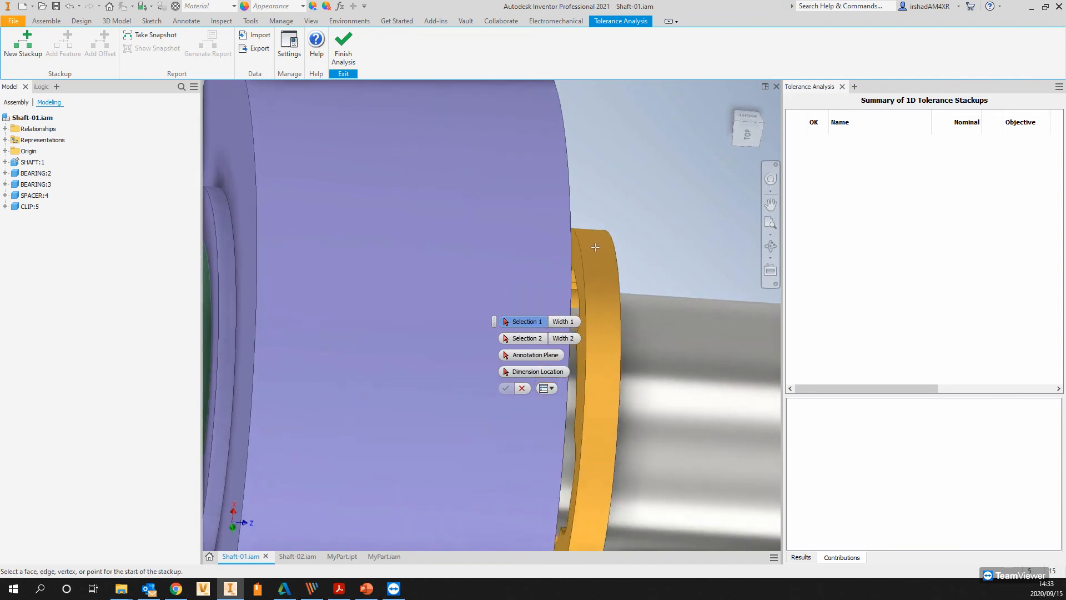
click(576, 252)
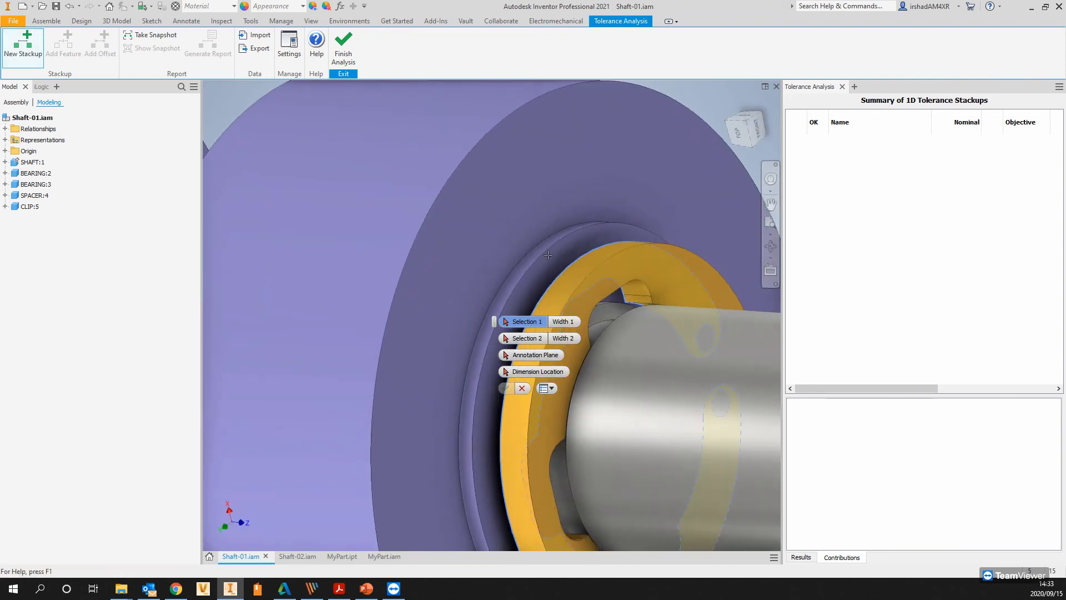
key(F6)
click(561, 295)
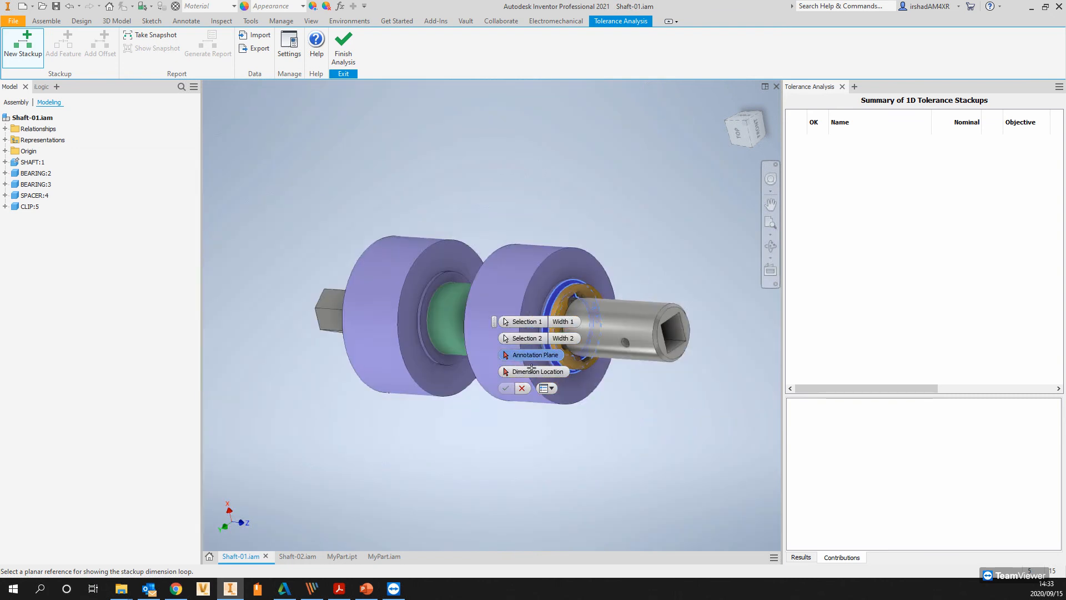
Set the assembly's YZ Plane as the annotation plane, and cancel the stackup before placing its dimension.
click(5, 150)
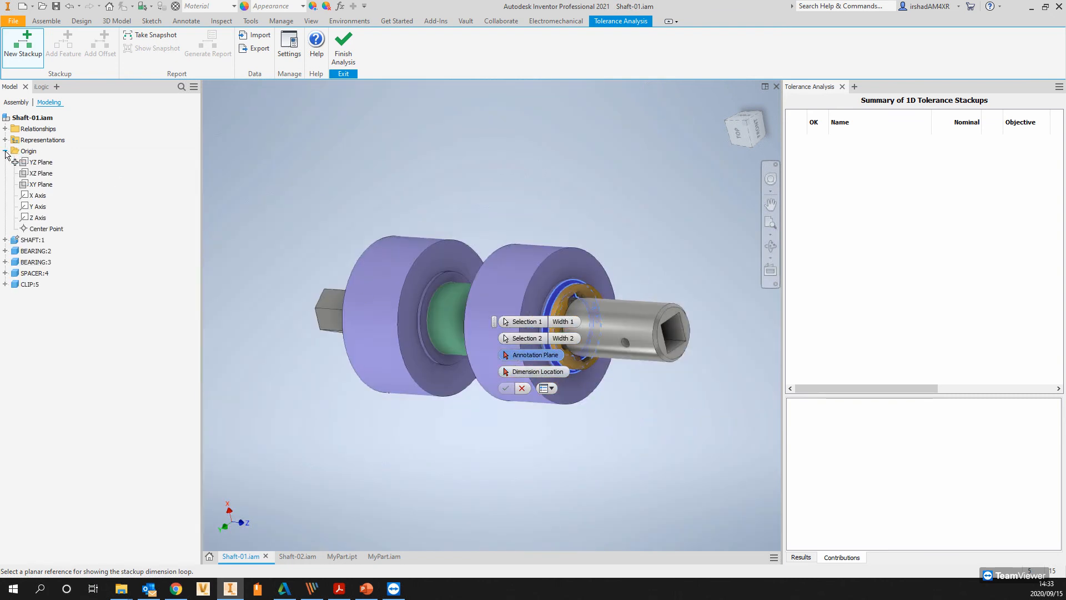
click(41, 164)
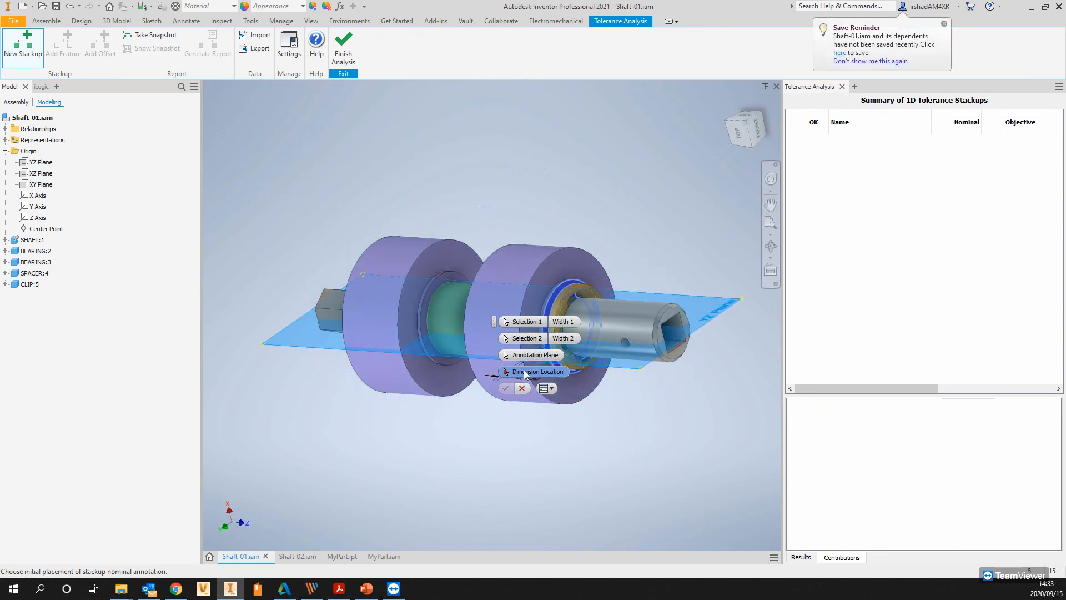
key(Escape)
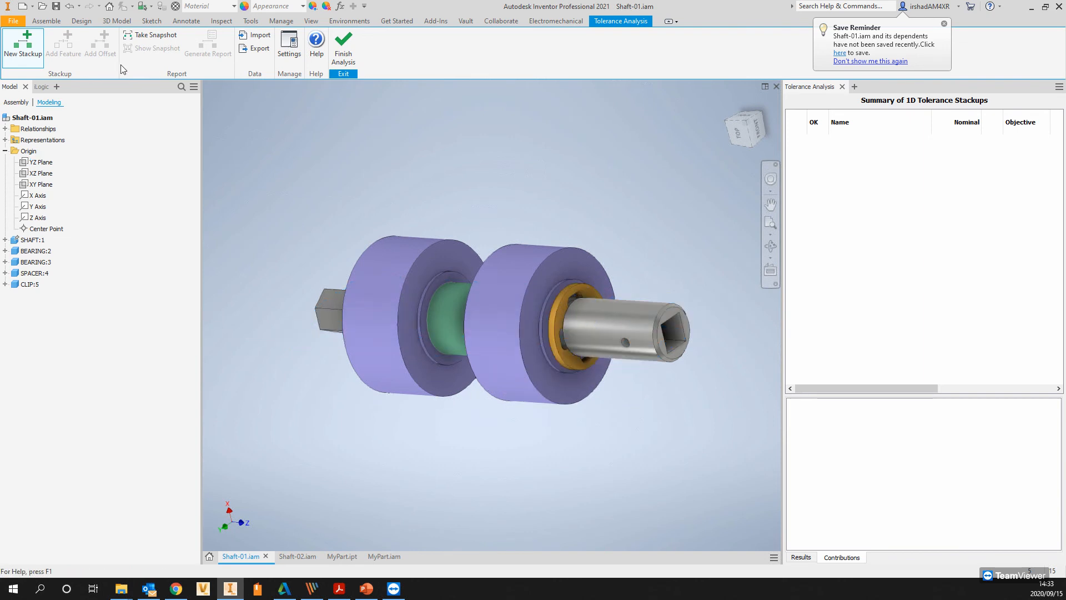
Restart the stackup, picking the clip's bearing-side face as its start and the bearing's raised inner-ring face as its end.
click(23, 47)
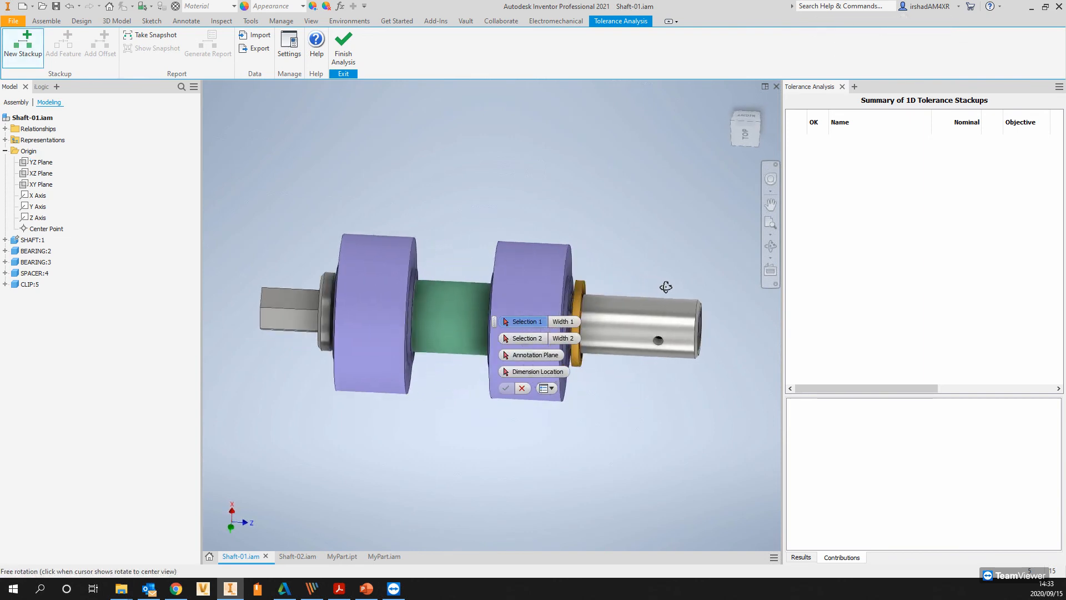
scroll(579, 274, down, 5)
scroll(596, 296, down, 5)
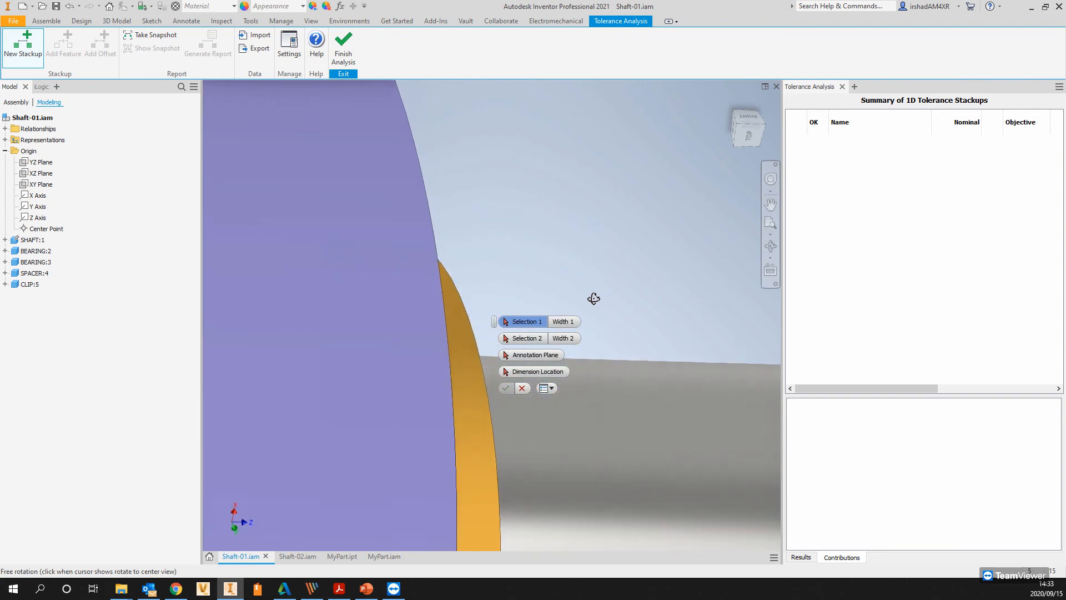
click(456, 288)
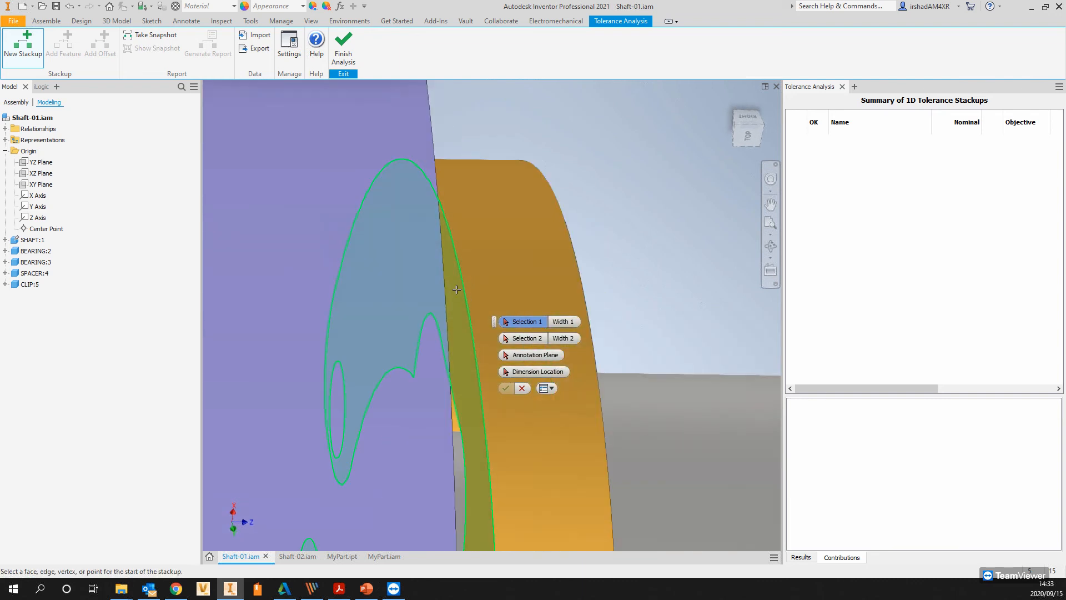
scroll(456, 288, up, 3)
shift+middle_drag(421, 281, 530, 281)
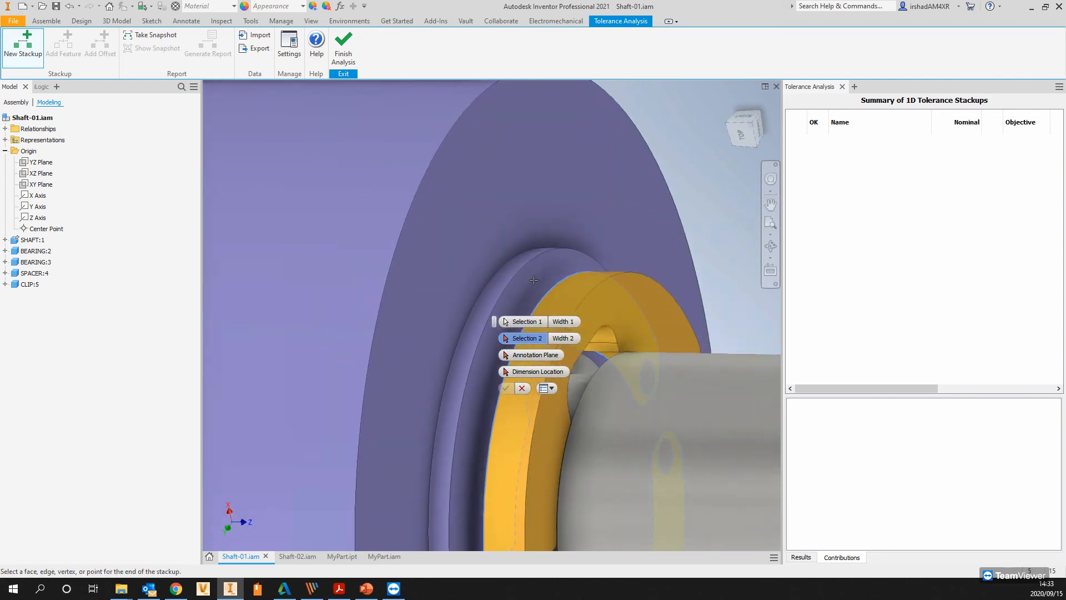
click(538, 278)
scroll(547, 310, up, 5)
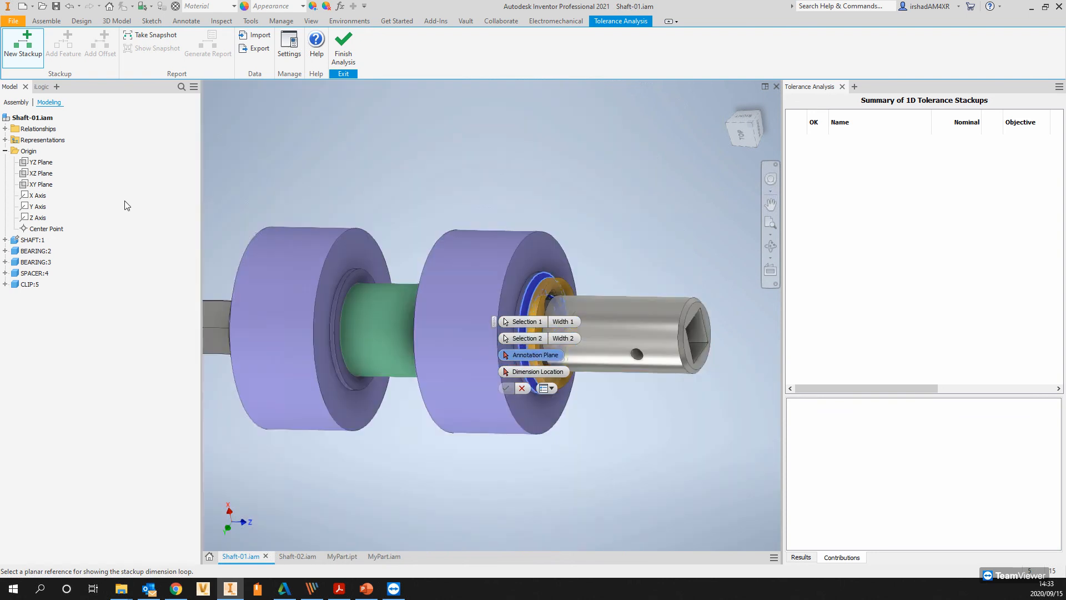
Set the assembly's XZ Plane as the annotation plane and place the stackup dimension above the clip.
click(23, 177)
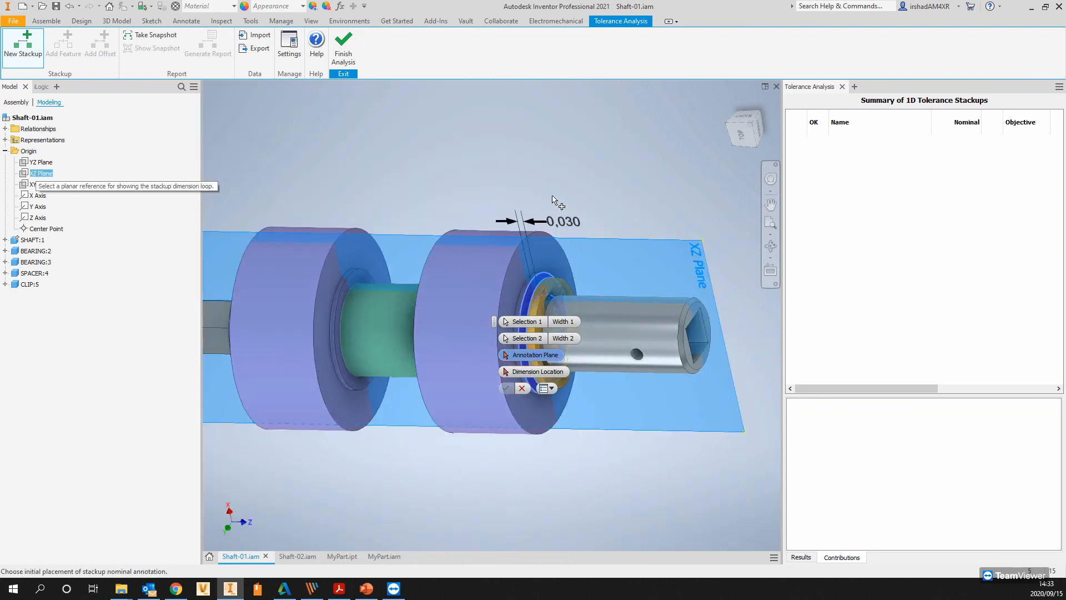
click(553, 178)
shift+middle_drag(525, 259, 625, 178)
shift+middle_drag(540, 206, 537, 222)
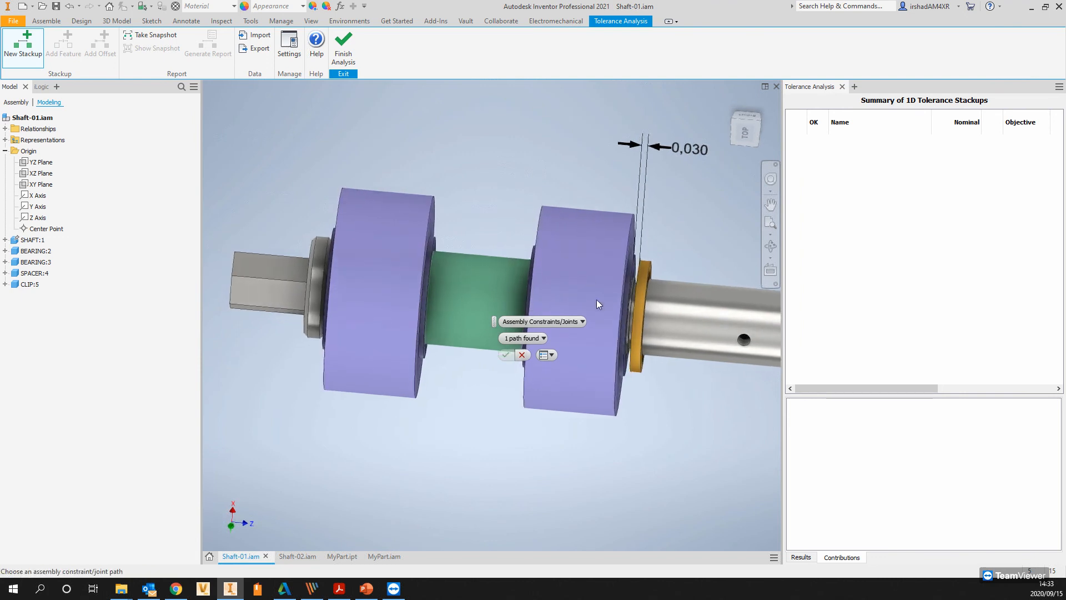
Keep Assembly Constraints/Joints as the loop method, choose the mate path ending in Mate:4 -> Mate:2 -> Mate:6, and create the stackup.
click(554, 322)
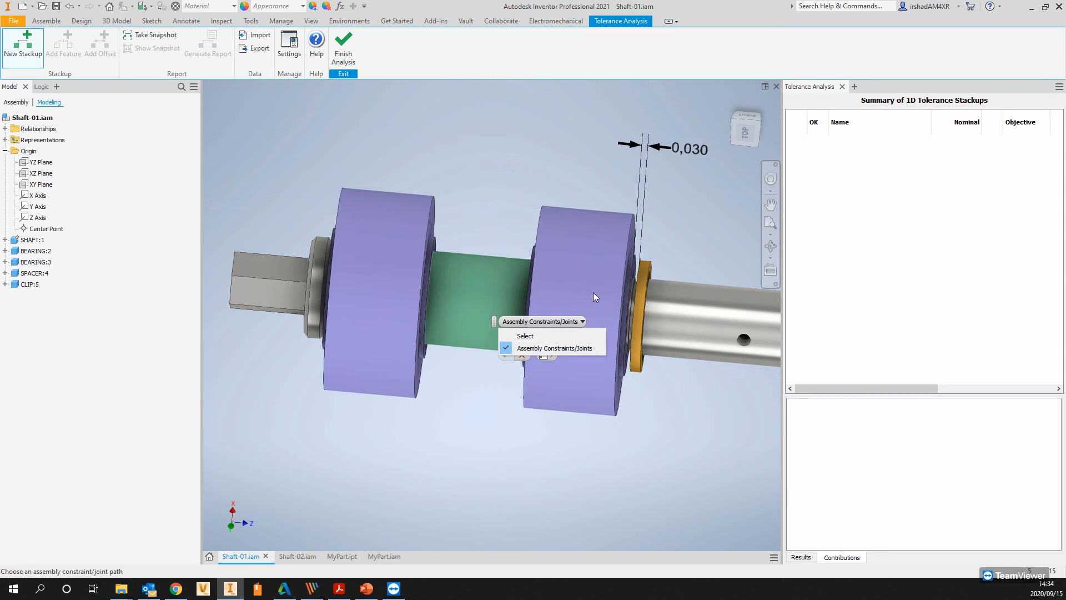
click(540, 347)
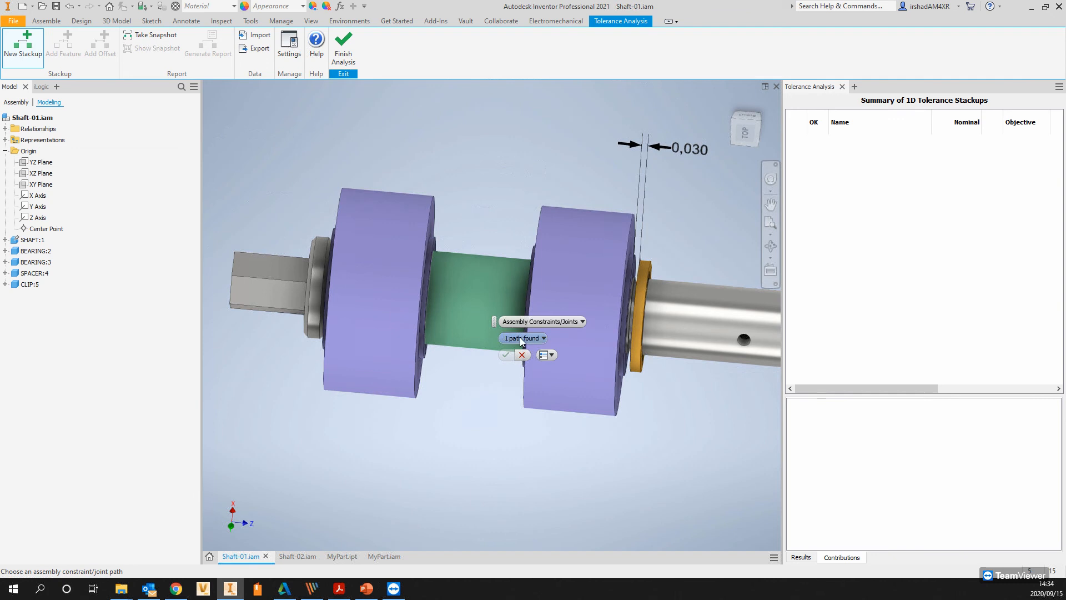
click(525, 340)
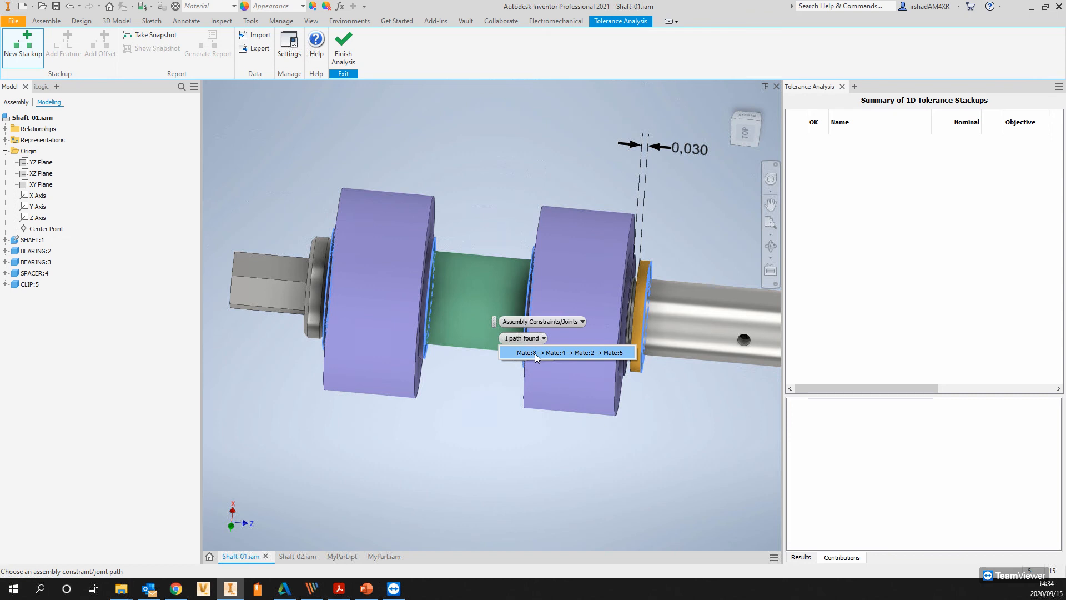
click(535, 353)
click(505, 355)
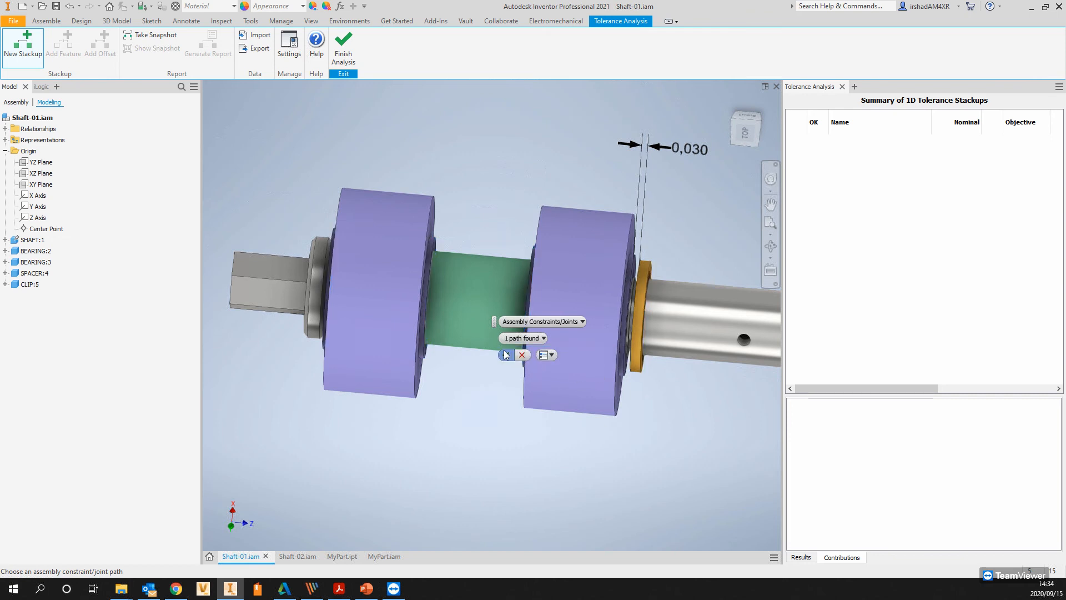
Return to the summary of stackups and rename Stackup1 as My First Stackup.
scroll(587, 306, down, 6)
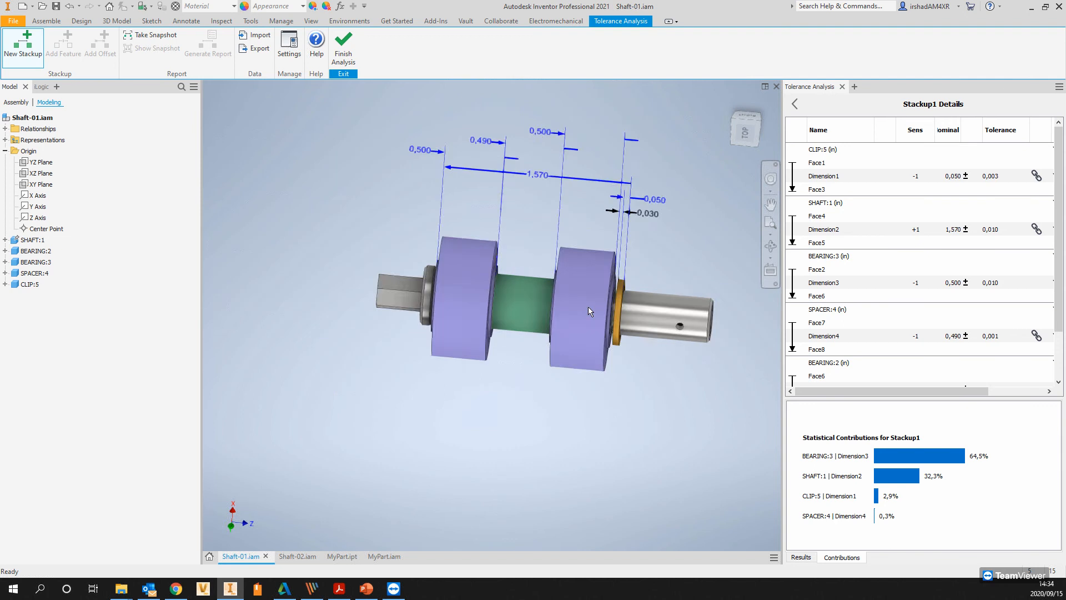
key(F4)
scroll(534, 213, up, 5)
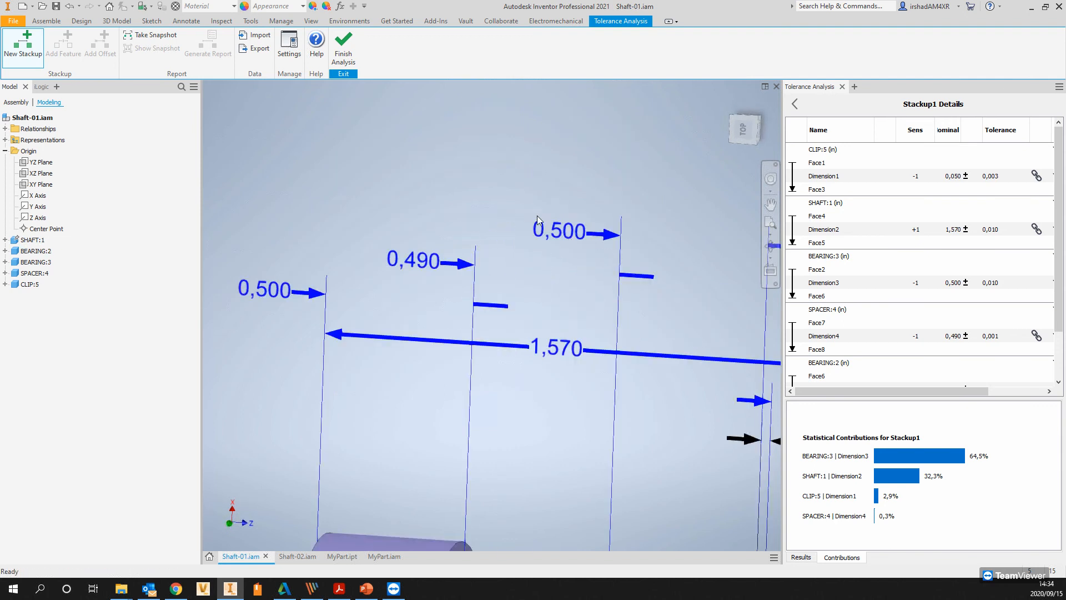
scroll(488, 222, down, 2)
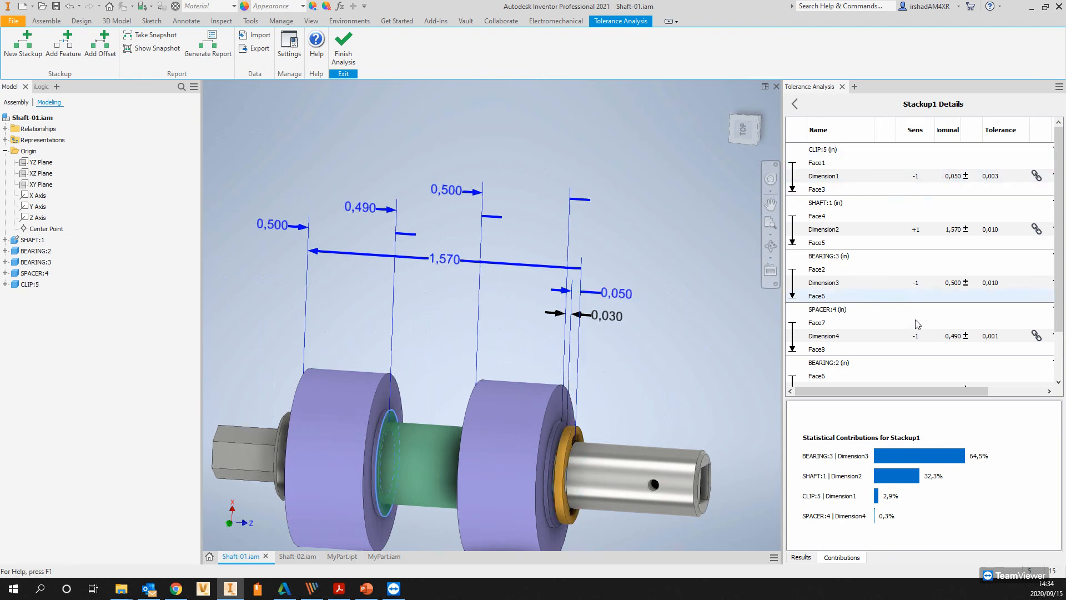
scroll(932, 243, down, 1)
scroll(931, 242, up, 1)
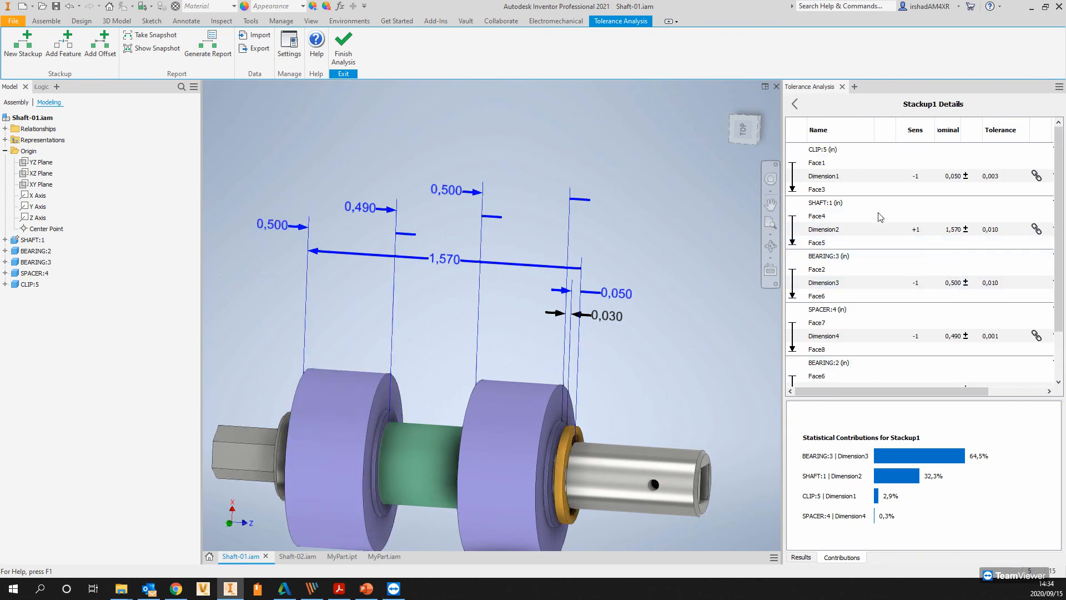
click(796, 105)
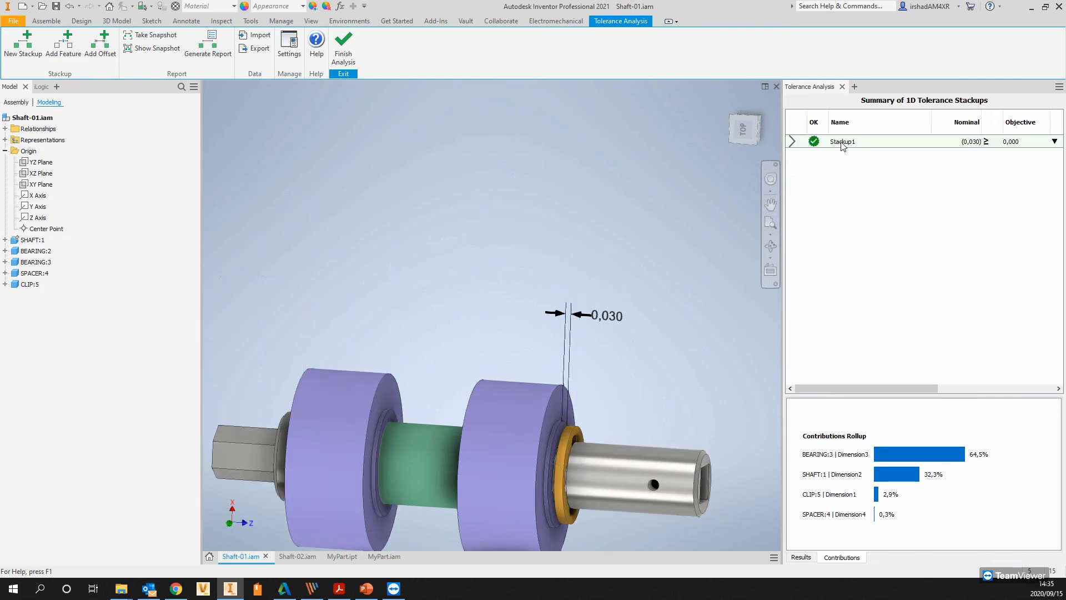
click(839, 142)
click(848, 142)
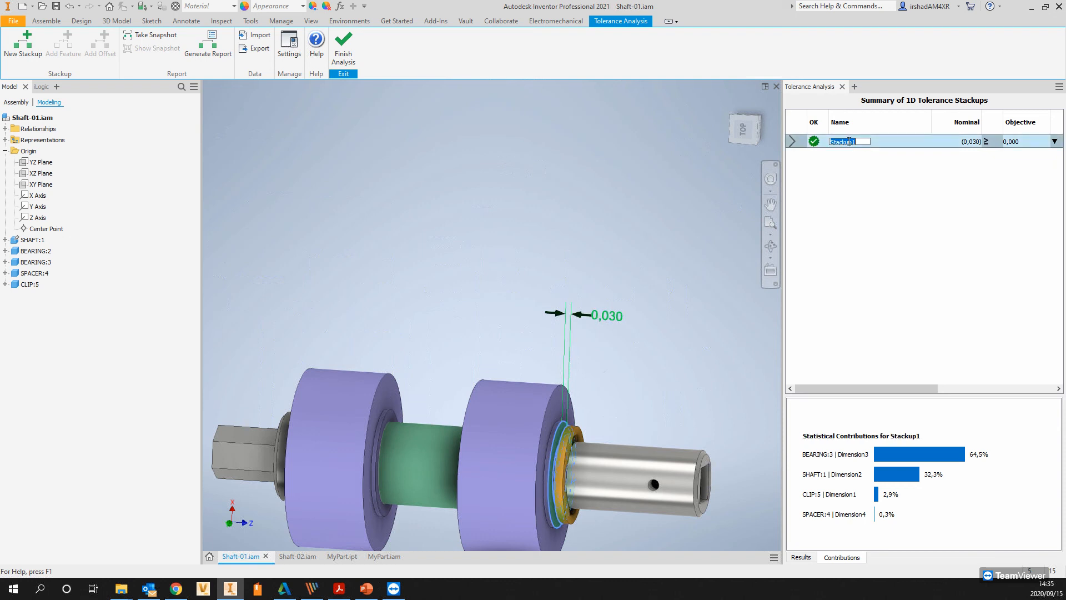
text(My First Stackup)
key(Return)
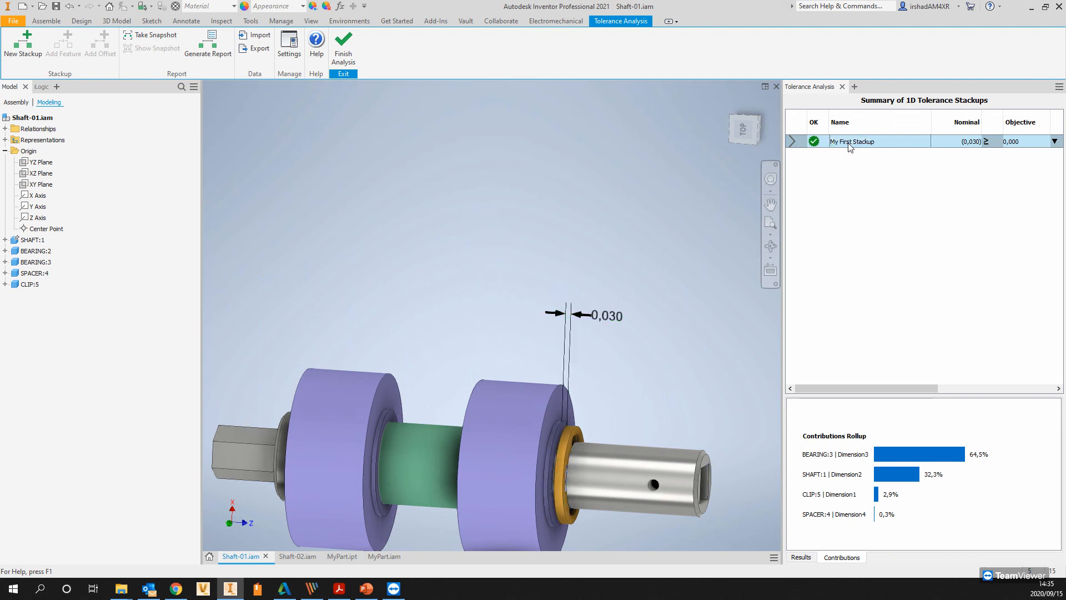
click(848, 145)
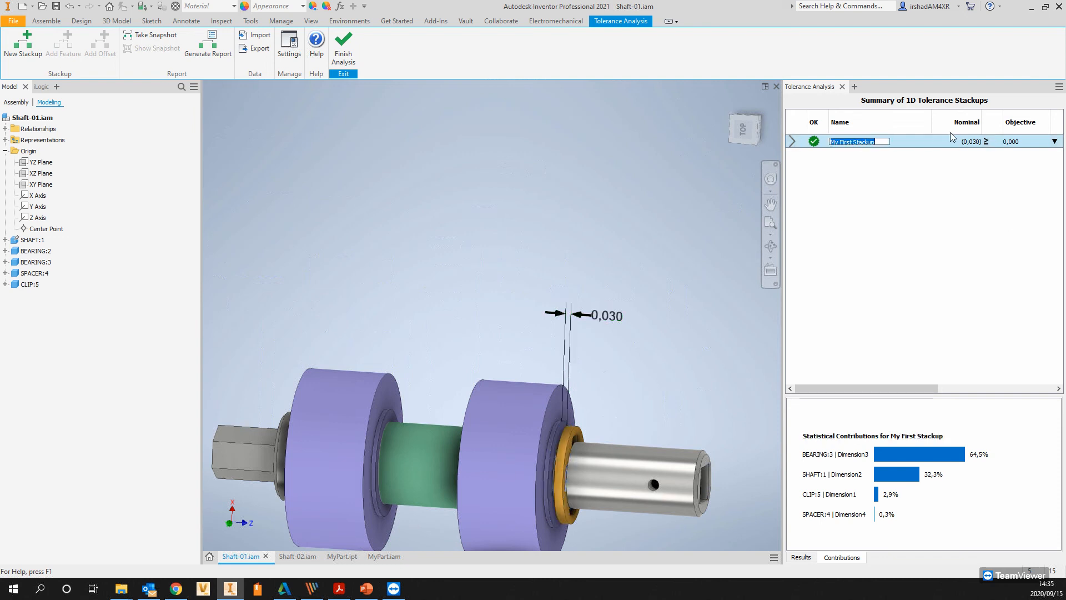
click(810, 155)
click(812, 144)
click(849, 143)
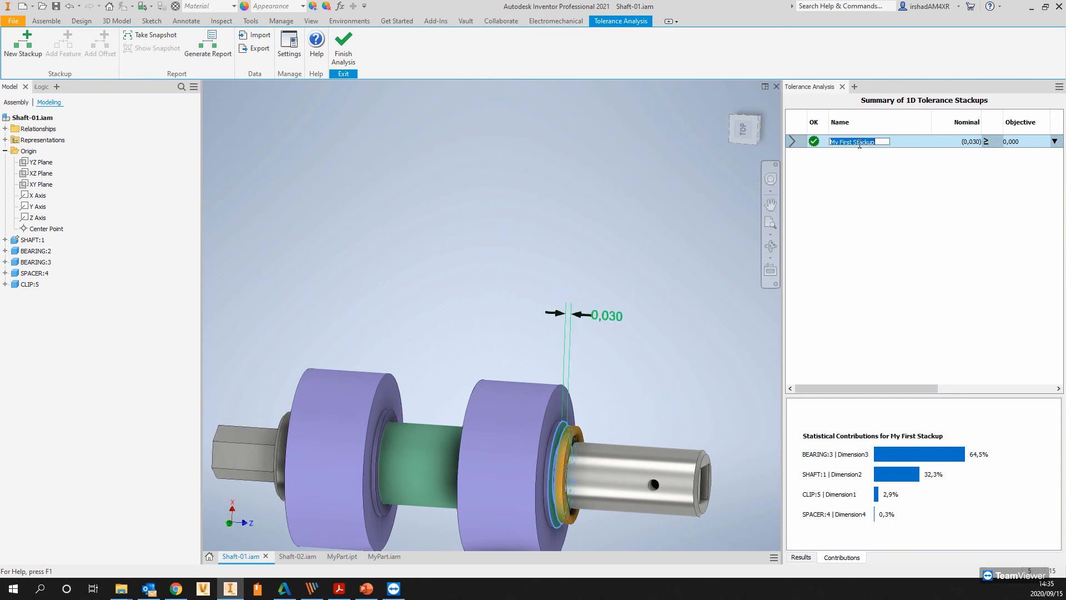
click(911, 190)
click(934, 140)
click(1053, 141)
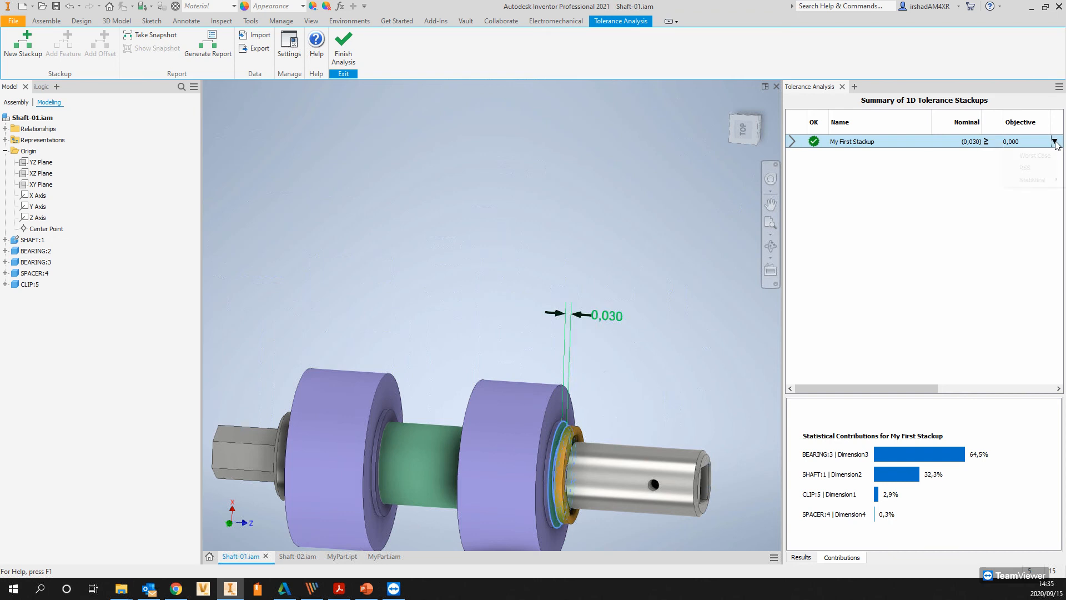
click(1053, 141)
Open My First Stackup for editing and review its contributing part dimensions down to the objectives.
right_click(843, 145)
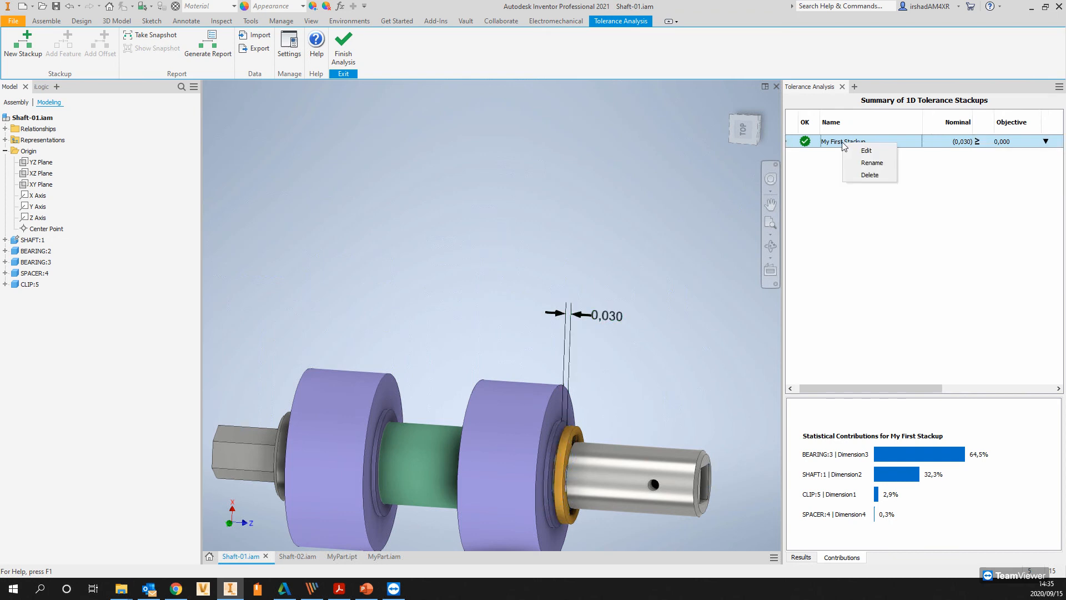
click(866, 150)
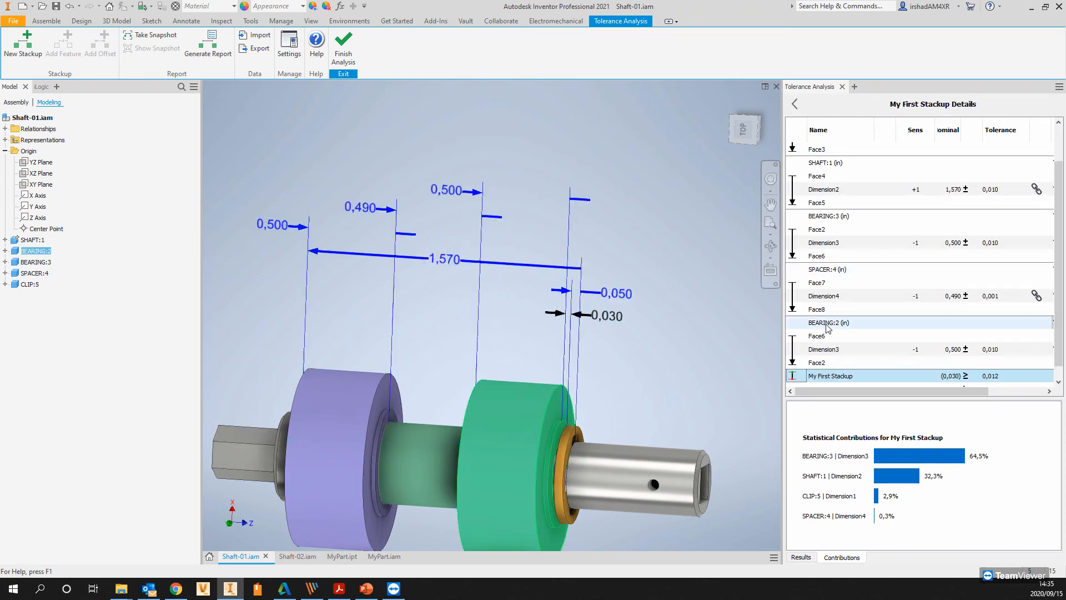
click(864, 243)
scroll(860, 233, down, 1)
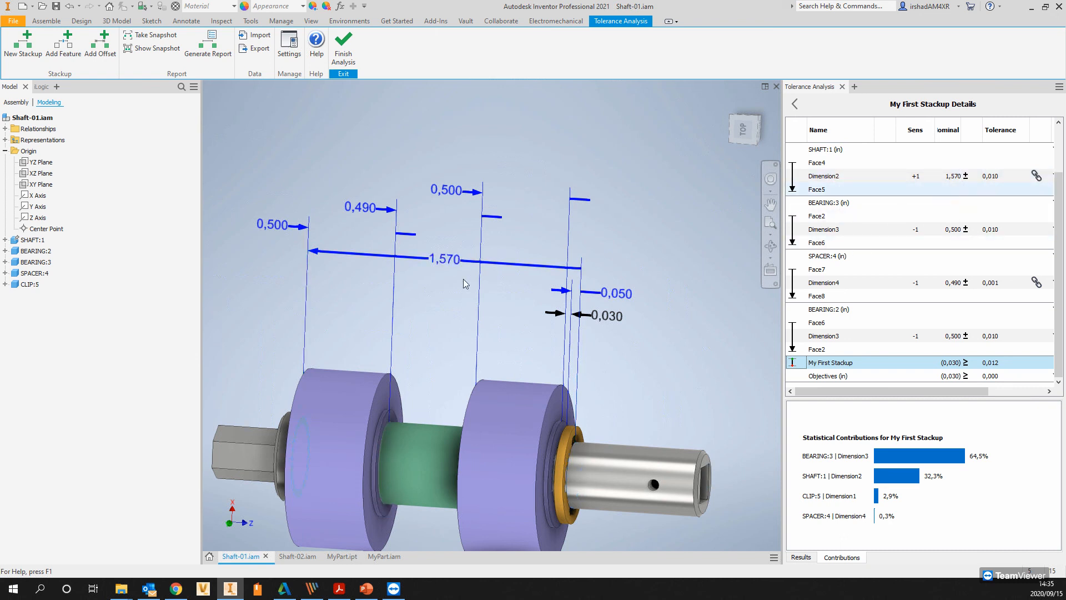
Set the symmetric tolerance of SHAFT:1's Dimension2 to 0,02 in.
click(967, 180)
click(966, 176)
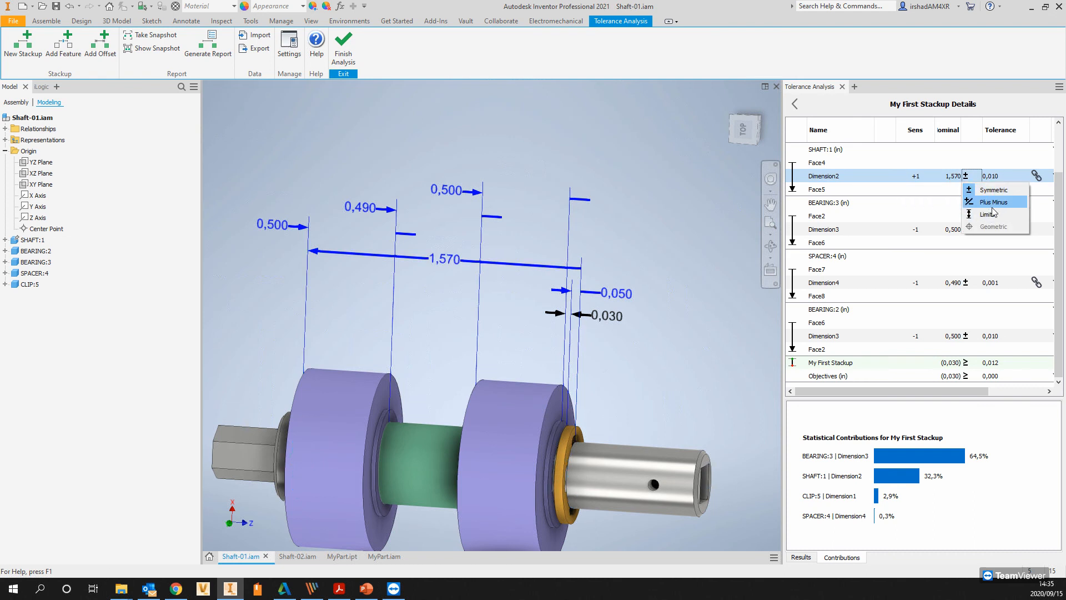
click(924, 152)
click(988, 175)
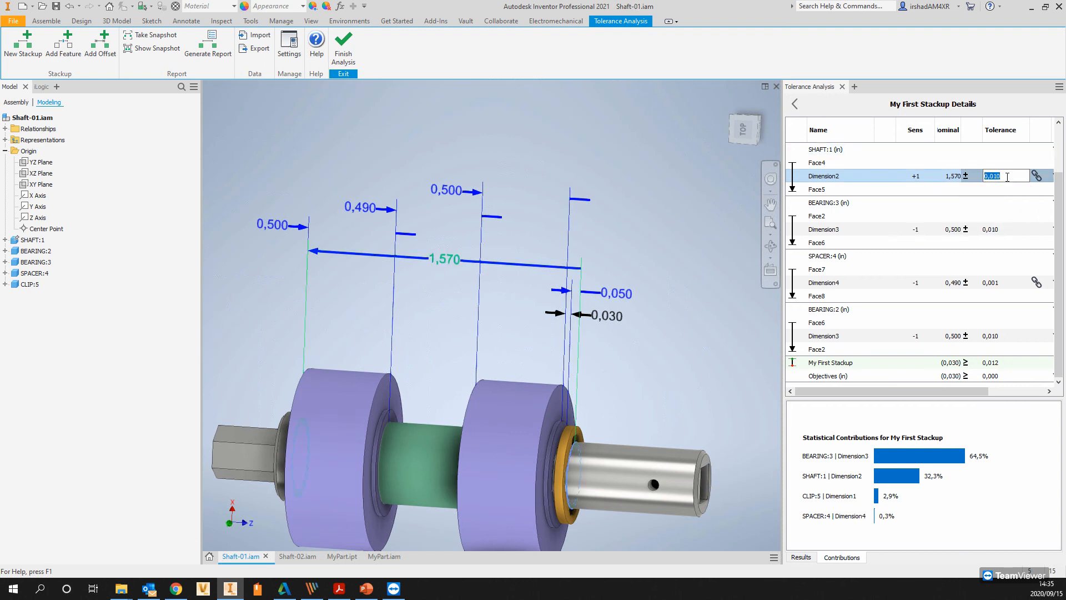
click(1007, 176)
key(Return)
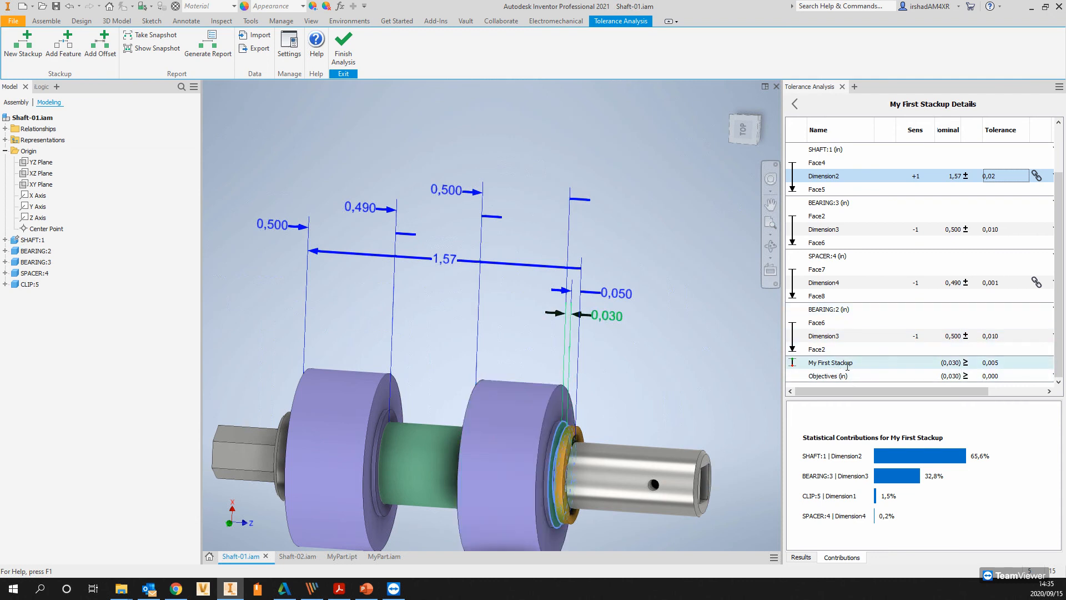
Show the statistical results of My First Stackup and enlarge the results area to examine the distribution curve.
click(863, 376)
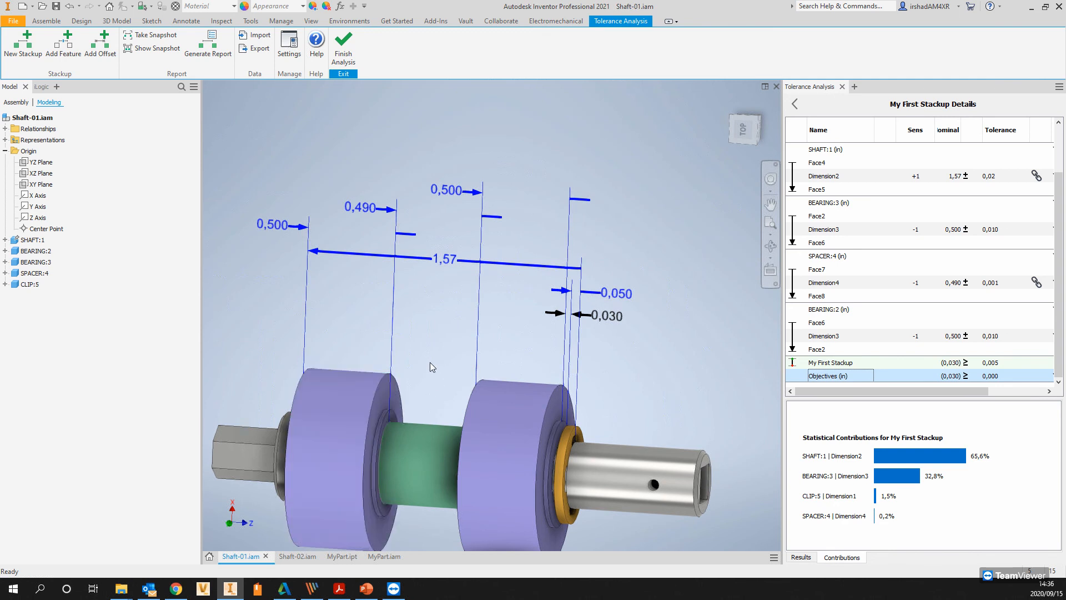
shift+middle_drag(444, 358, 474, 328)
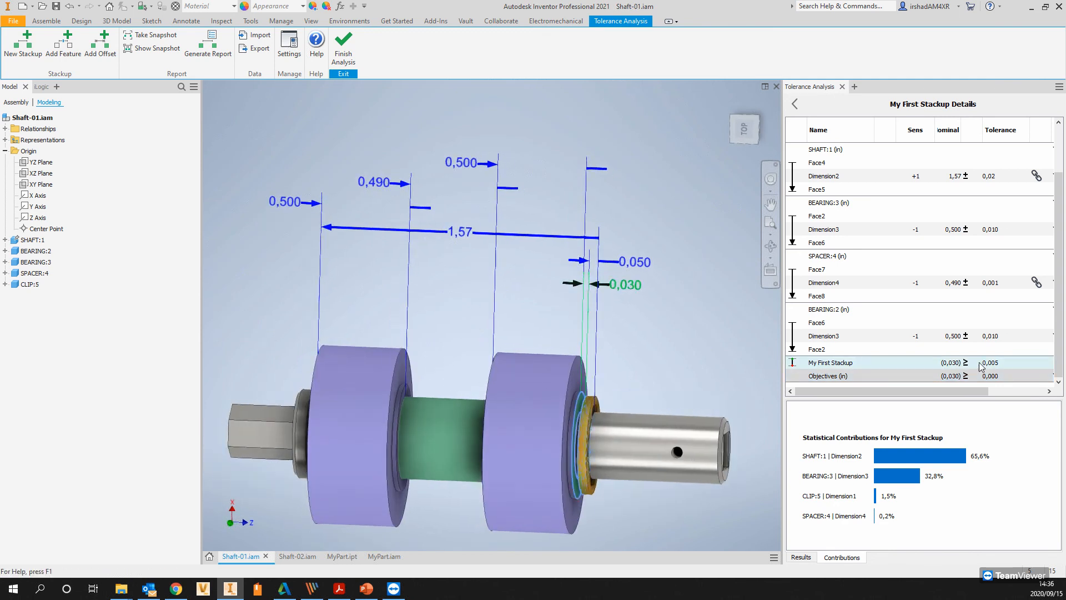
click(959, 378)
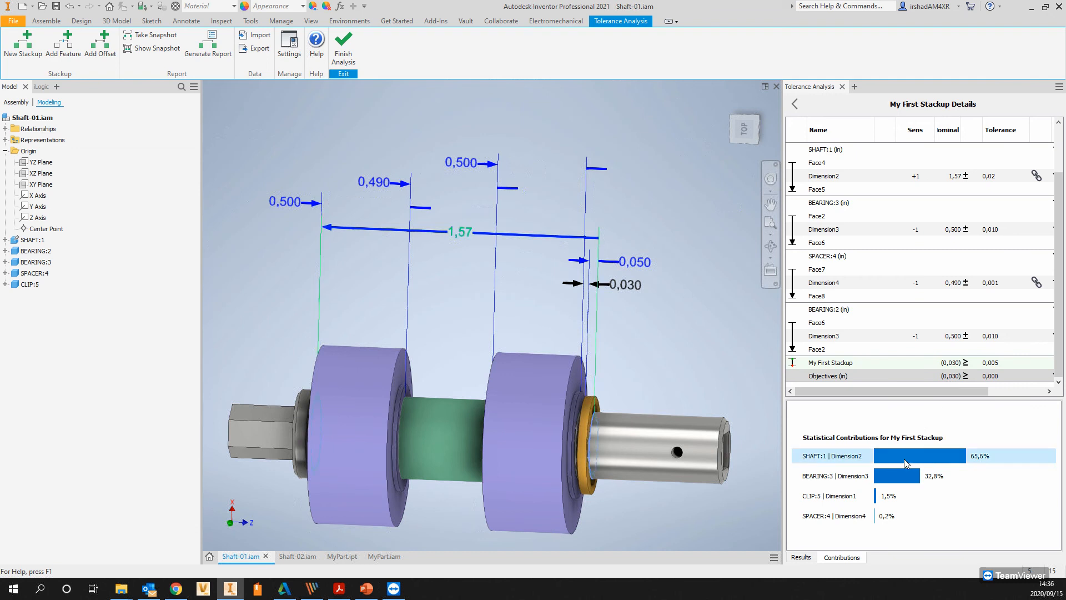
click(800, 557)
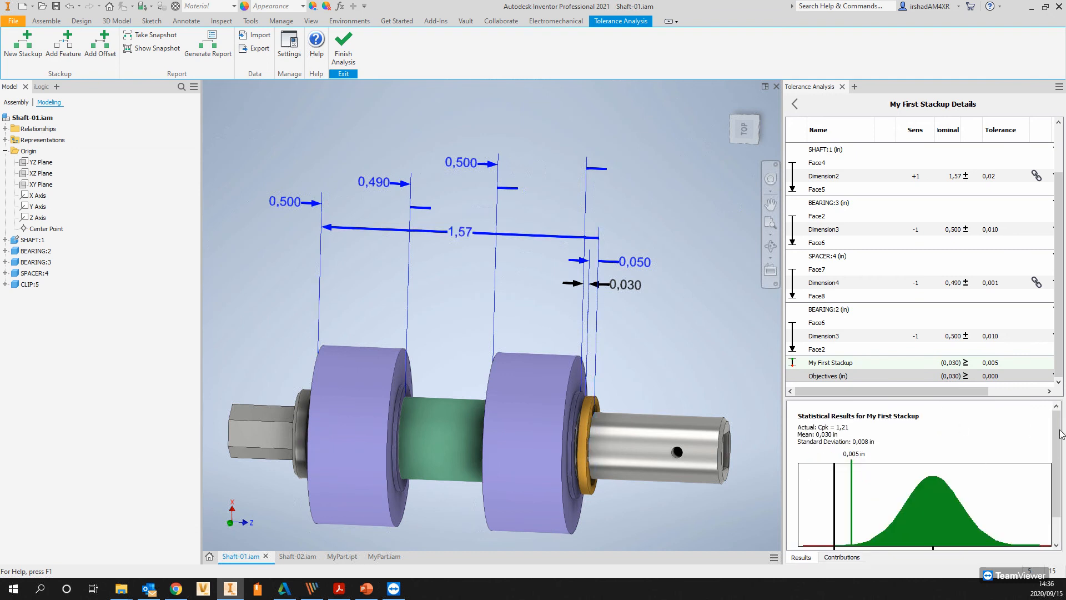
scroll(1057, 471, down, 1)
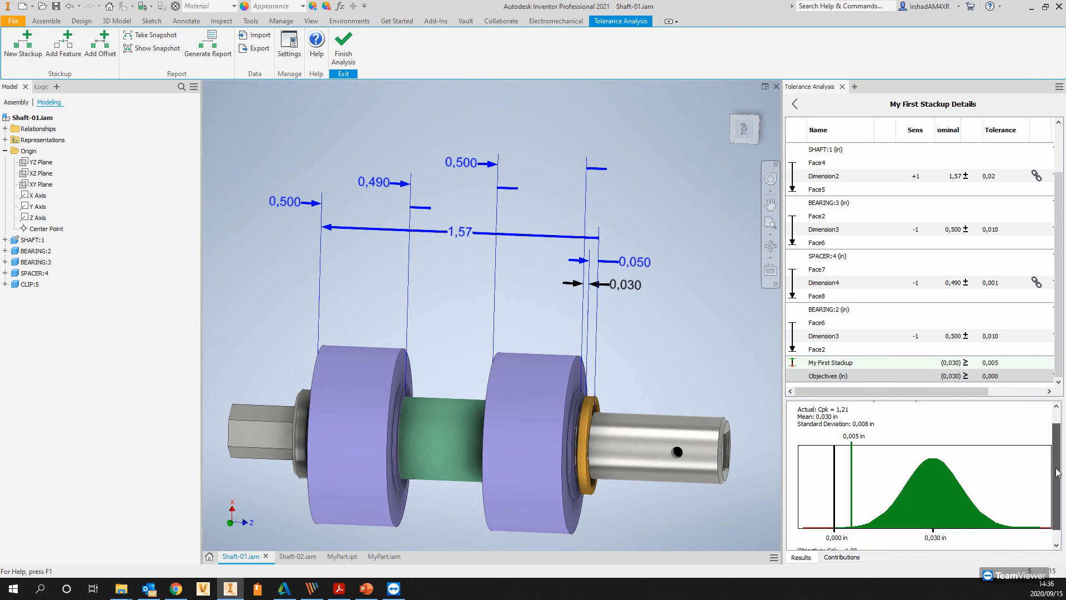
scroll(893, 516, up, 1)
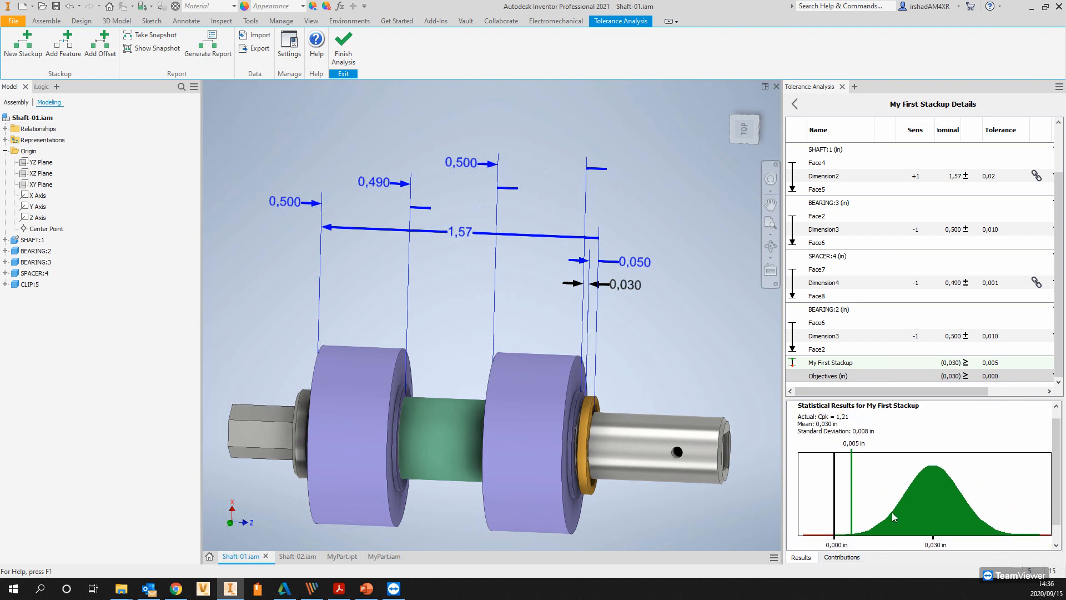
drag(892, 397, 892, 376)
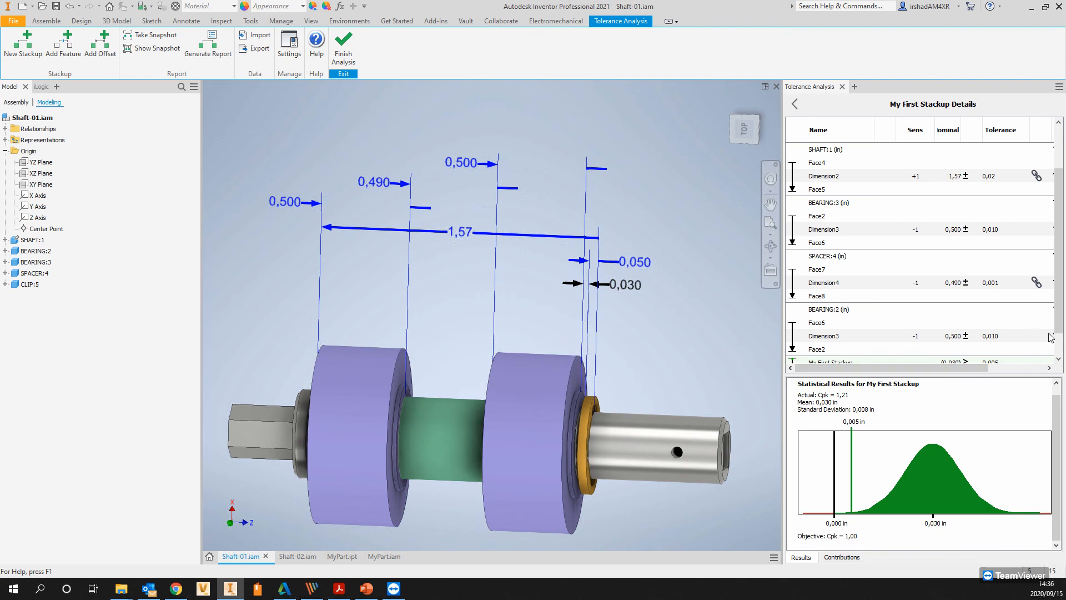
Change the analysis type of My First Stackup's objective to RSS.
scroll(1027, 344, down, 1)
click(965, 350)
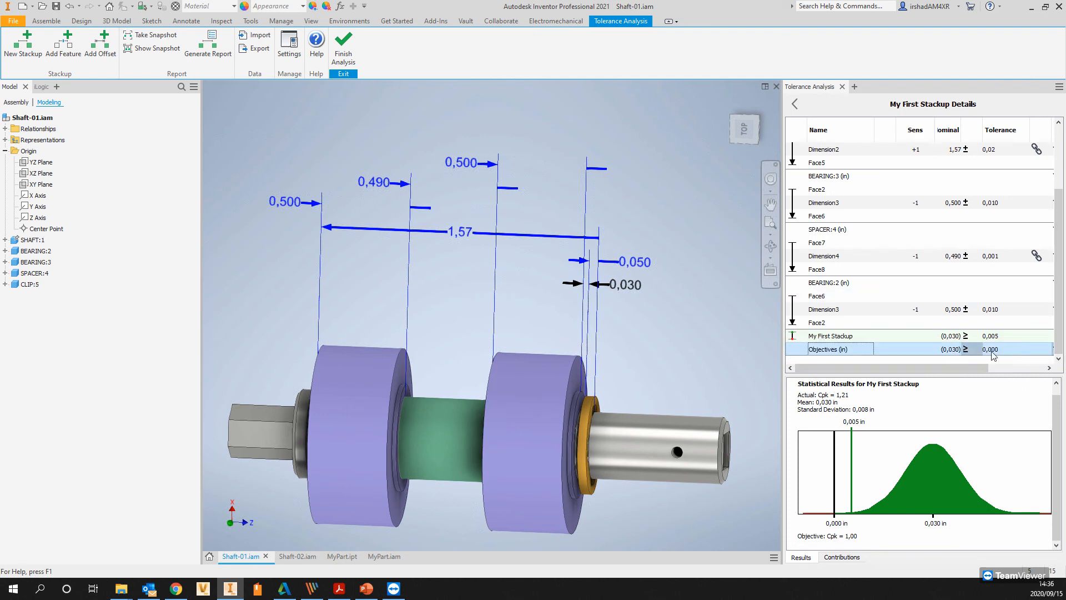
drag(963, 365, 985, 365)
click(1014, 349)
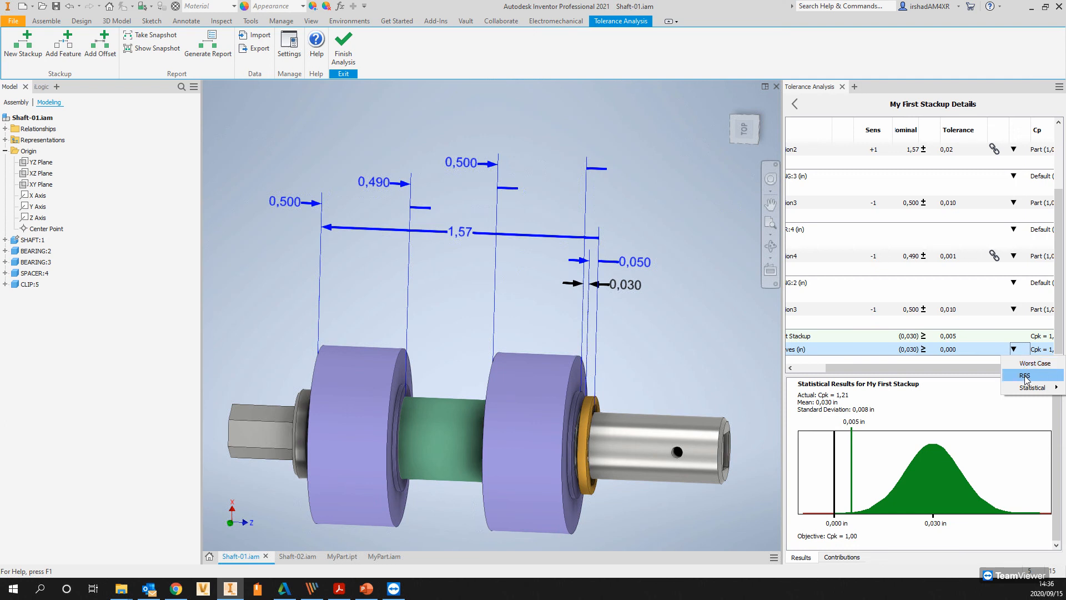
click(1025, 377)
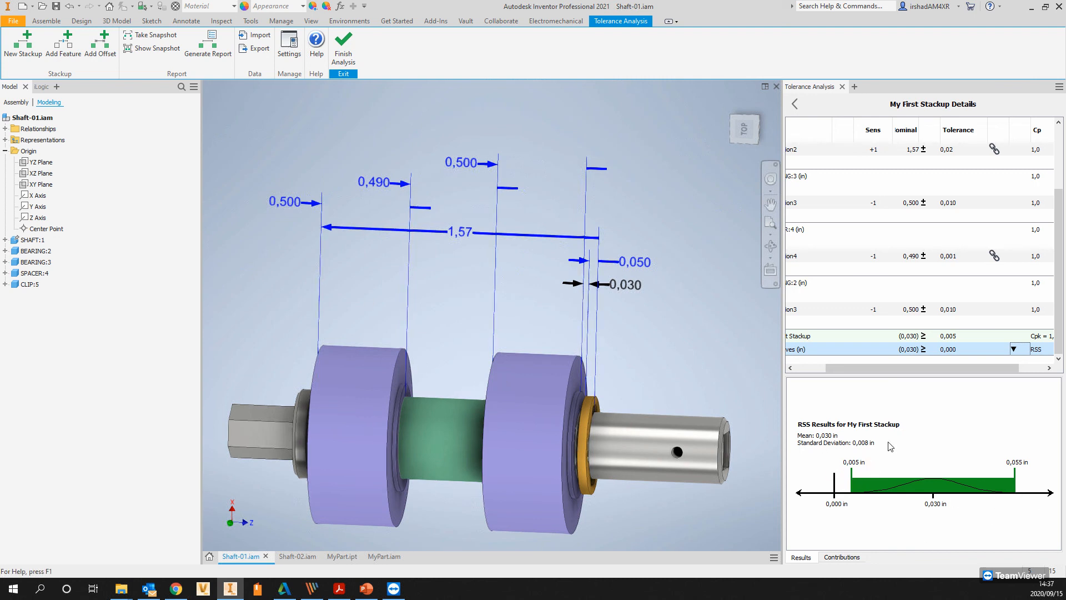
Set the lower limit of My First Stackup's objective to 0,015 in.
click(950, 350)
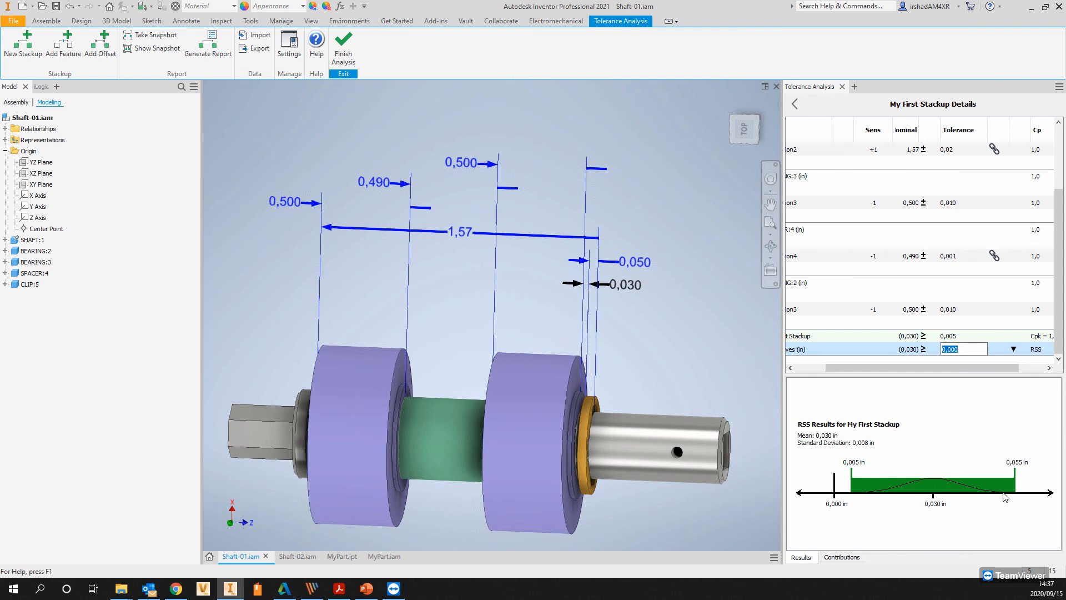
text(0,015)
key(Return)
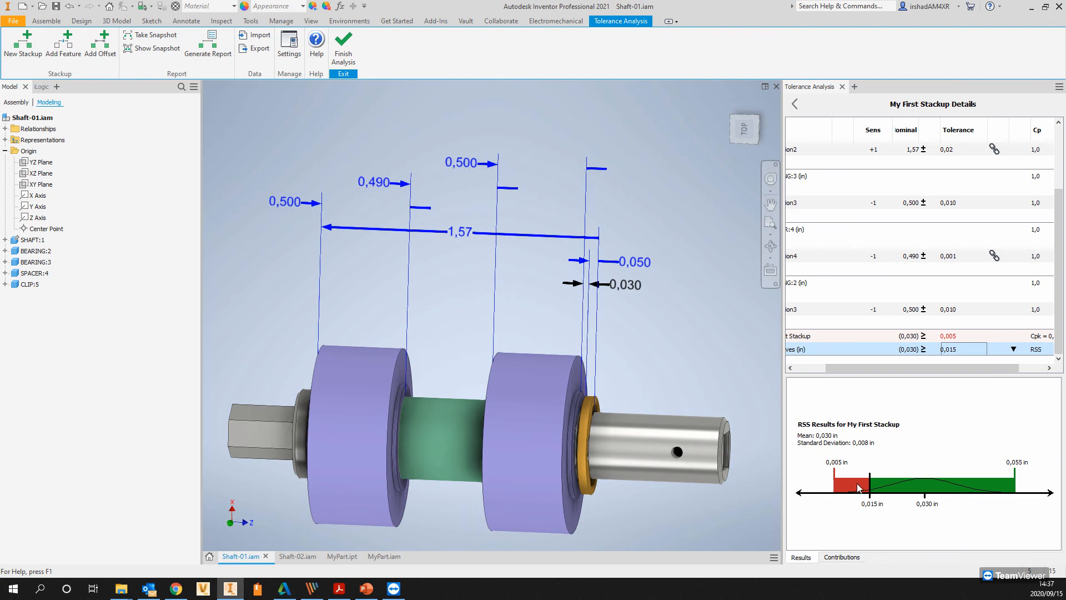
drag(918, 367, 877, 366)
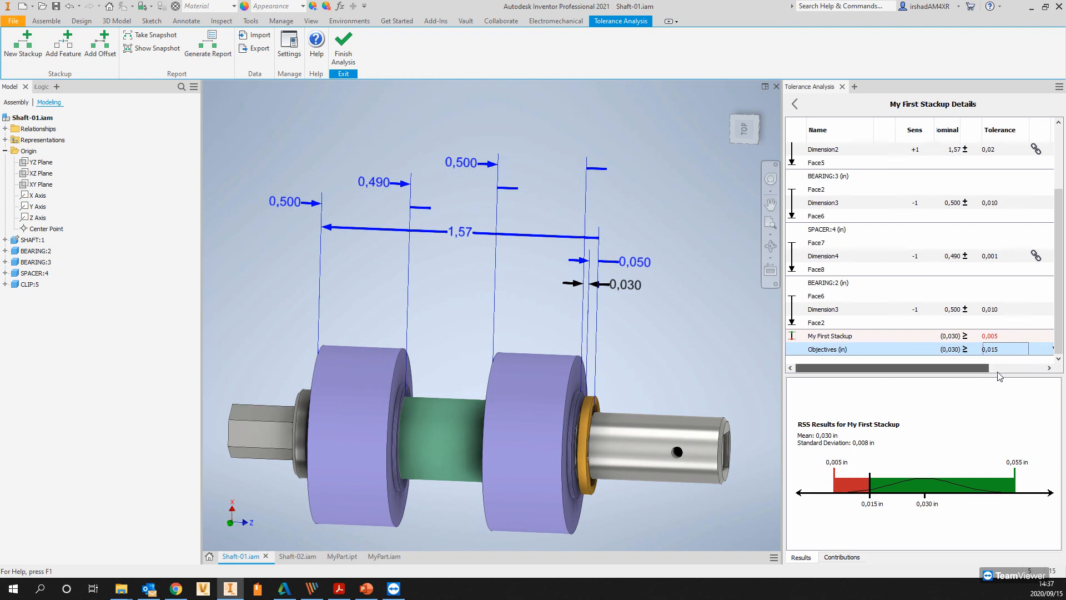
Change the analysis type of My First Stackup's objective to Worst Case.
drag(938, 368, 994, 368)
click(987, 350)
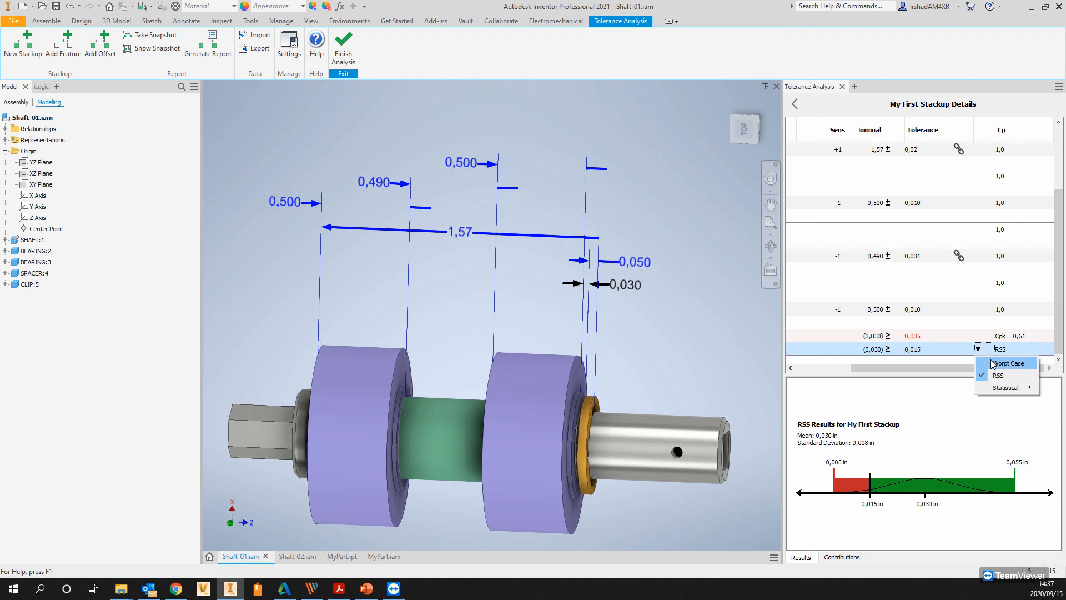
click(993, 364)
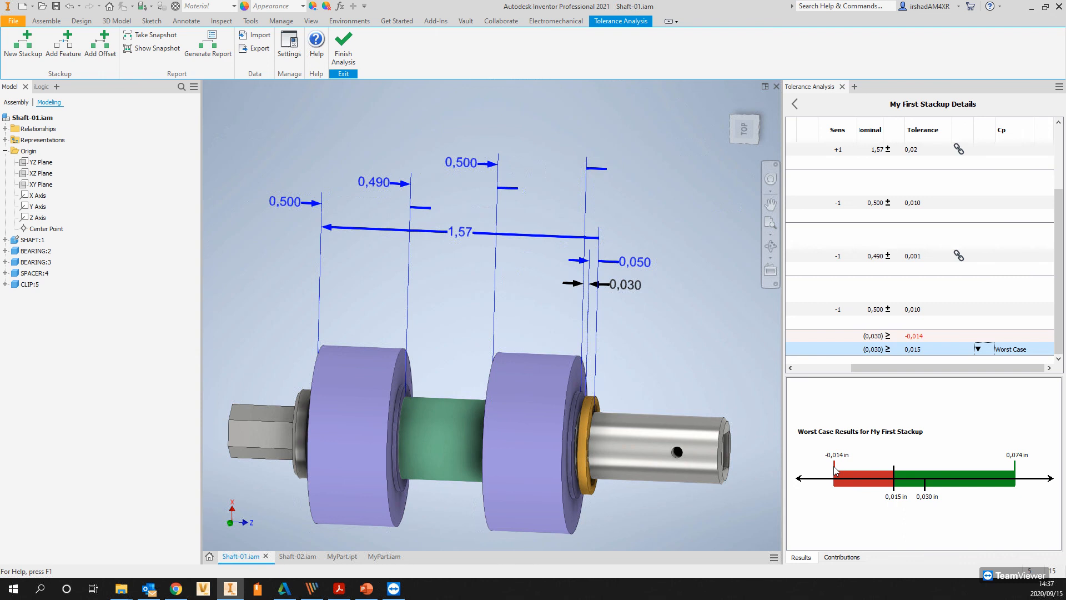
Review My First Stackup's worst case contributions, return to its results and look over the stackup dimensions.
click(842, 557)
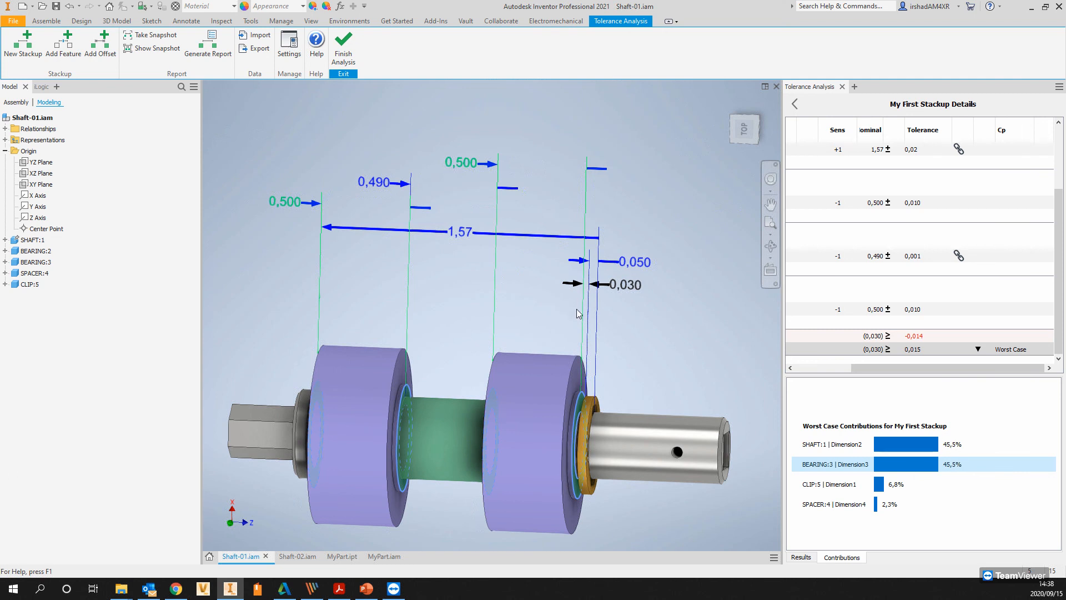
click(802, 558)
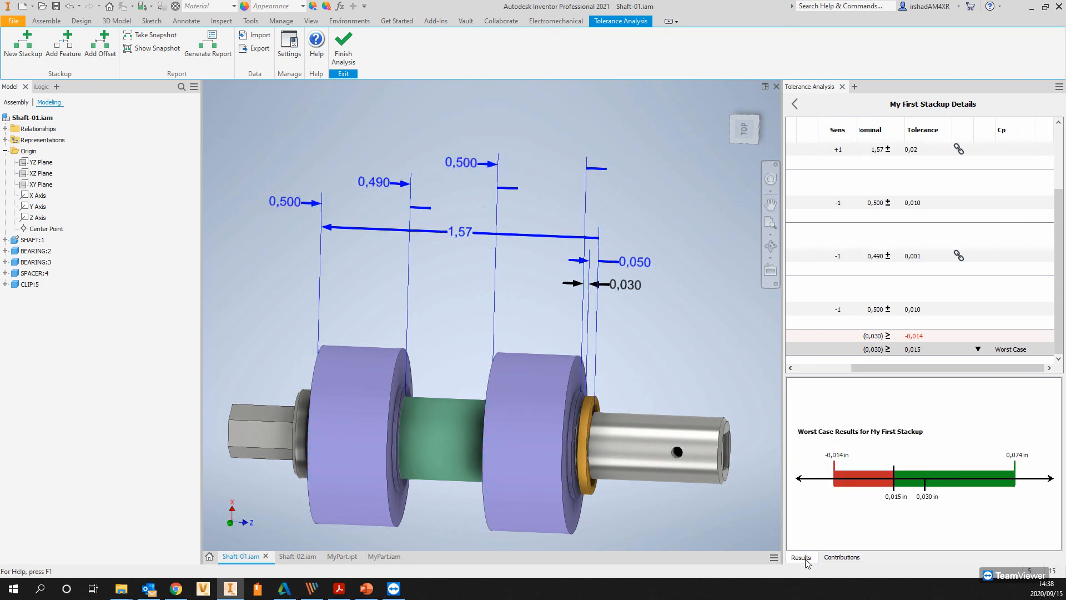
click(844, 369)
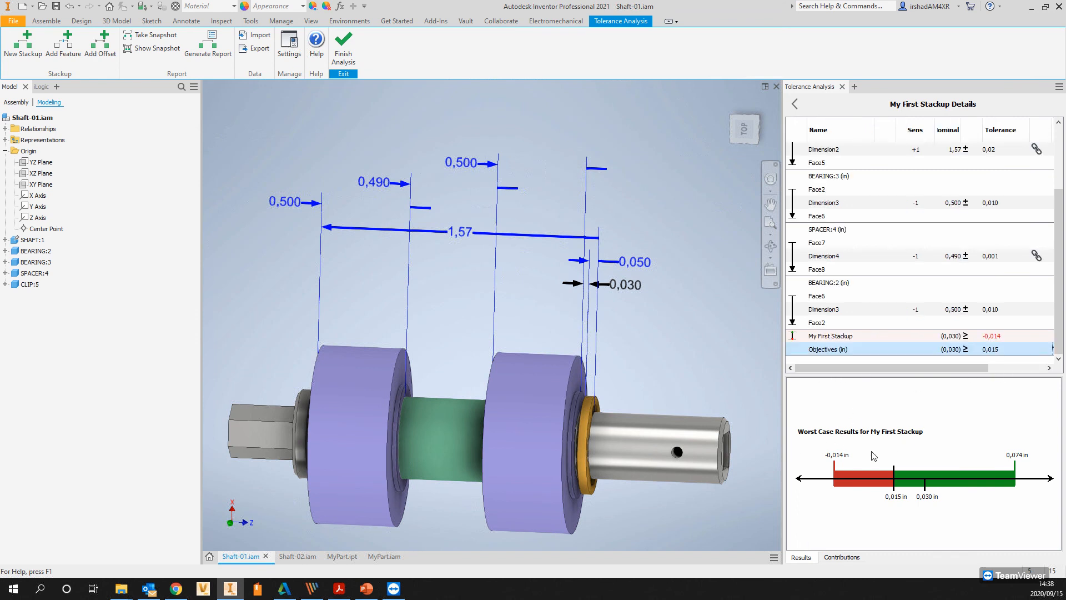
scroll(874, 234, up, 2)
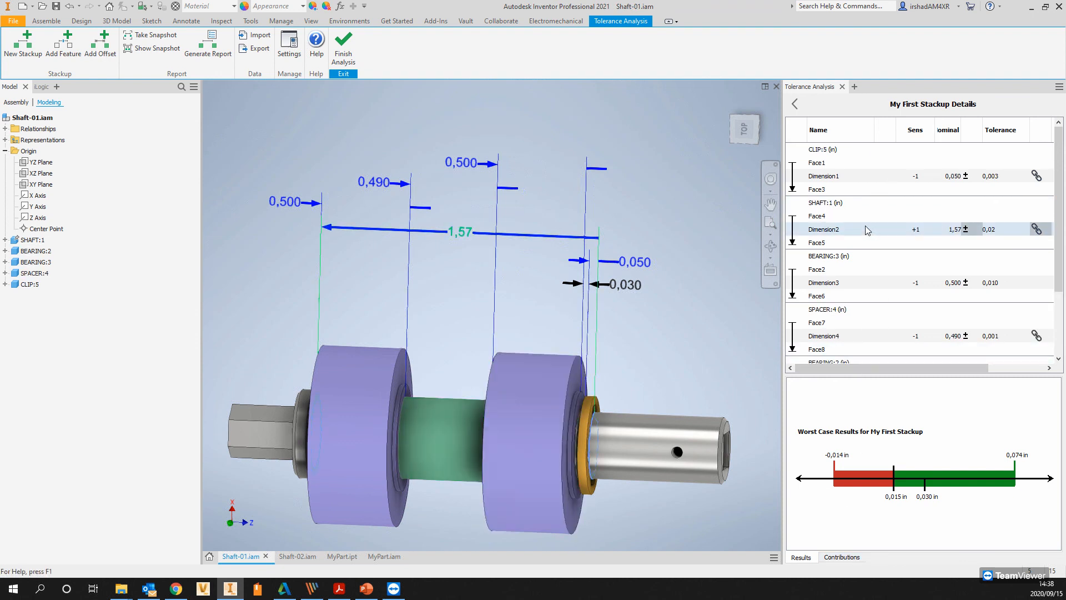
View the summary of tolerance stackups, reopen My First Stackup's details and review the Tolerance Analysis default settings.
click(796, 104)
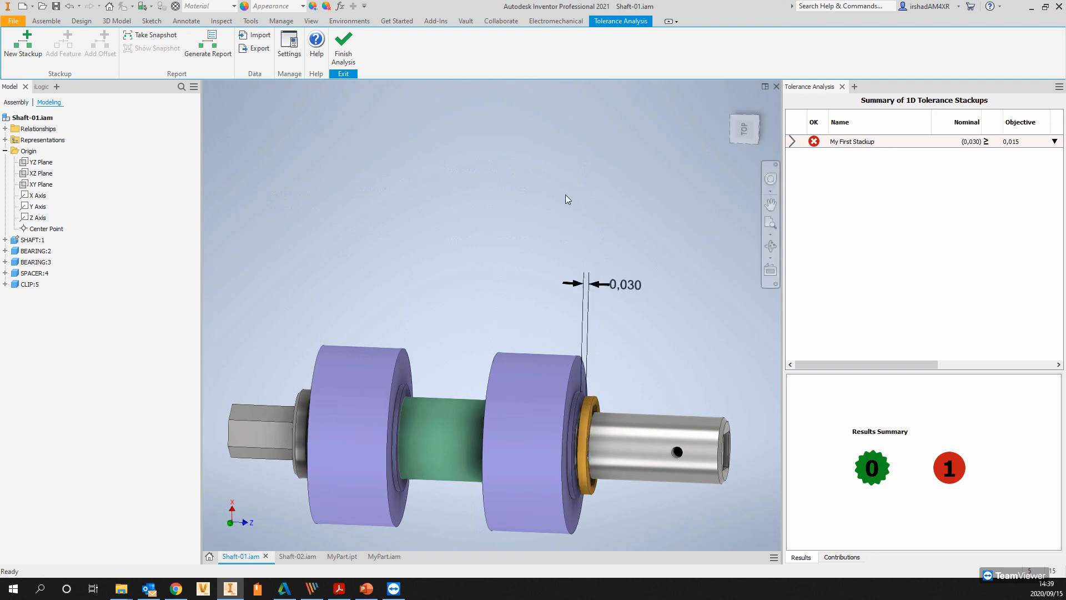
scroll(565, 194, down, 4)
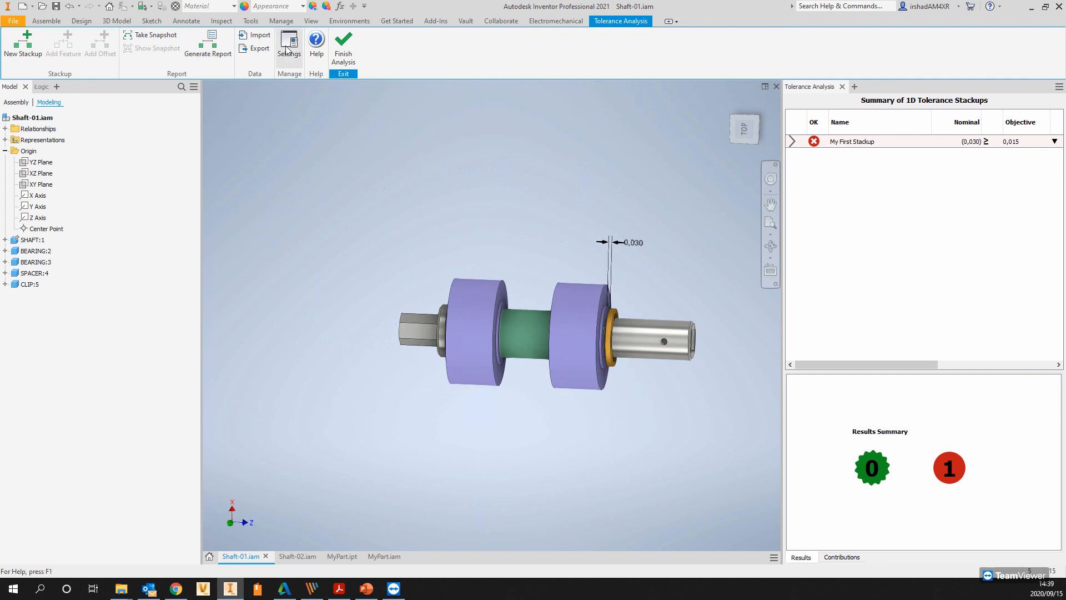
click(792, 141)
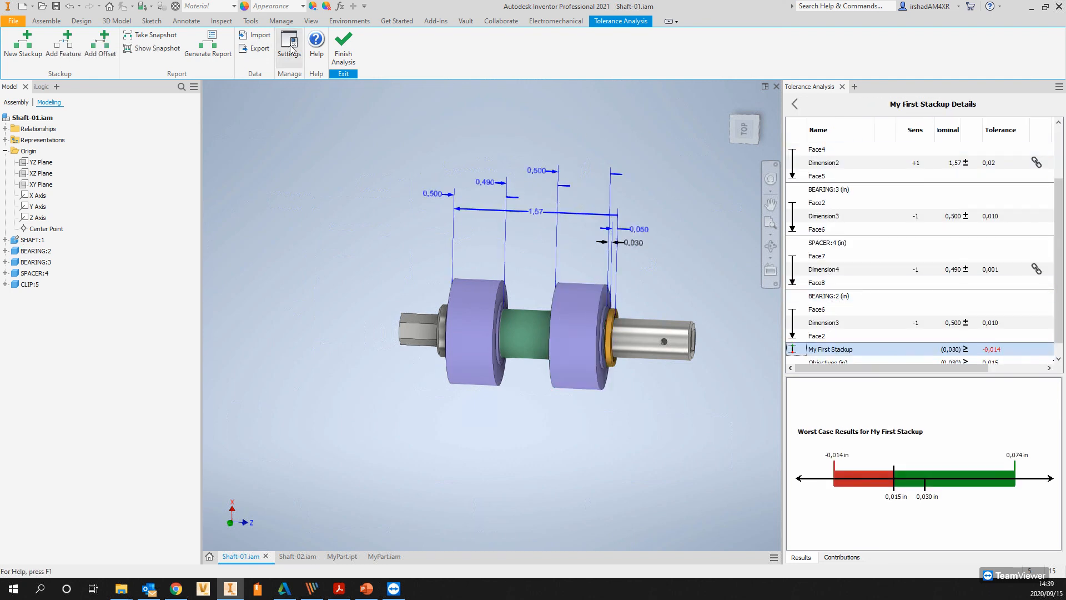
click(291, 49)
drag(528, 106, 732, 78)
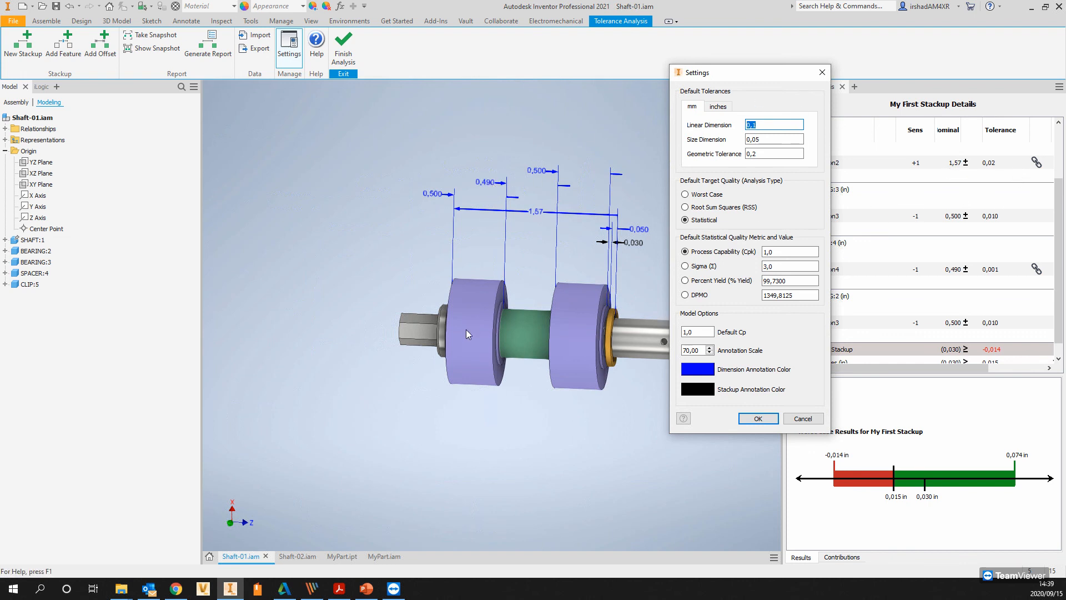
click(803, 418)
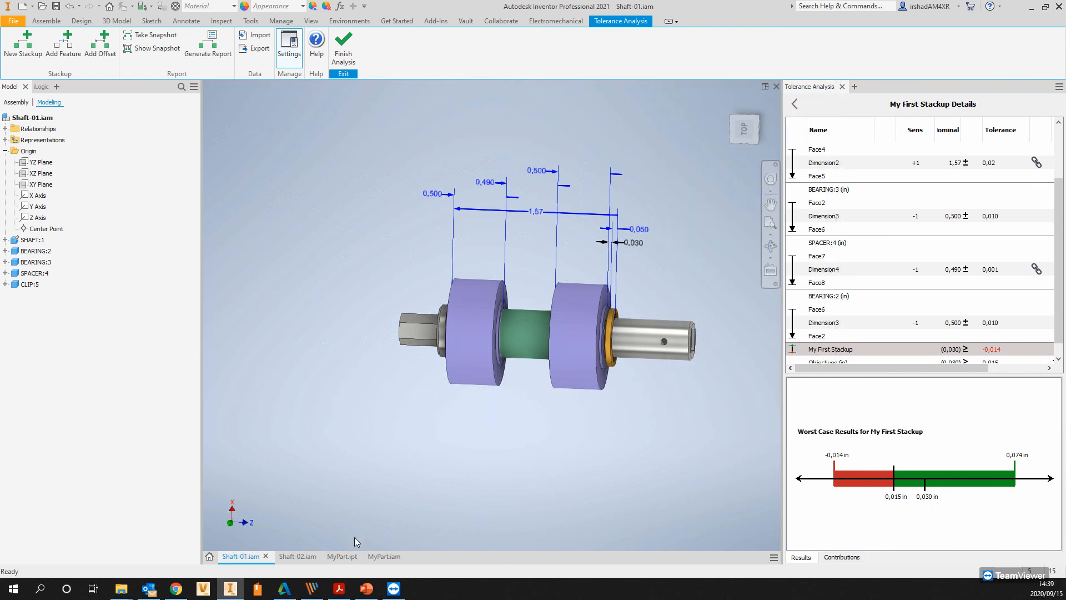
Switch to Shaft-02.iam, finish its tolerance analysis and open one of its bearings as a part.
click(474, 316)
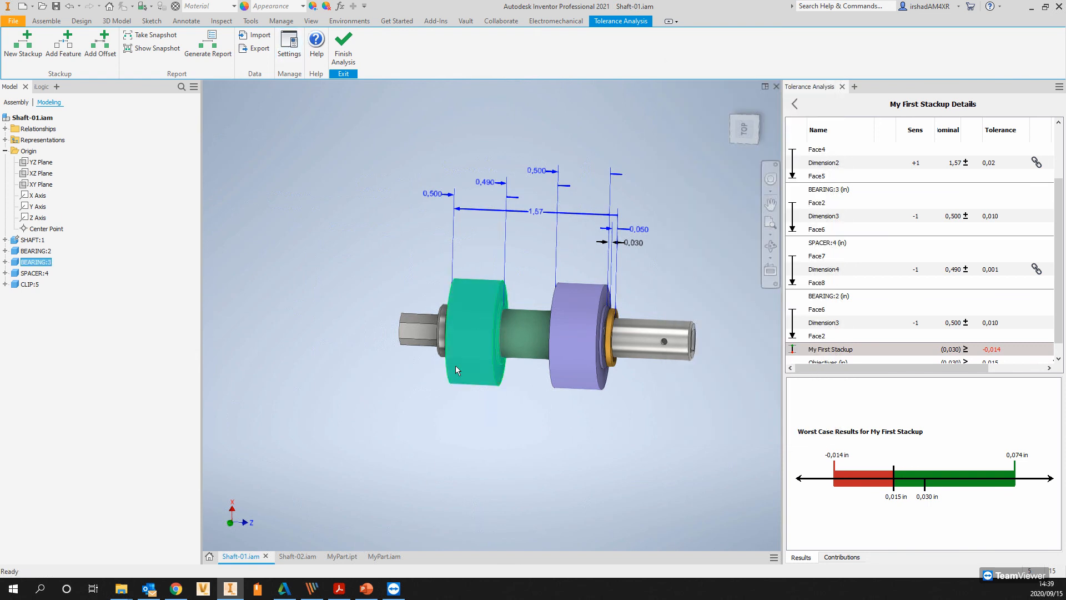
click(298, 556)
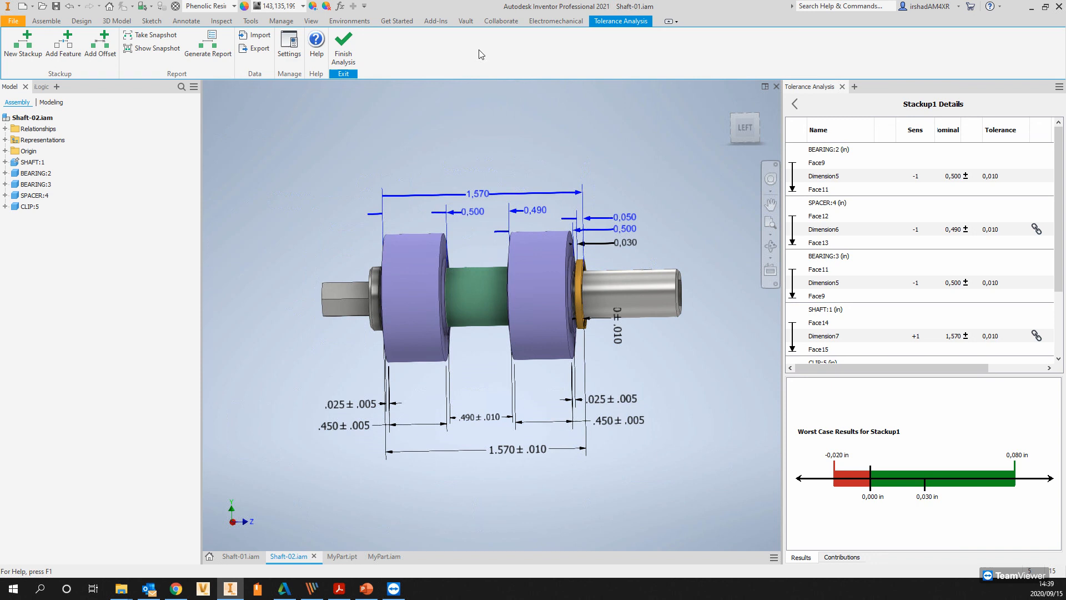
click(348, 50)
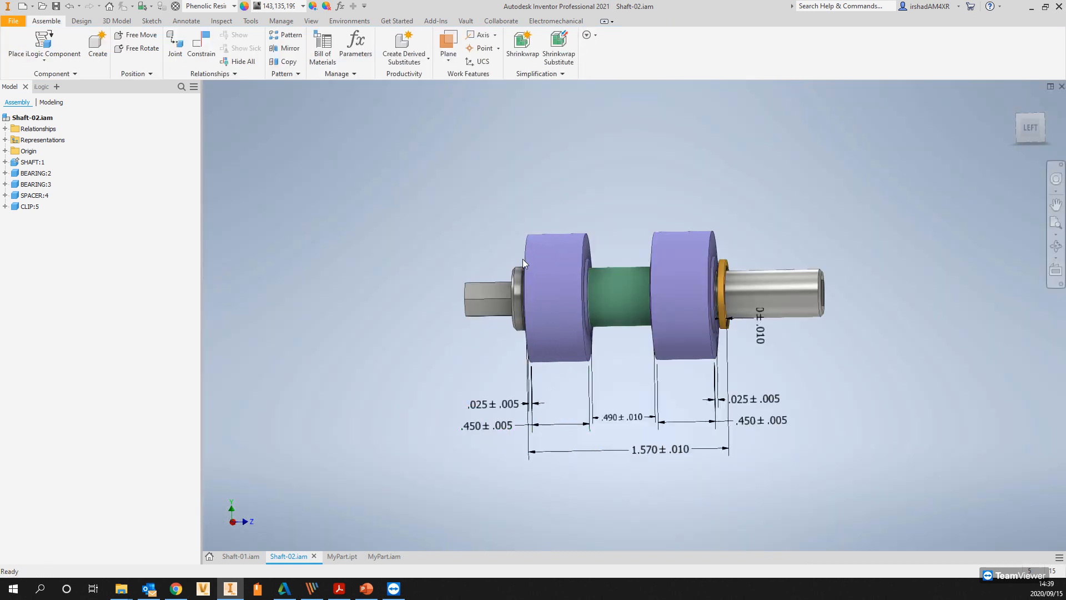
right_click(544, 258)
click(537, 210)
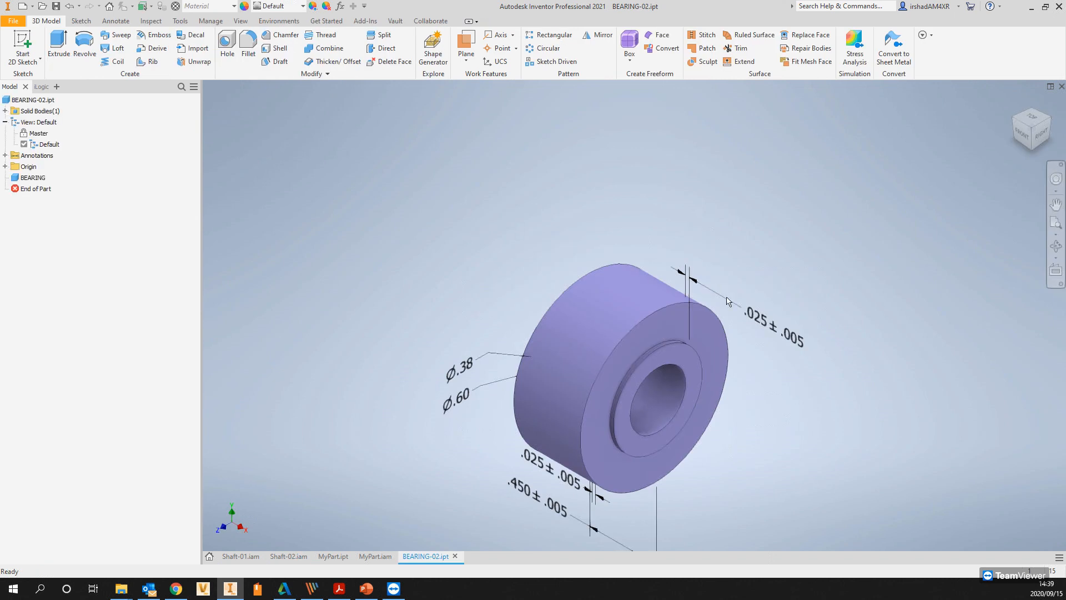
Check the editing options of the bearing's .025 ± .005 dimension annotation and inspect the part's parameters.
right_click(742, 306)
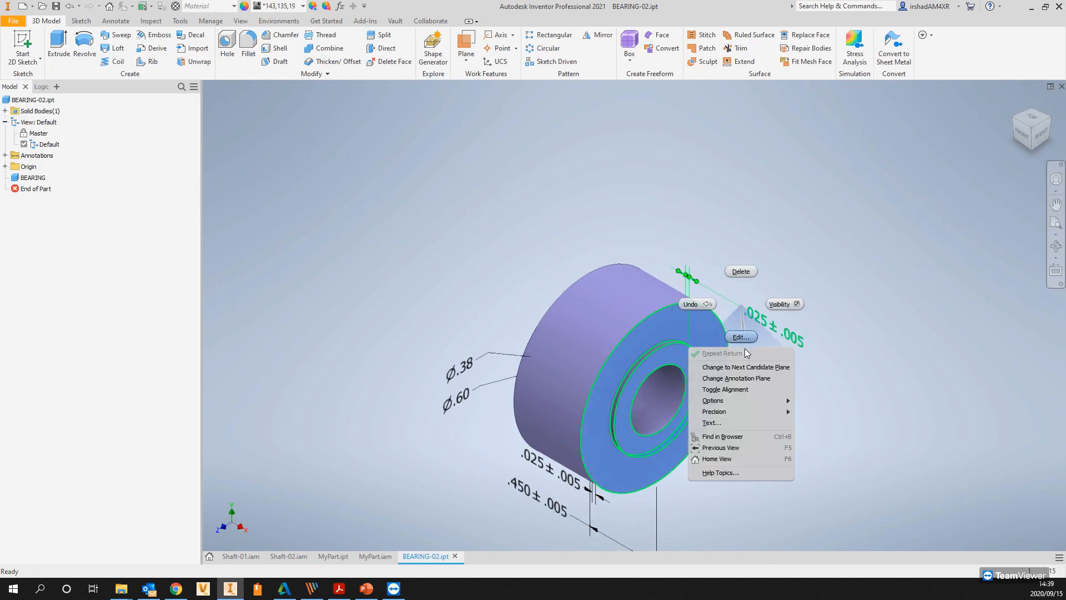
click(752, 323)
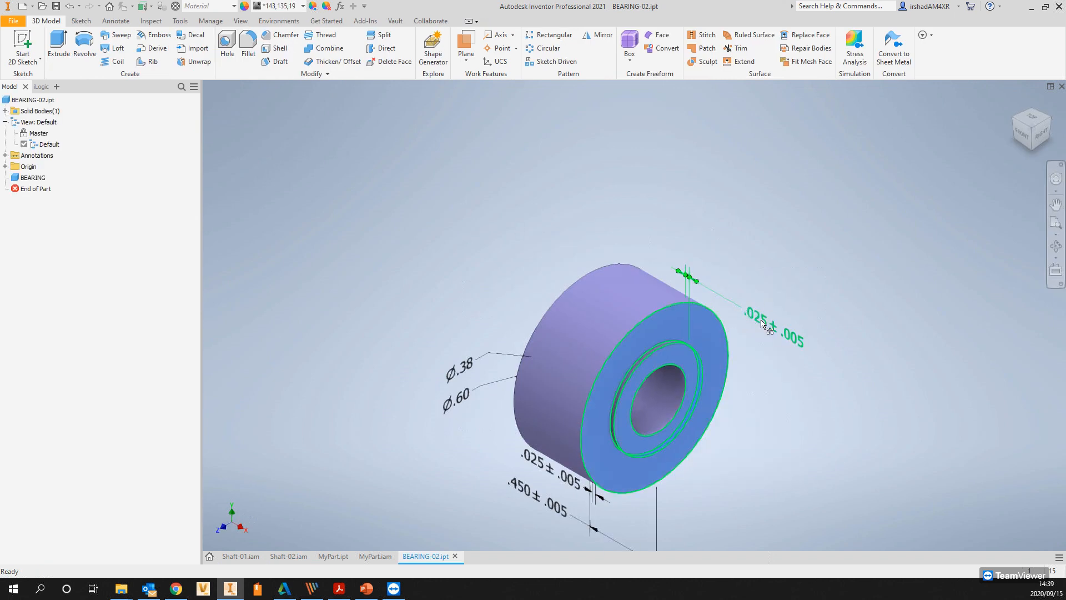
right_click(760, 321)
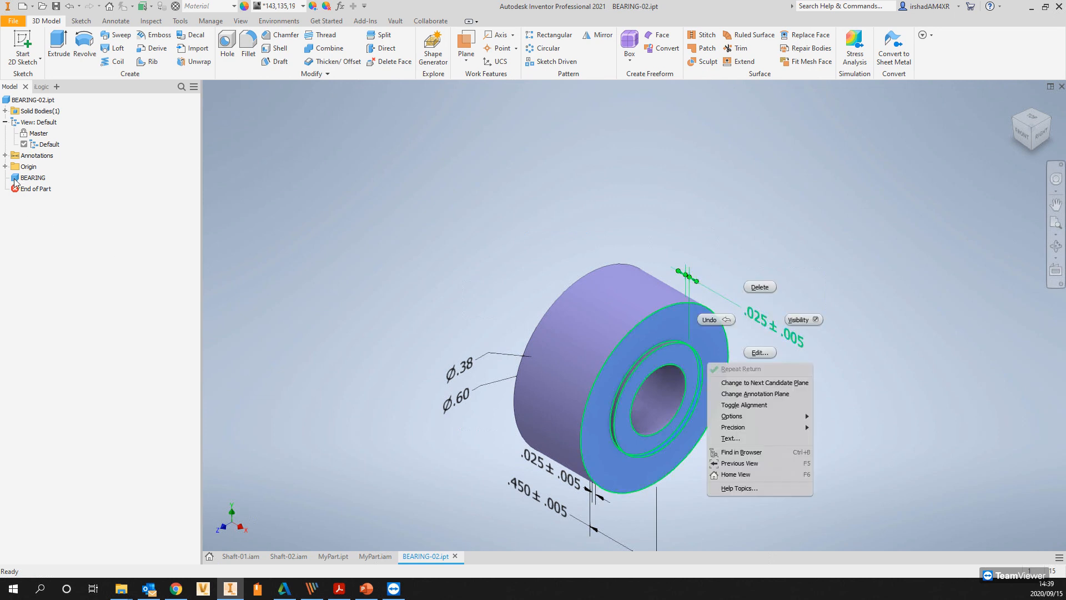
click(343, 8)
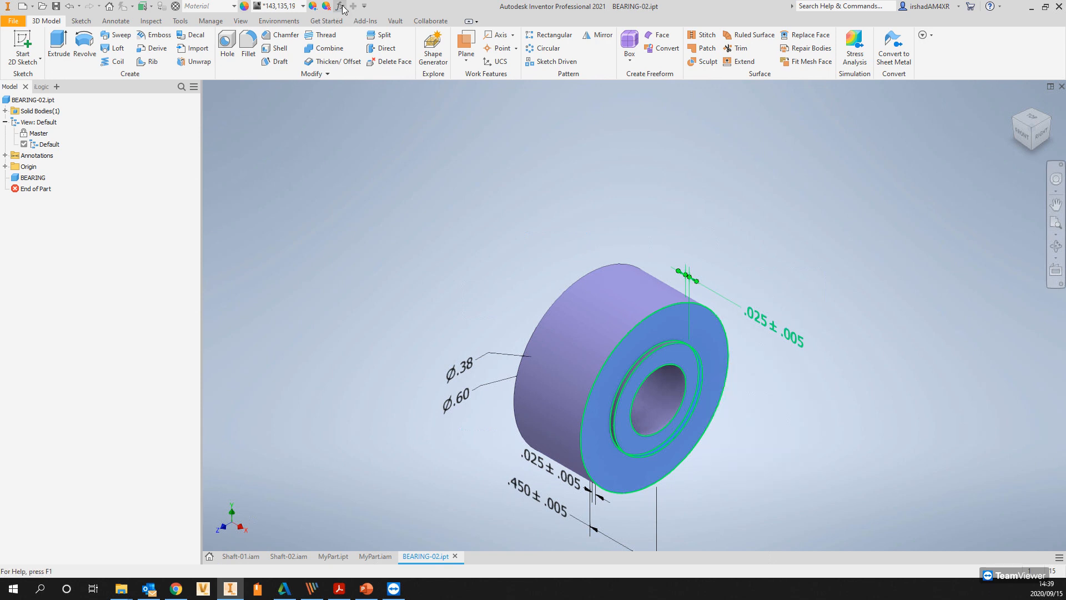
click(342, 8)
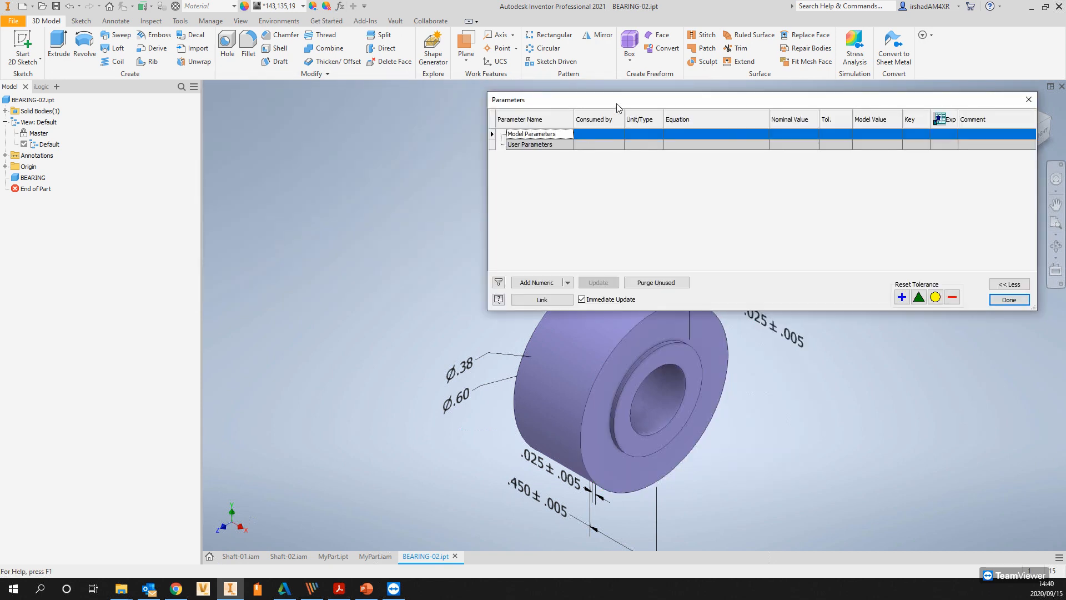
key(Escape)
Examine the bearing's 3D dimension annotations in the model and in the browser's Annotations list, along with the BEARING body.
mouse_move(549, 273)
middle_down()
mouse_move(427, 237)
mouse_move(463, 216)
middle_up()
middle_drag(449, 355, 482, 256)
click(432, 408)
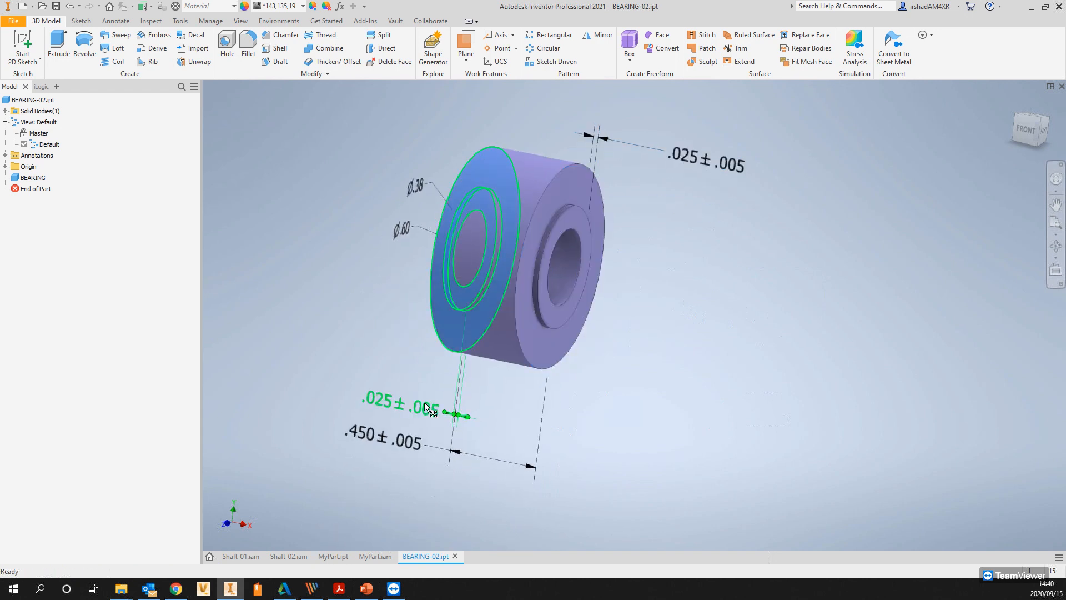
click(32, 177)
click(5, 155)
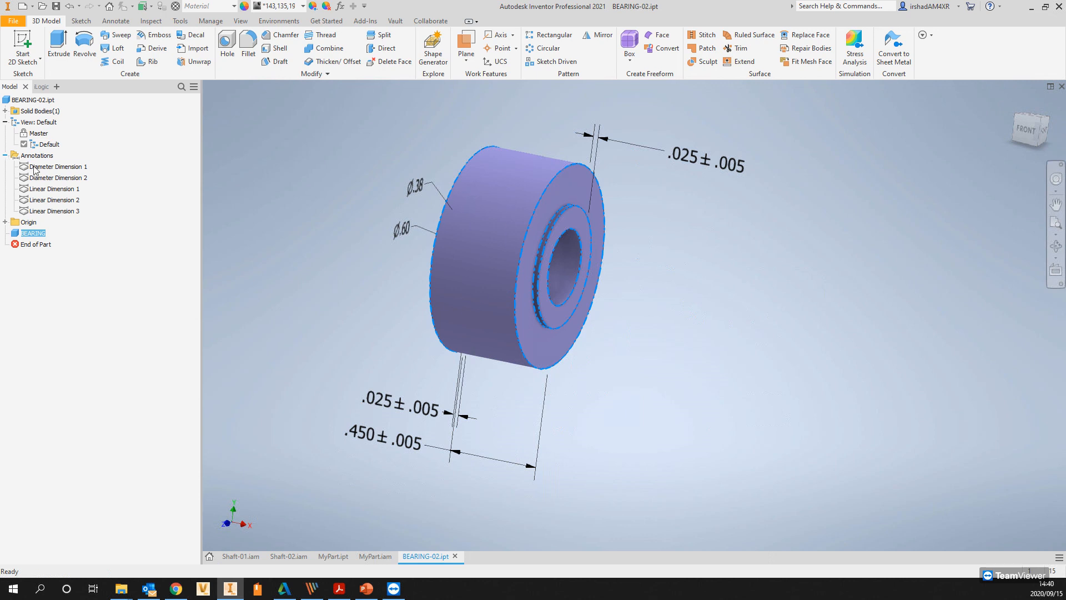
click(47, 178)
click(49, 189)
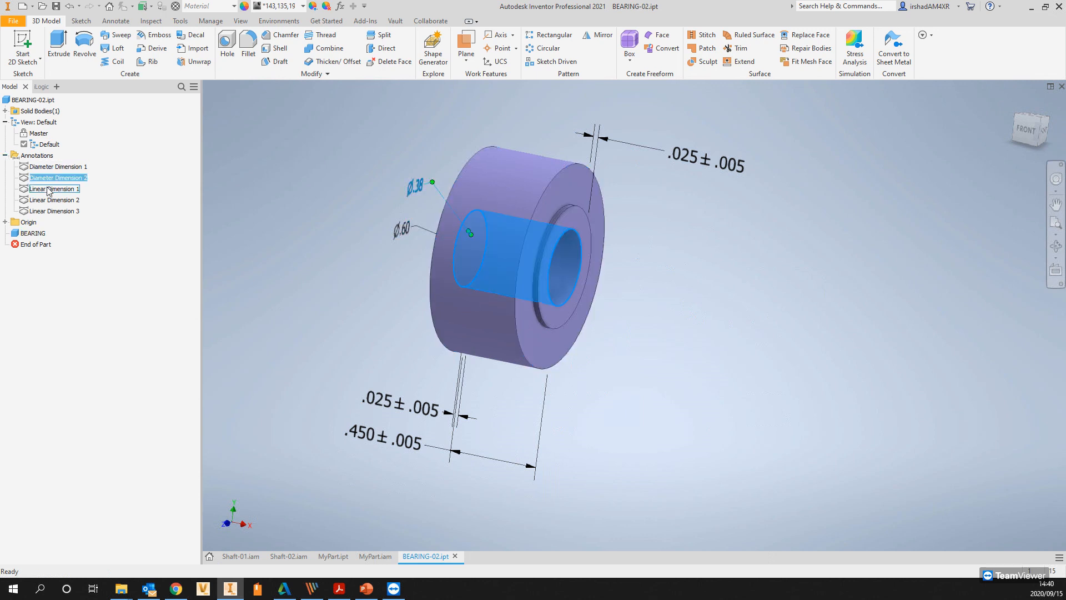
click(32, 233)
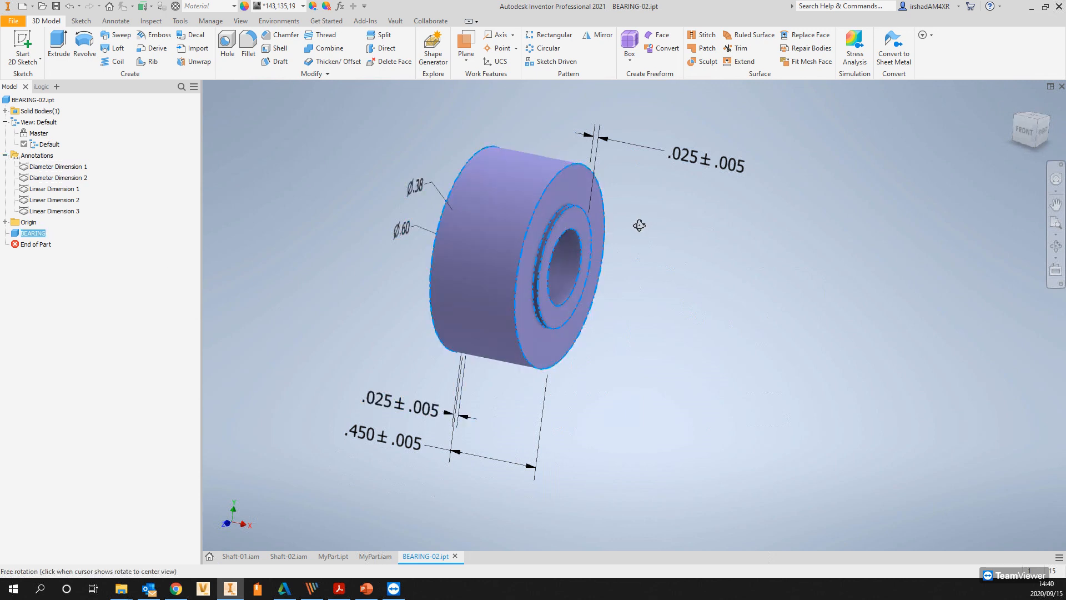
click(684, 160)
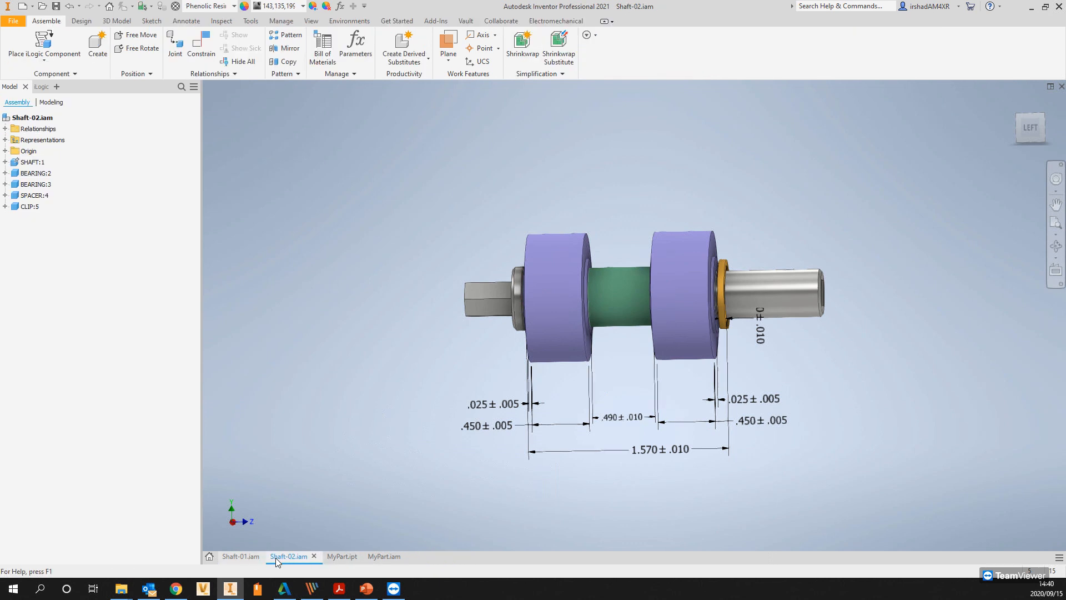
Return to Shaft-01.iam and review the default tolerances, target quality, statistical metrics and model options of the analysis.
click(243, 556)
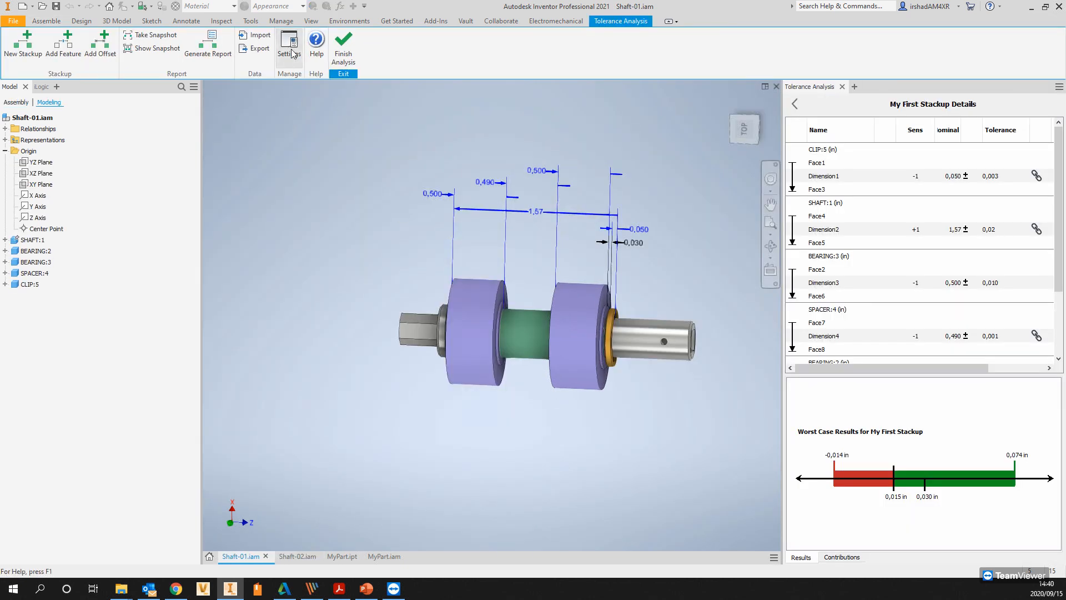
click(289, 45)
drag(528, 114, 755, 84)
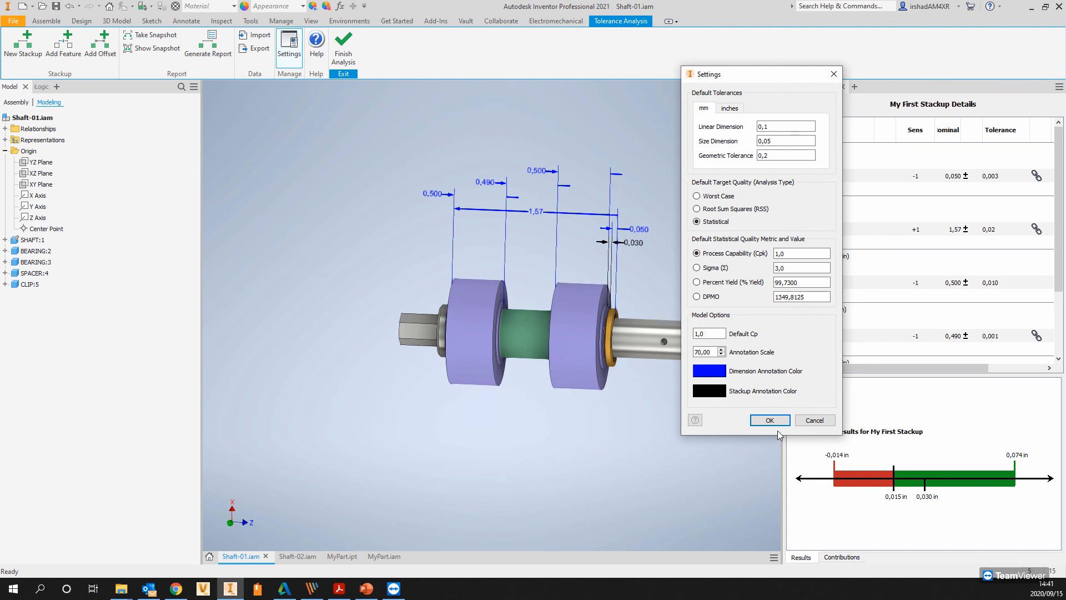
click(800, 420)
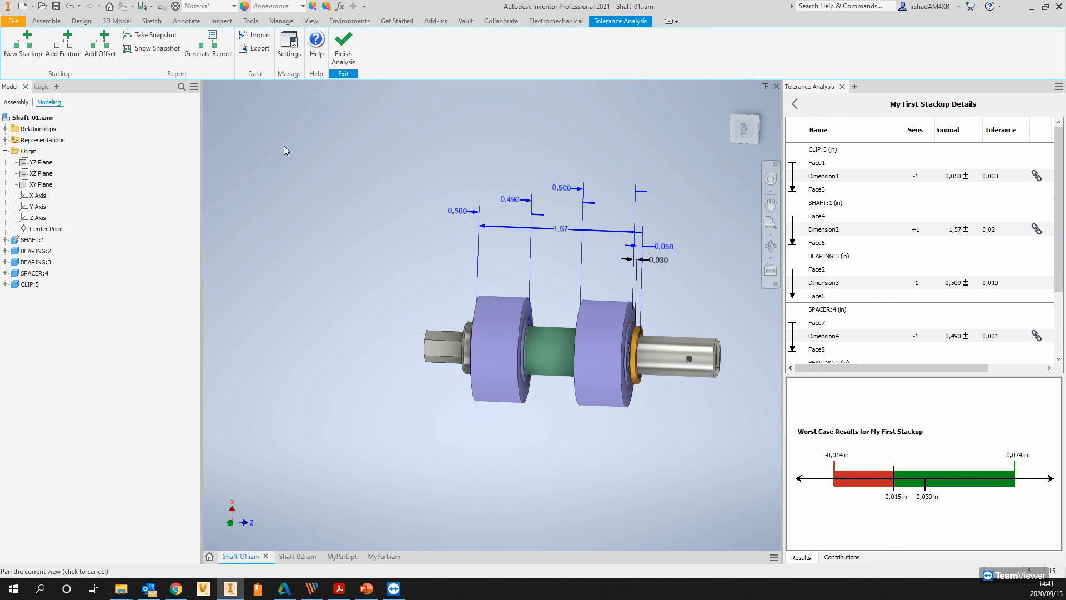
Generate a tolerance analysis report named StackupReport in the Exercise 01 folder.
click(210, 45)
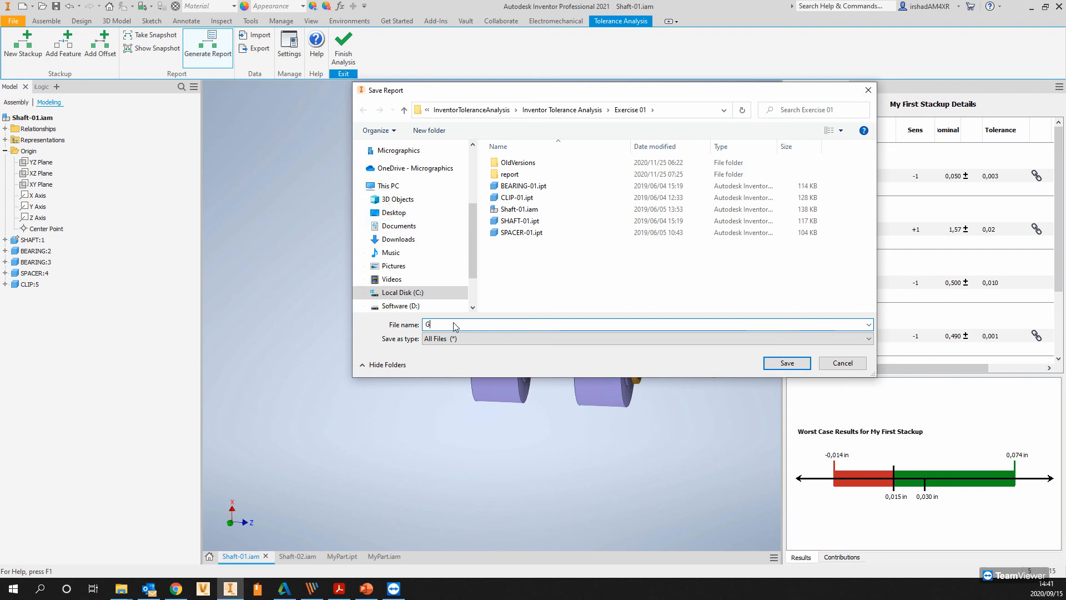
key(BackSpace)
key(BackSpace)
key(BackSpace)
text(Sta)
key(Return)
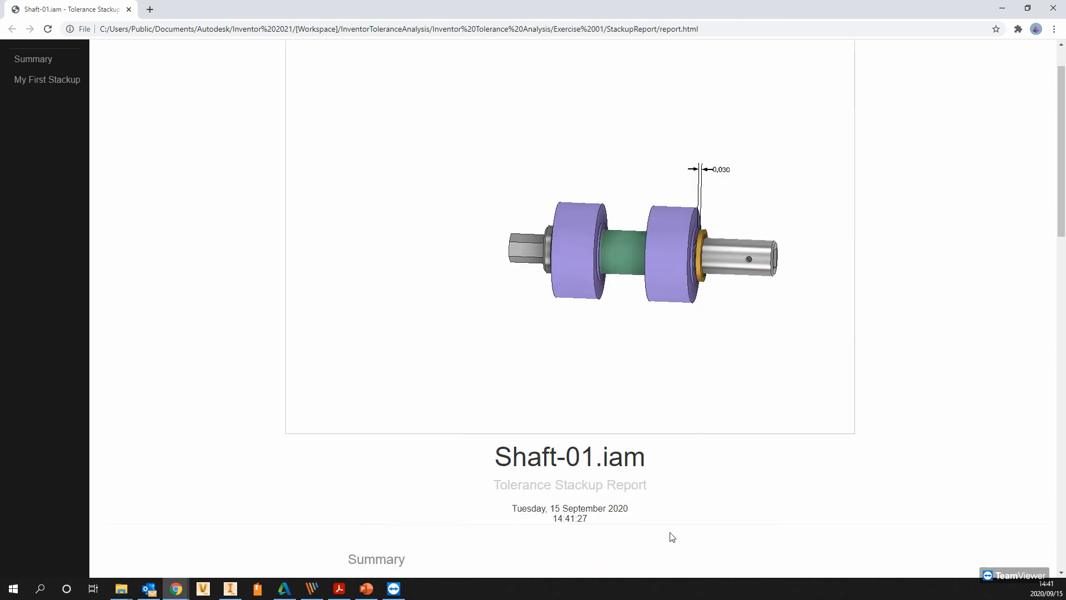
Examine the Shaft-01.iam stackup report in the browser, including its summary, stackup table, analysis results and contributions.
scroll(671, 533, down, 3)
ctrl+scroll(652, 412, down, 2)
scroll(649, 411, down, 2)
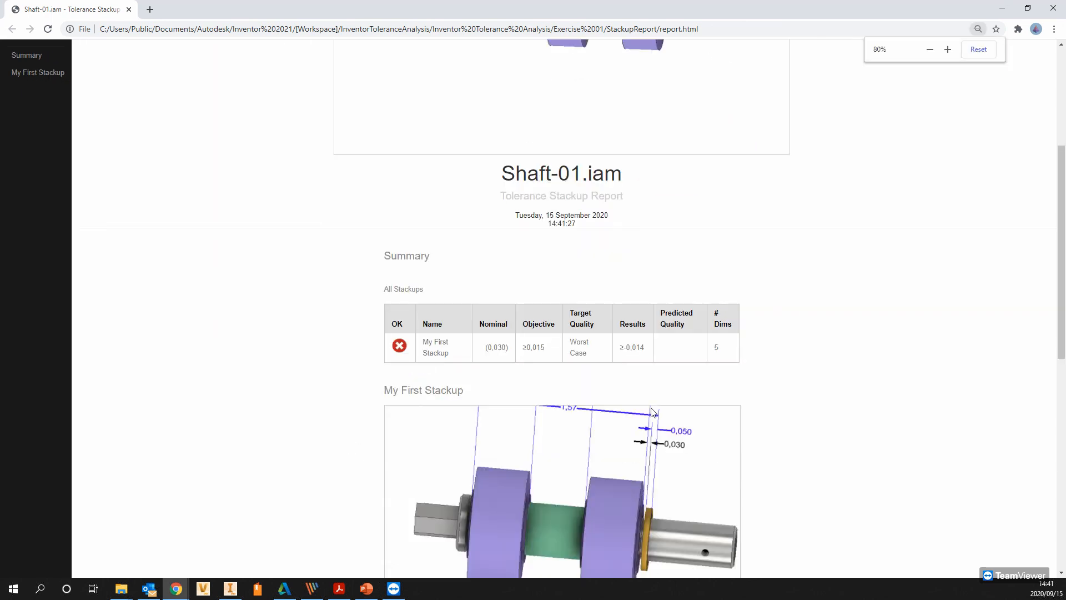
scroll(578, 311, up, 5)
scroll(586, 350, down, 6)
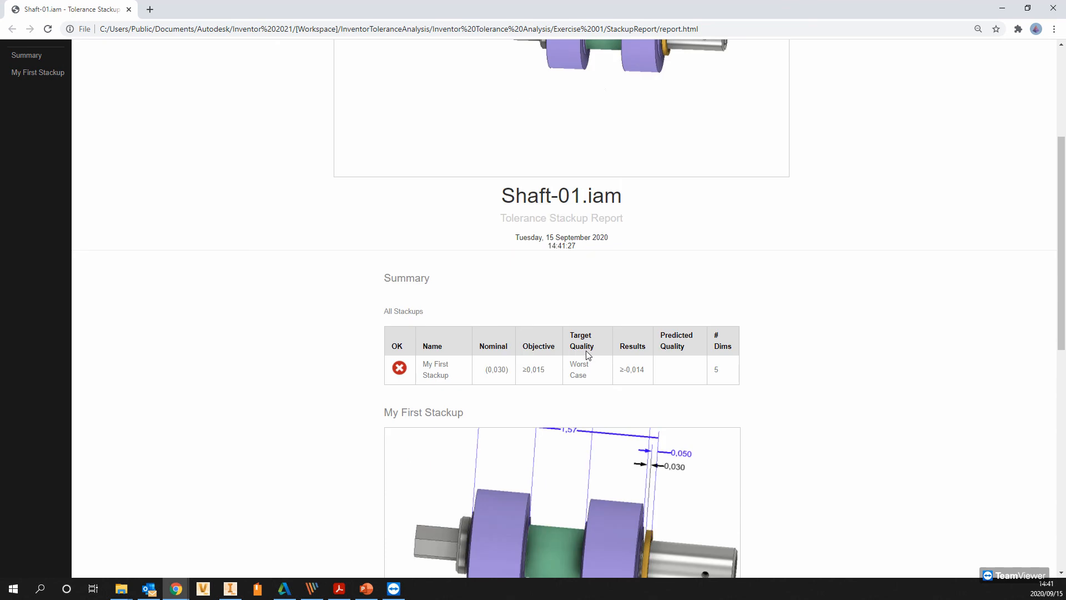
scroll(549, 289, down, 1)
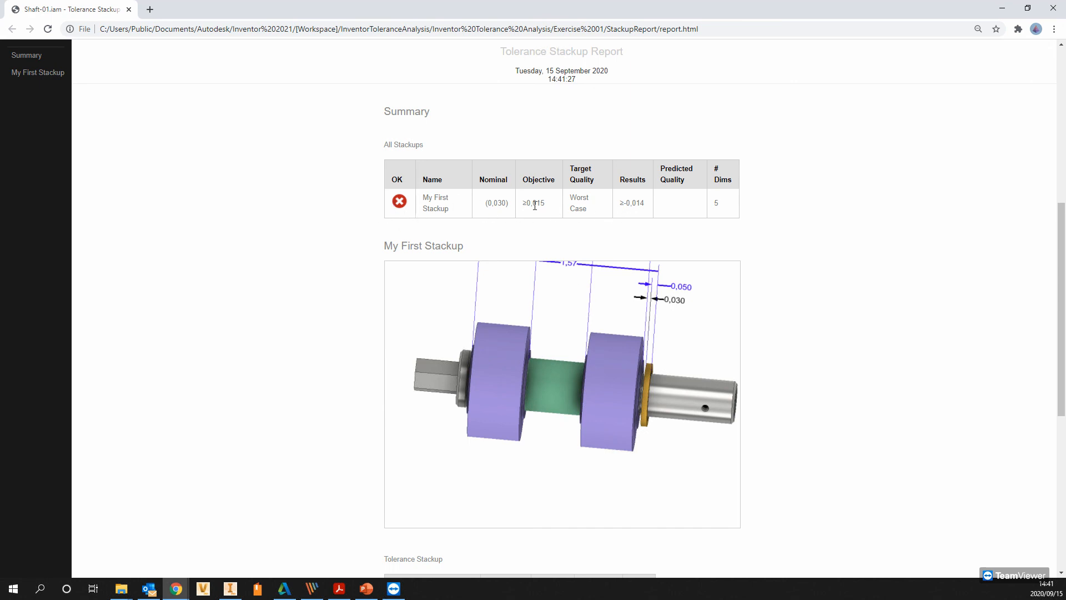
drag(543, 204, 529, 206)
scroll(653, 272, down, 2)
scroll(650, 272, down, 3)
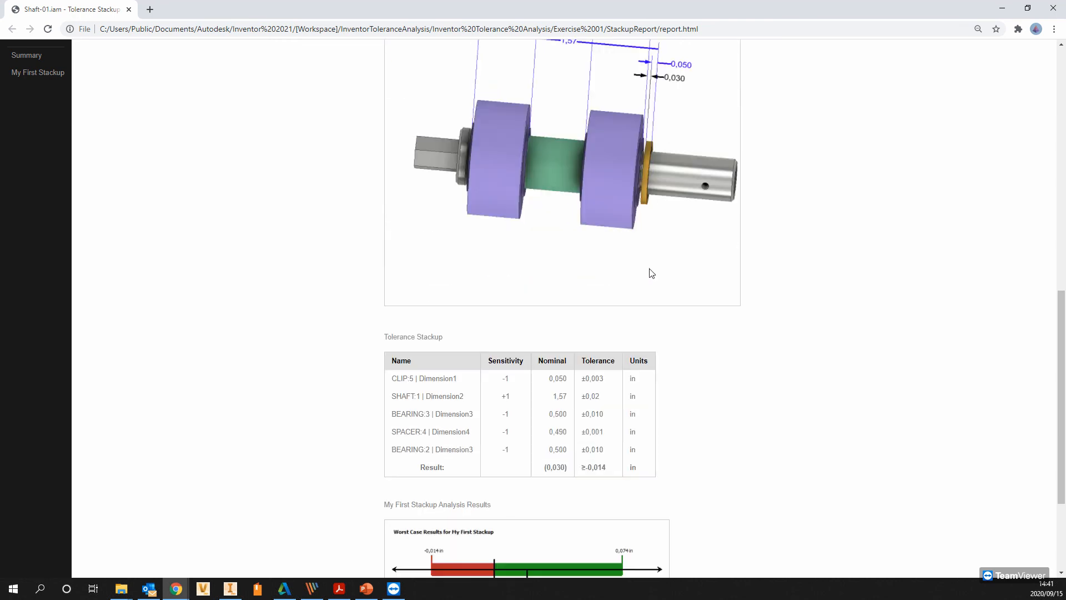
scroll(504, 309, down, 1)
scroll(504, 310, down, 1)
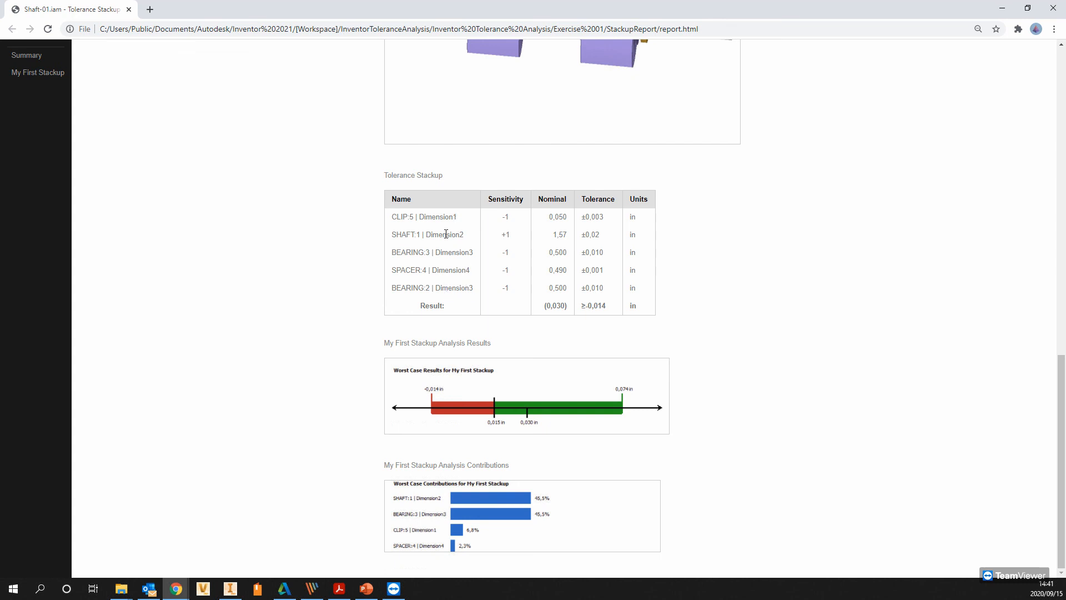
Finish reviewing the stackup report, close it, and exit the Tolerance Analysis environment of Shaft-01.iam.
drag(466, 237, 428, 237)
scroll(547, 483, up, 14)
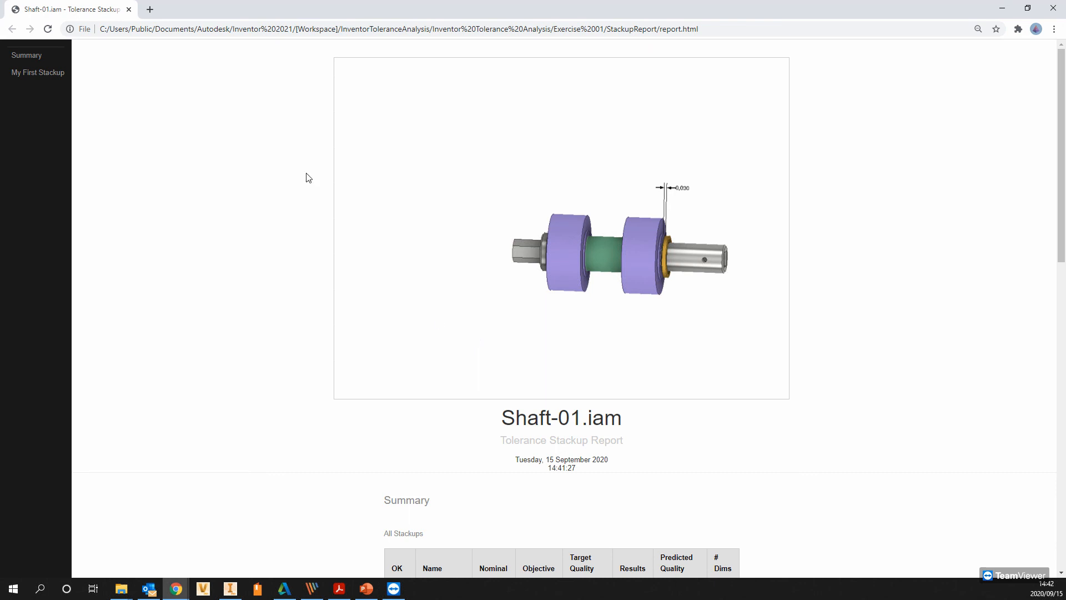
click(130, 11)
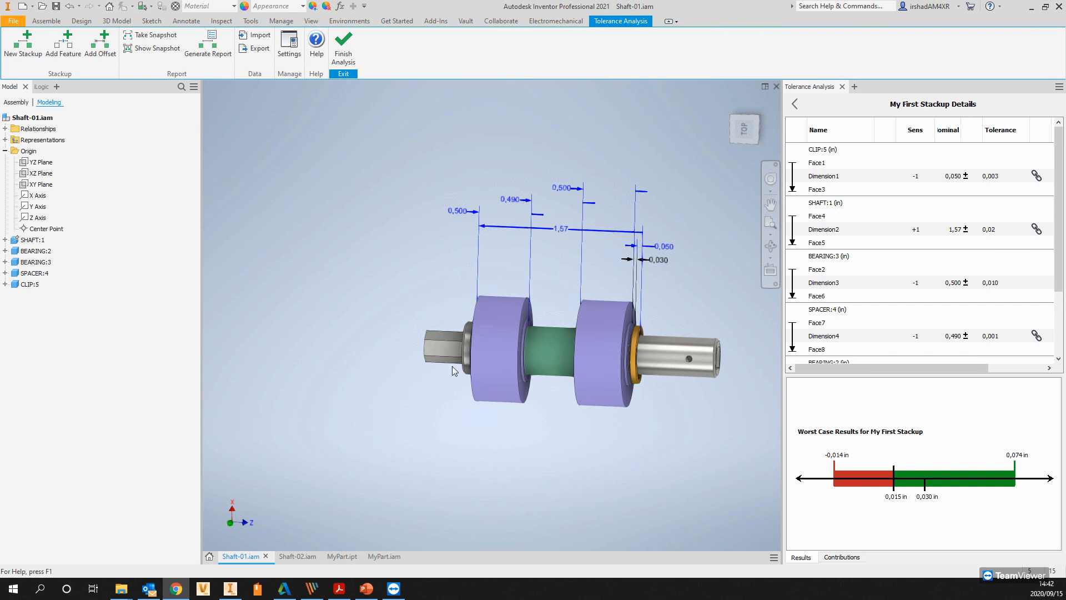
click(345, 49)
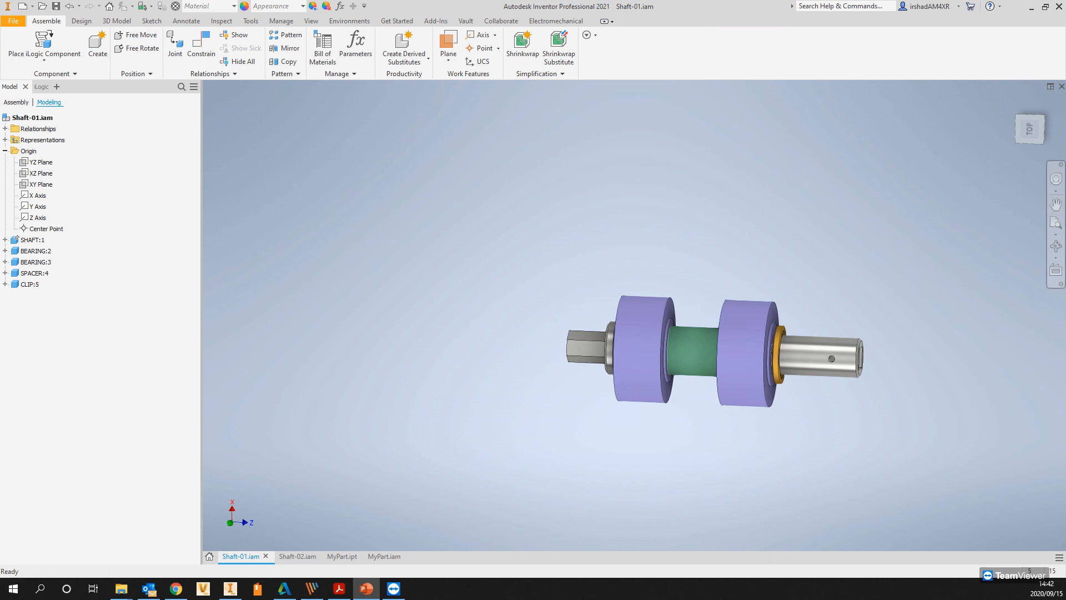
Minimize Inventor, resume the PowerPoint slide show from the Quick demonstration slide, and advance to the Questions and Answers slide.
click(1031, 7)
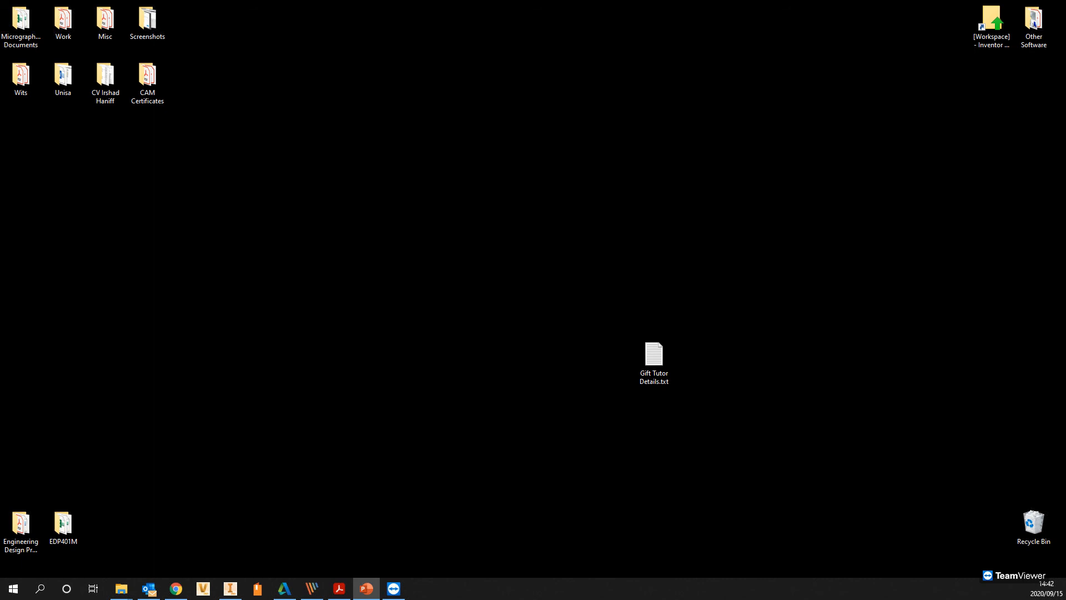
key(shift+F5)
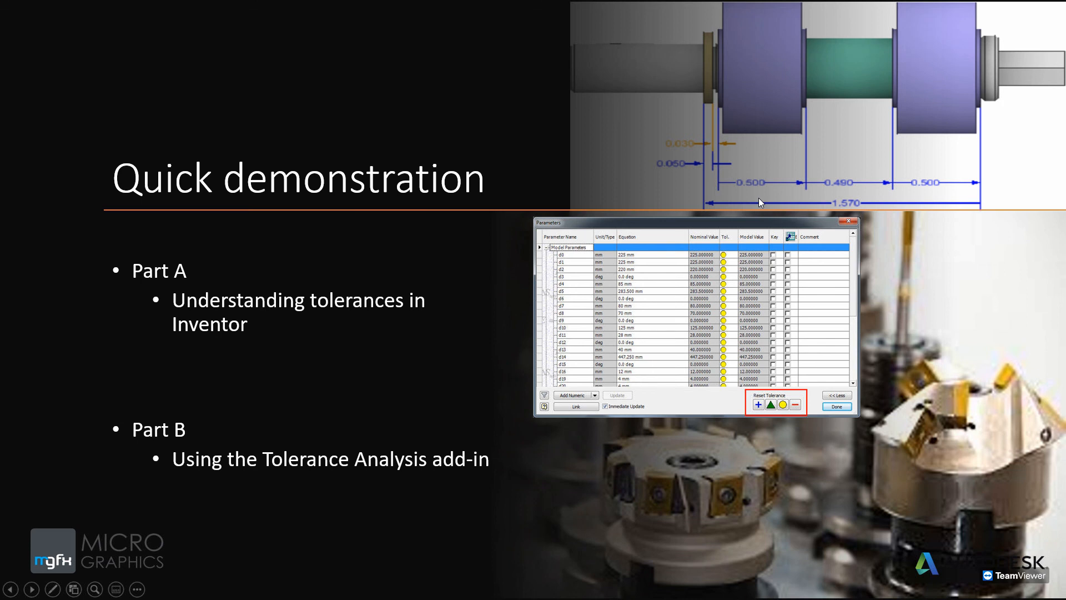
click(758, 197)
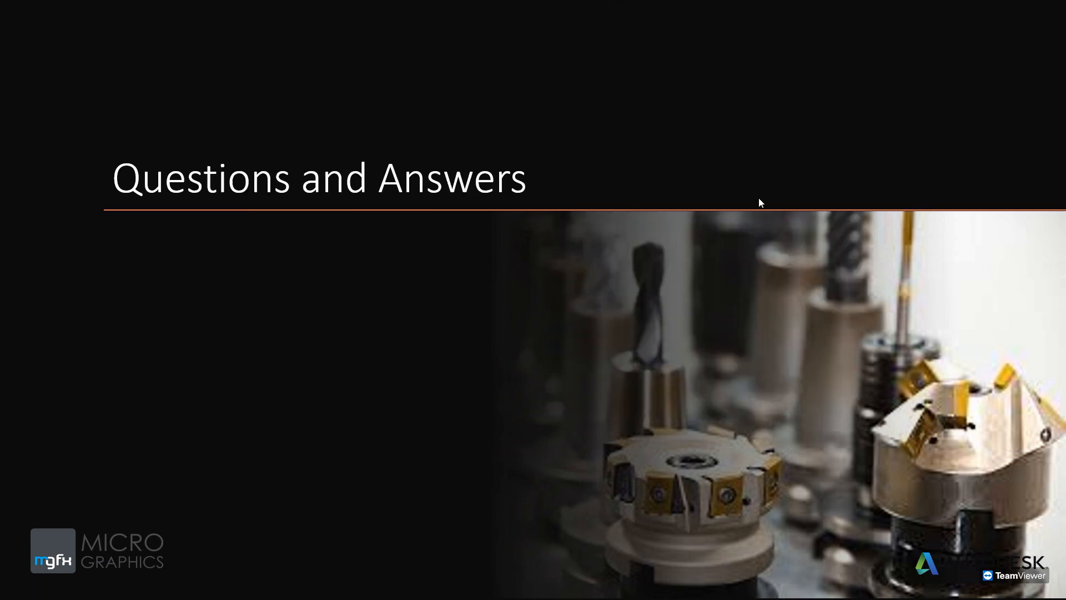